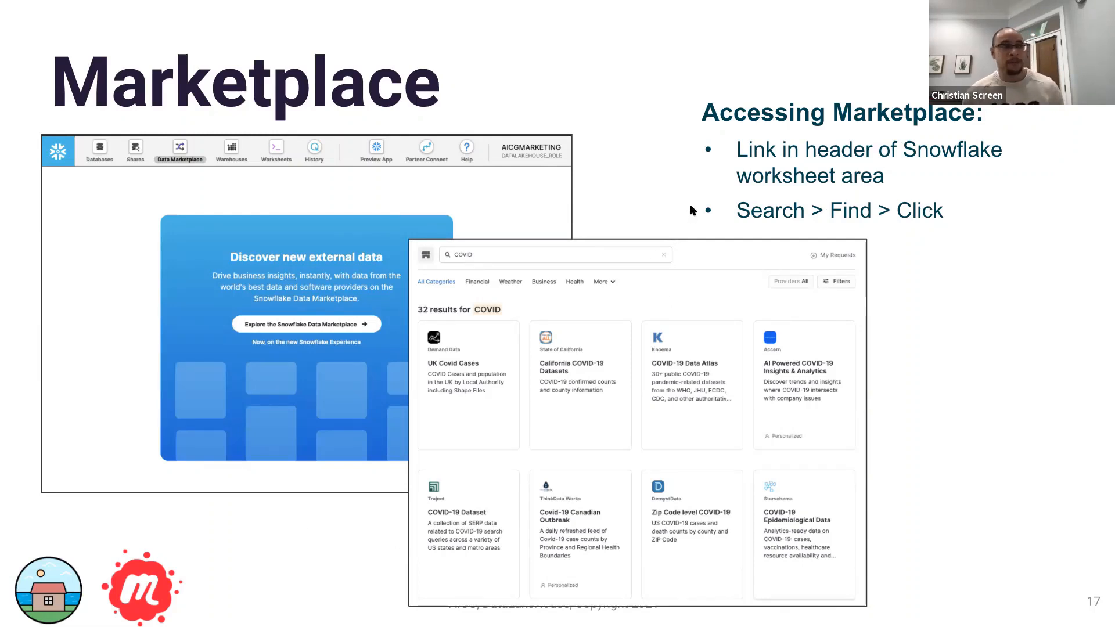
Exit the slideshow, switch to the Snowflake console, and open the Snowflake Data Marketplace
key(Right)
key(Left)
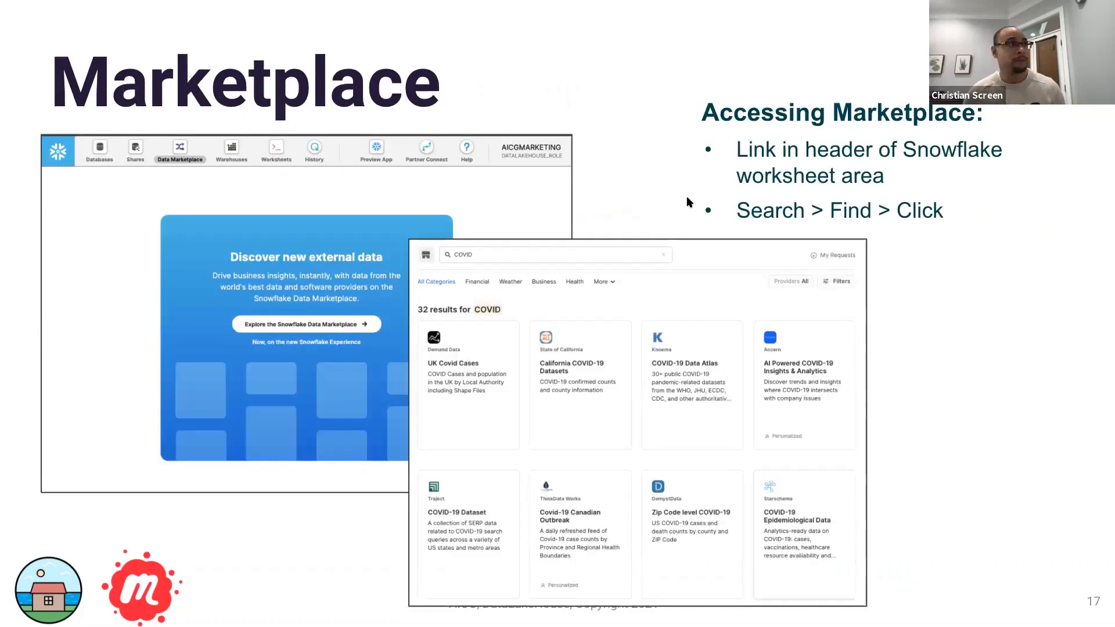
key(Escape)
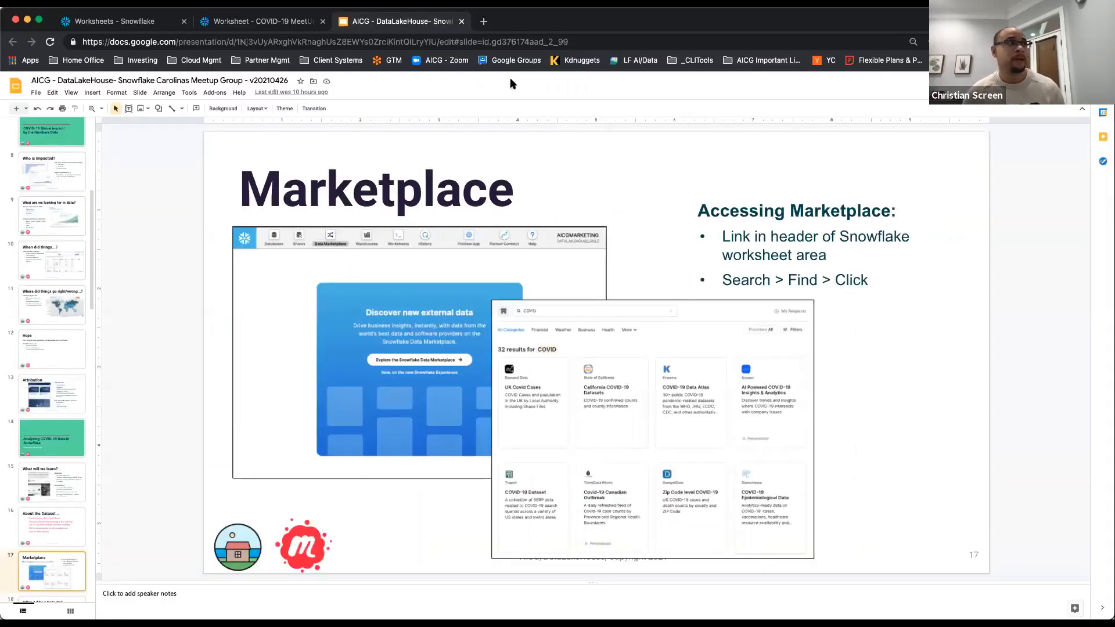
click(274, 23)
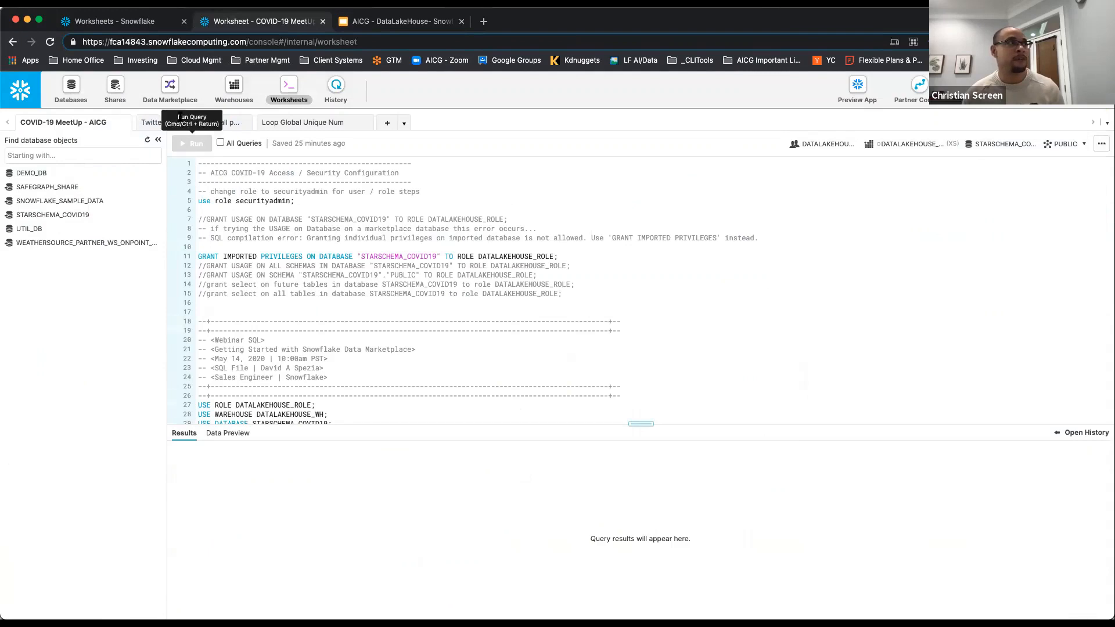
click(173, 91)
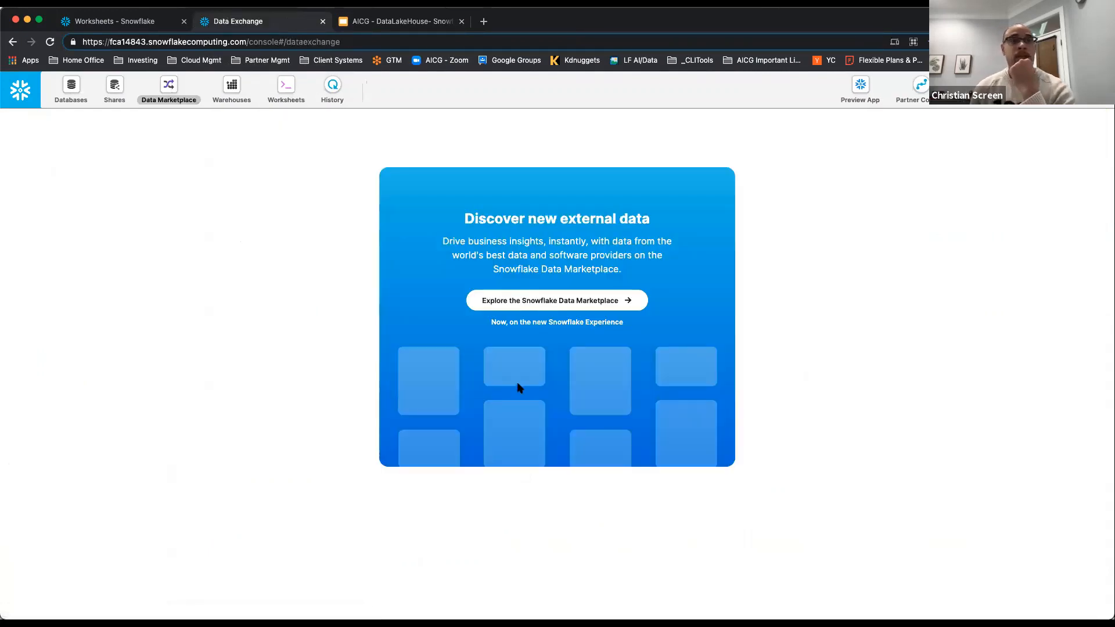
click(608, 307)
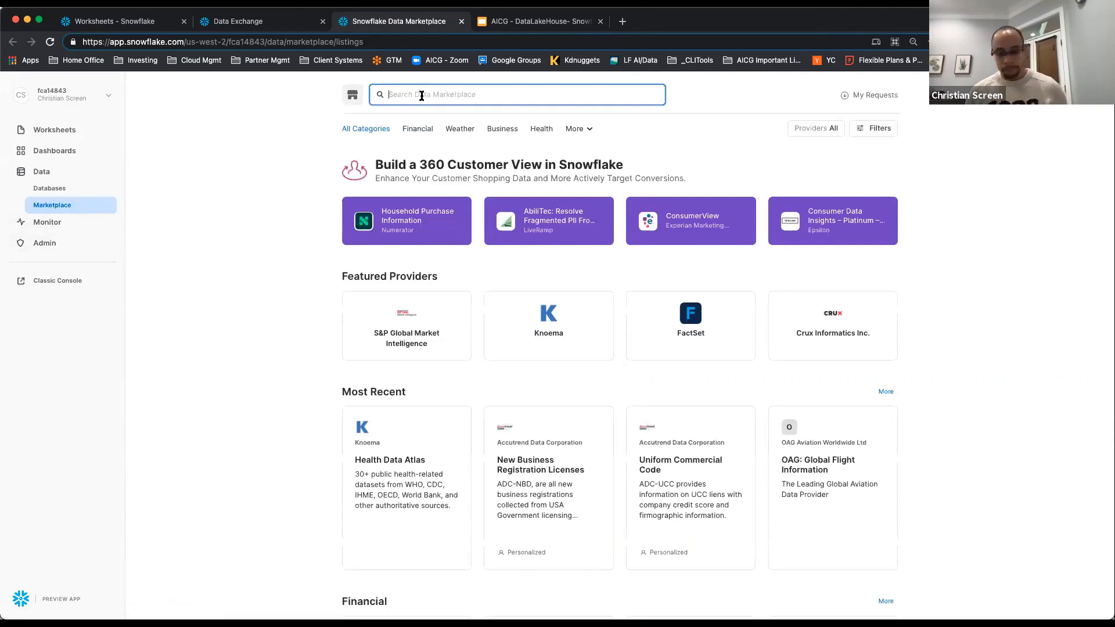
Search the Data Marketplace for "covid" and look through the matching dataset listings
text(covid)
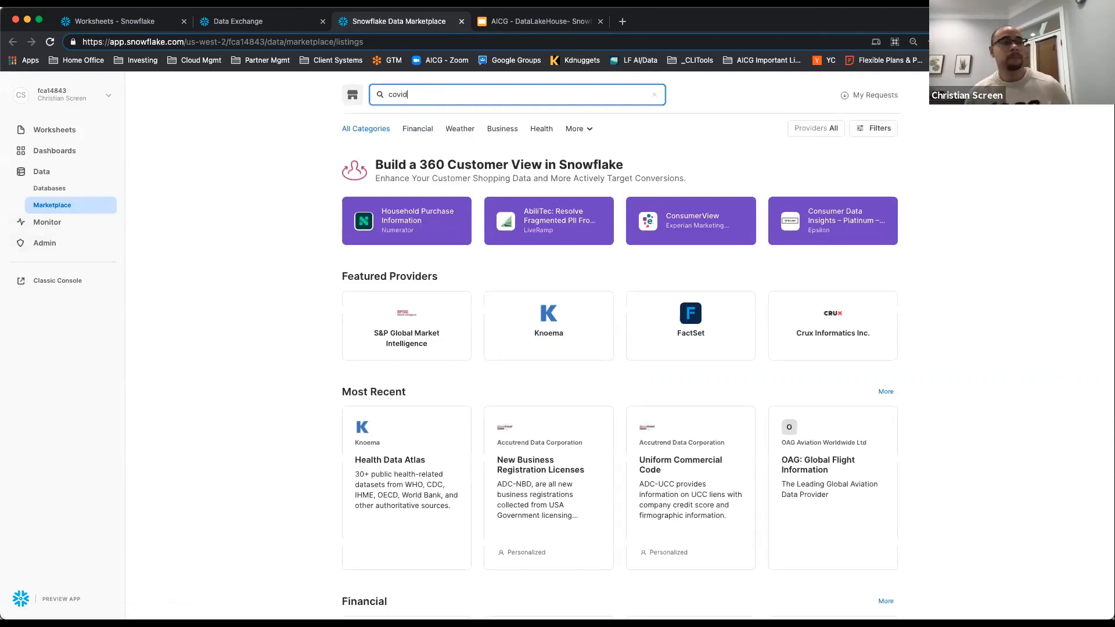
key(Return)
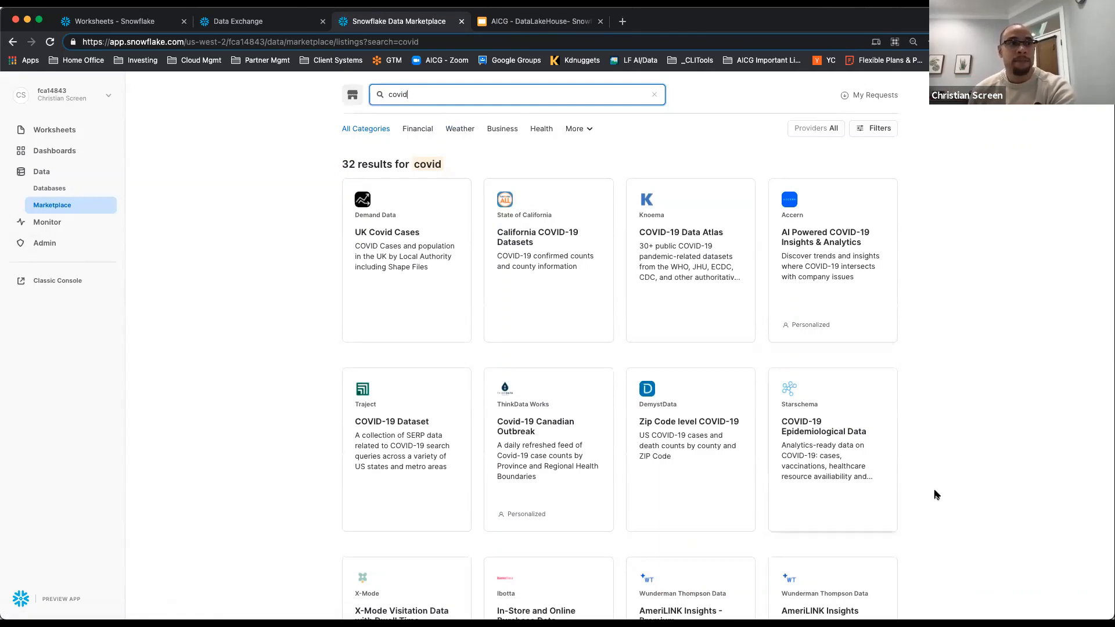
scroll(941, 509, down, 1)
scroll(941, 510, down, 1)
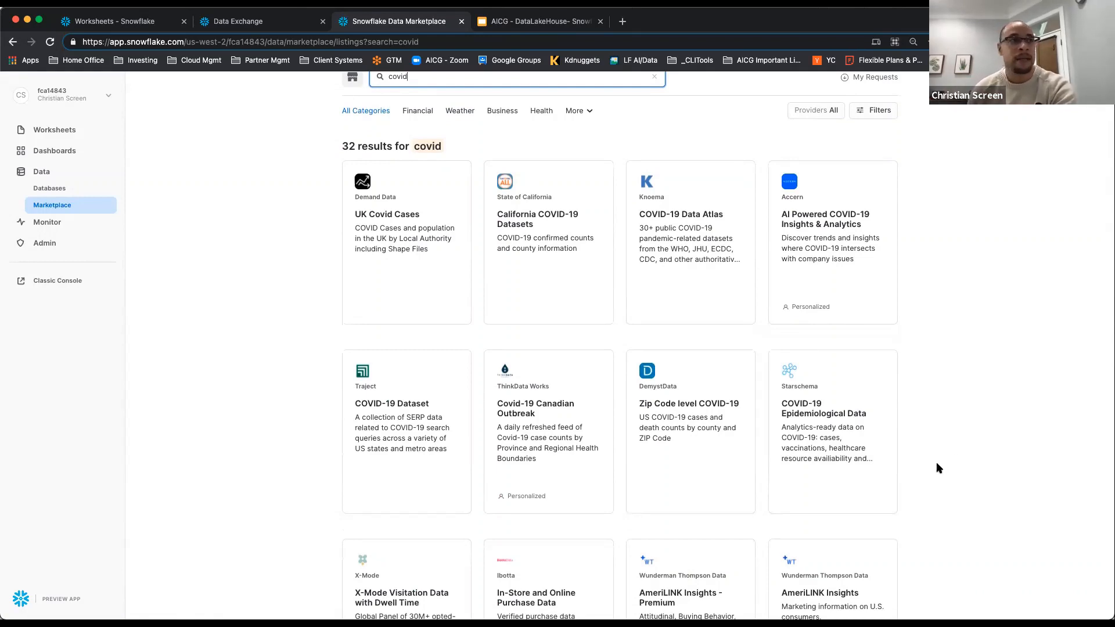
scroll(939, 468, down, 1)
scroll(937, 465, down, 3)
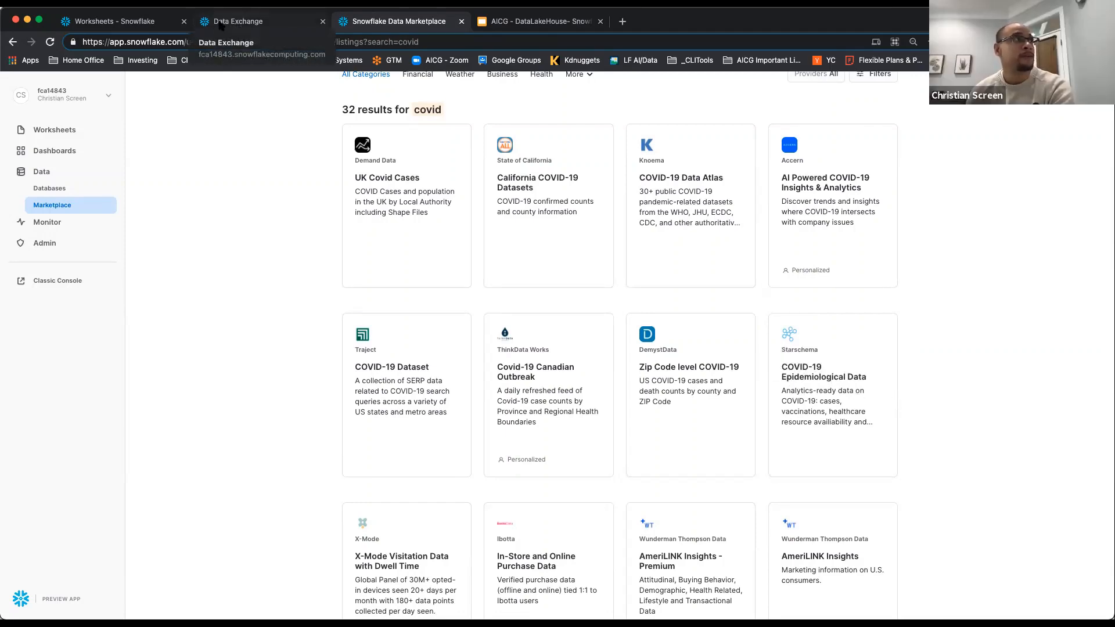
Check the Marketplace slide, view Starschema's COVID-19 Epidemiological Data listing, and return to the covid search results
click(523, 21)
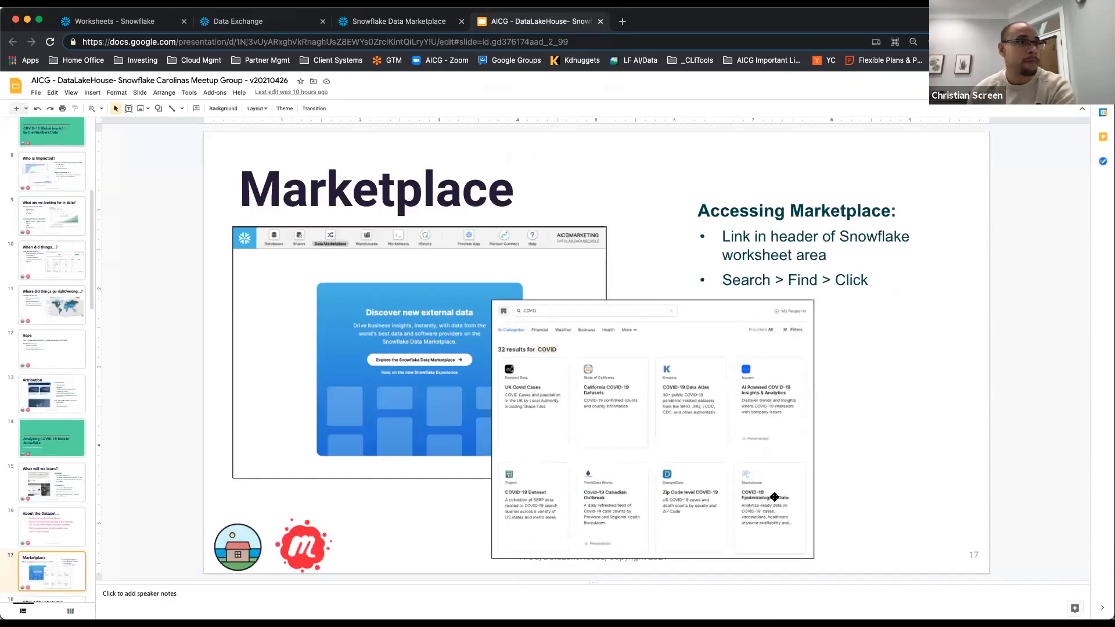
click(375, 23)
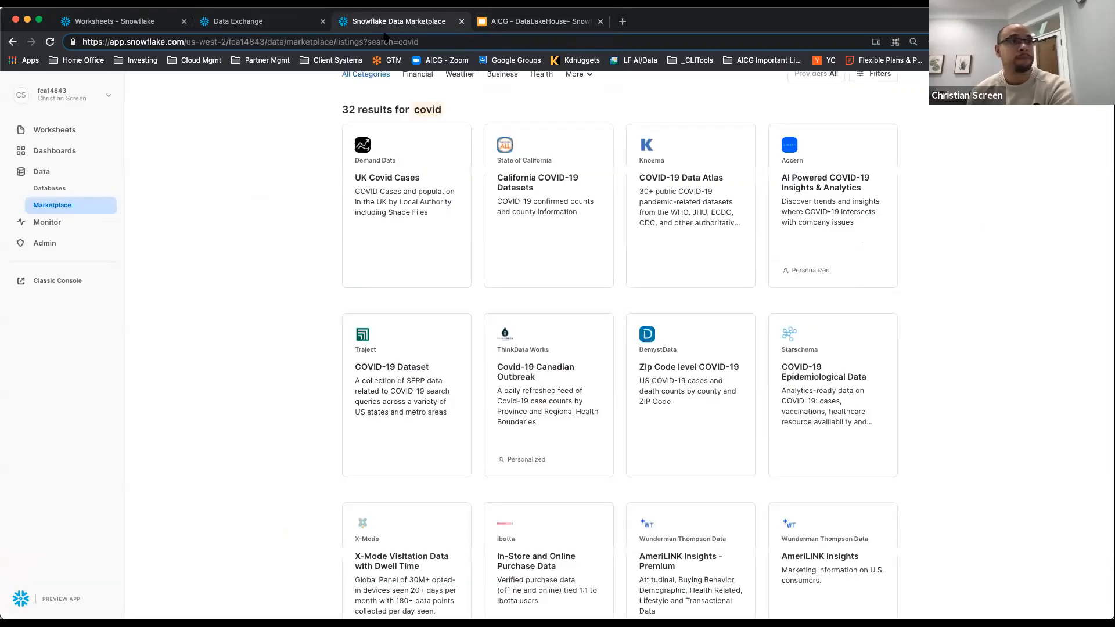
click(833, 381)
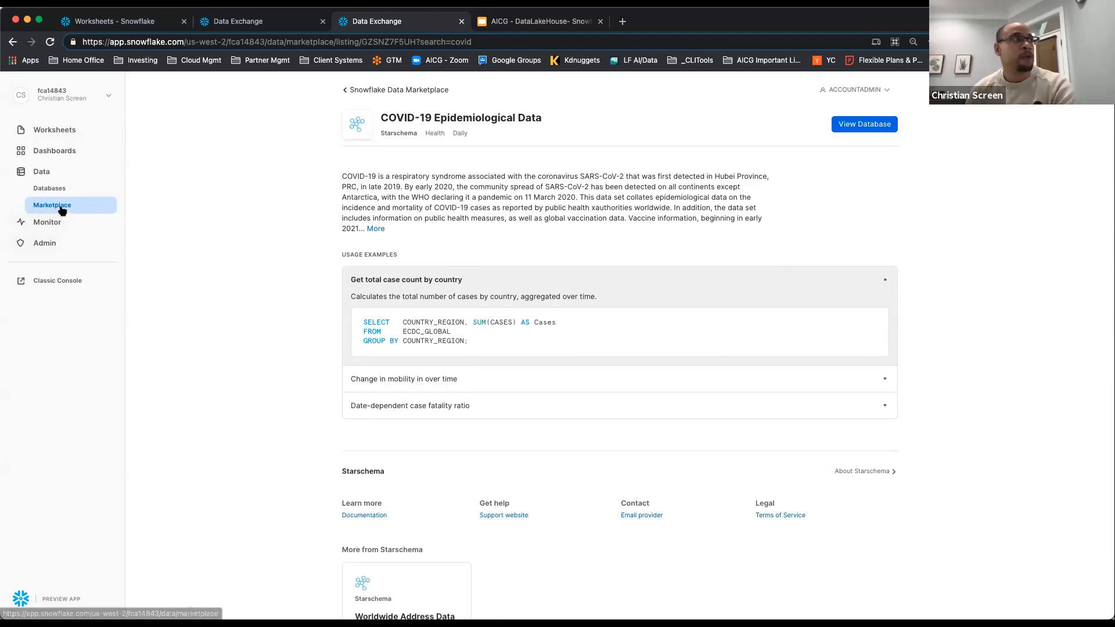
click(396, 90)
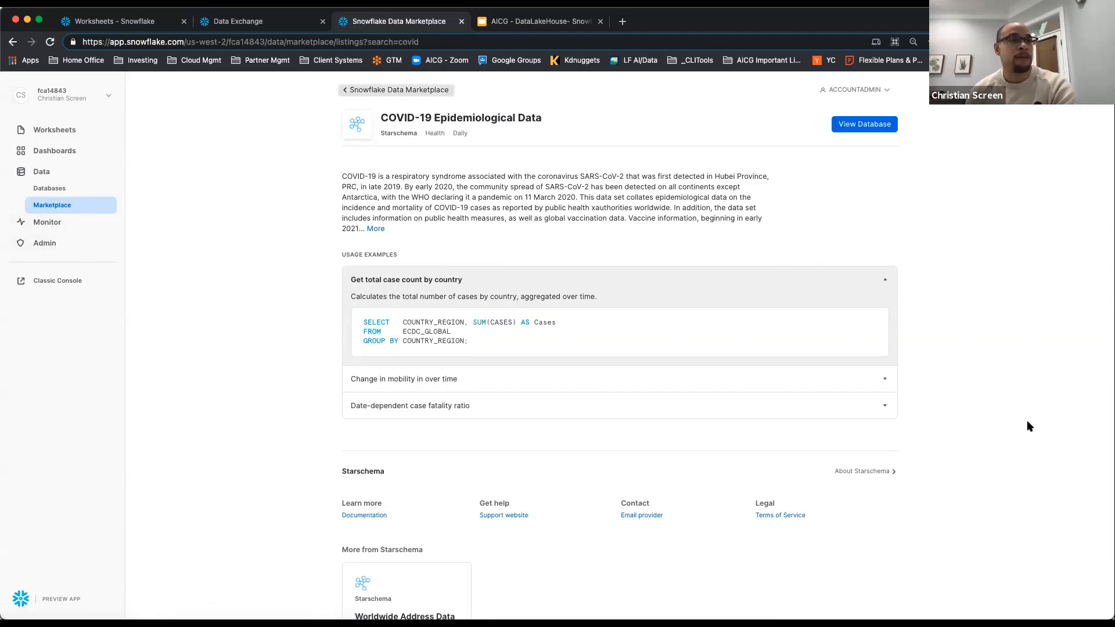
scroll(614, 440, down, 2)
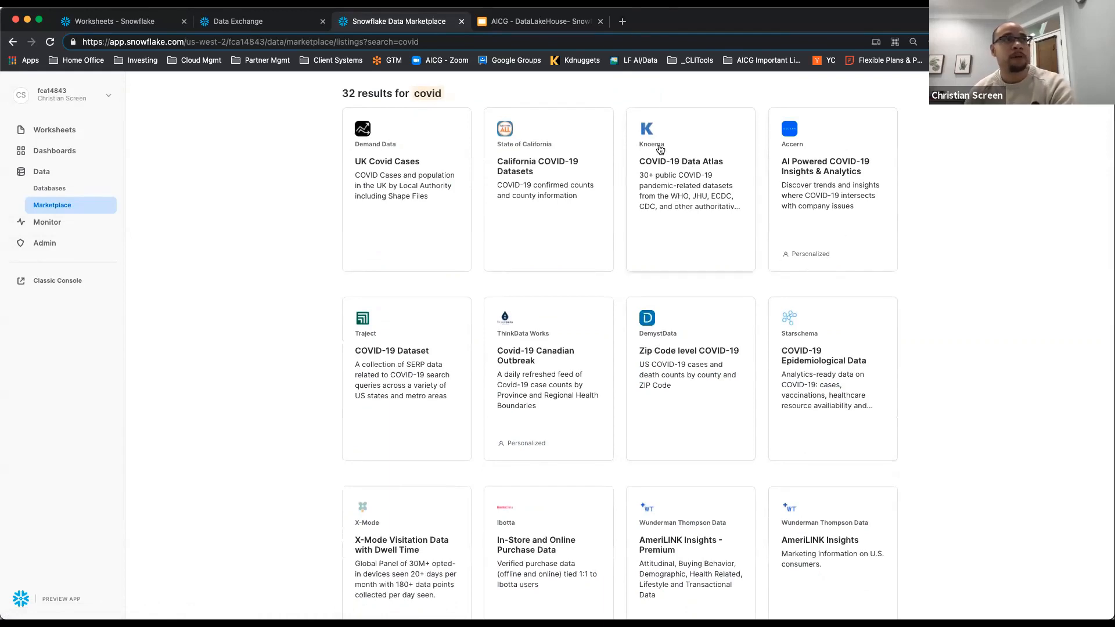
Open Knoema's COVID-19 Data Atlas listing, accept the terms in its Get Data dialog, and cancel the database creation
click(666, 163)
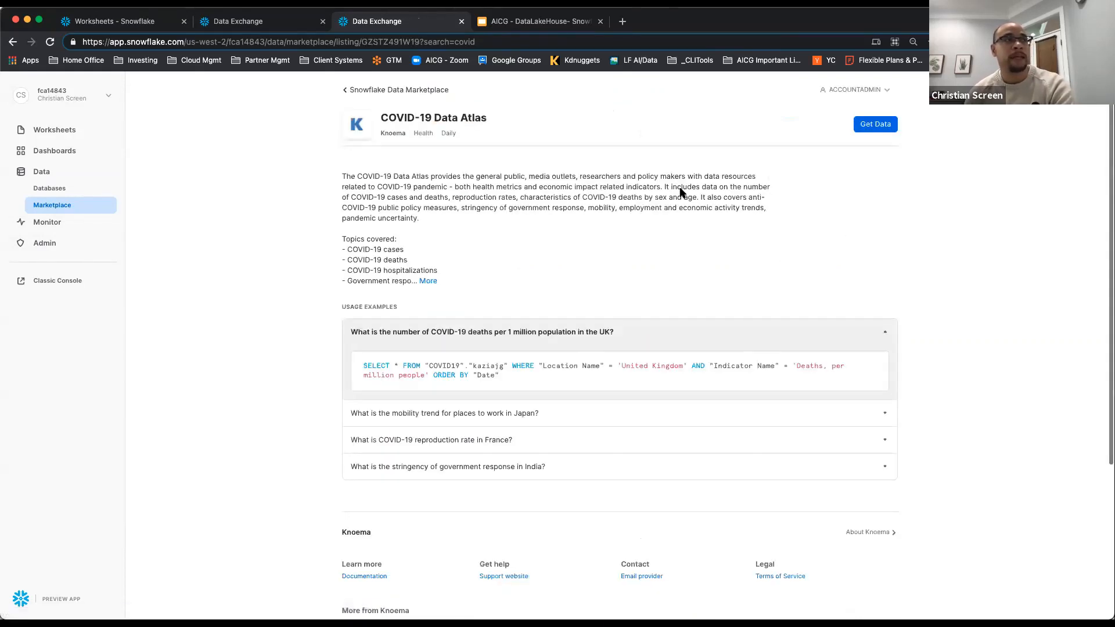
click(874, 124)
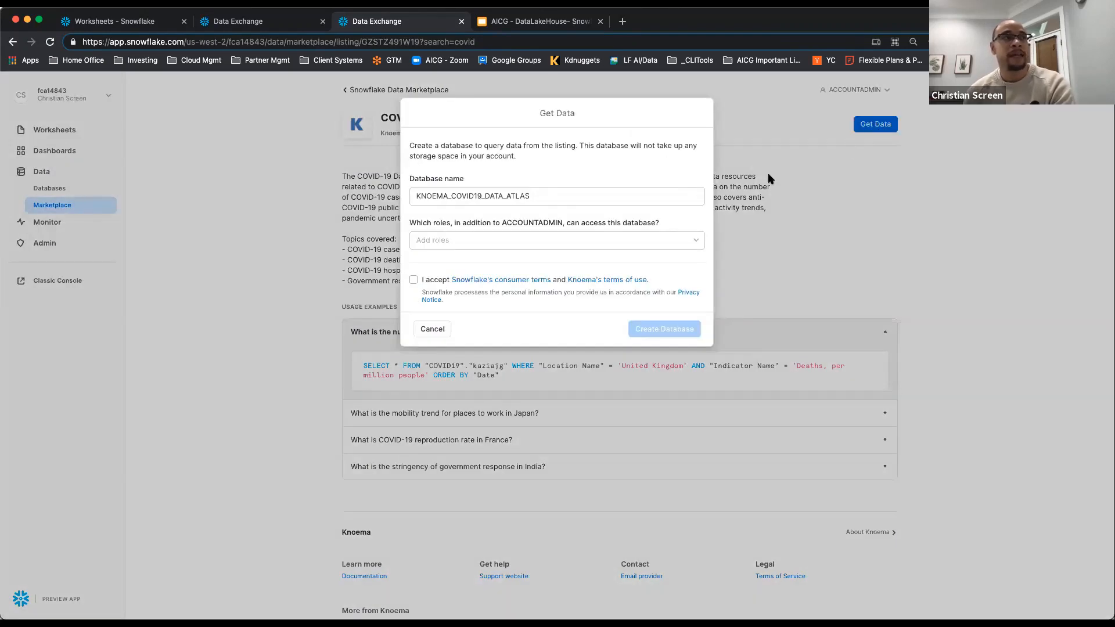
drag(559, 203, 405, 197)
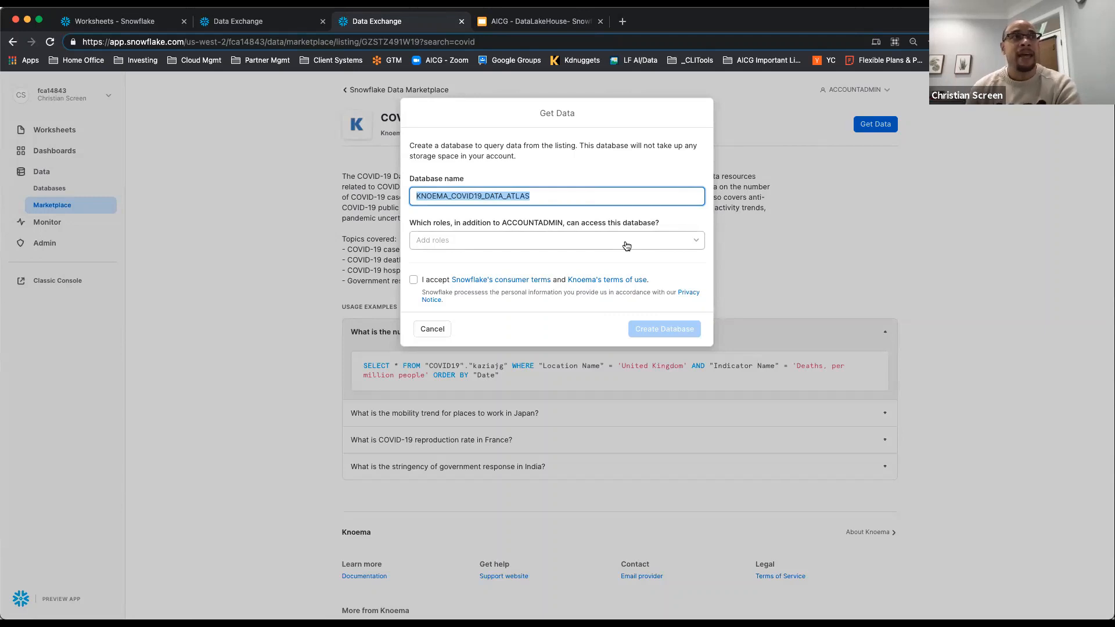
click(412, 280)
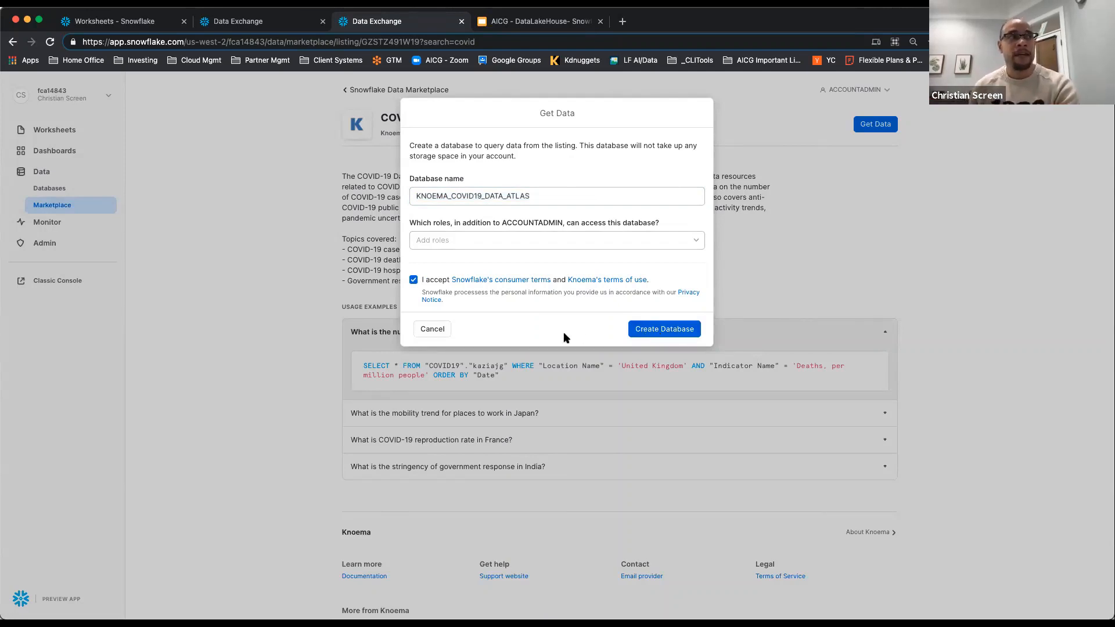
click(429, 328)
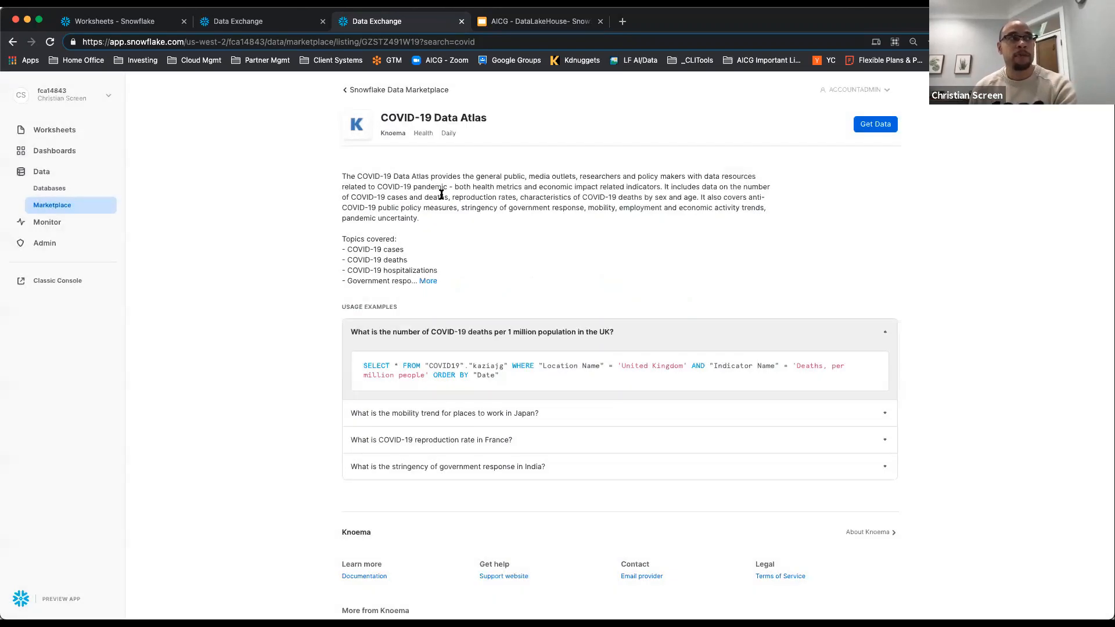
Reopen the Starschema COVID-19 Epidemiological Data listing from the search results and go back to the Snowflake console's COVID-19 MeetUp worksheet
click(423, 98)
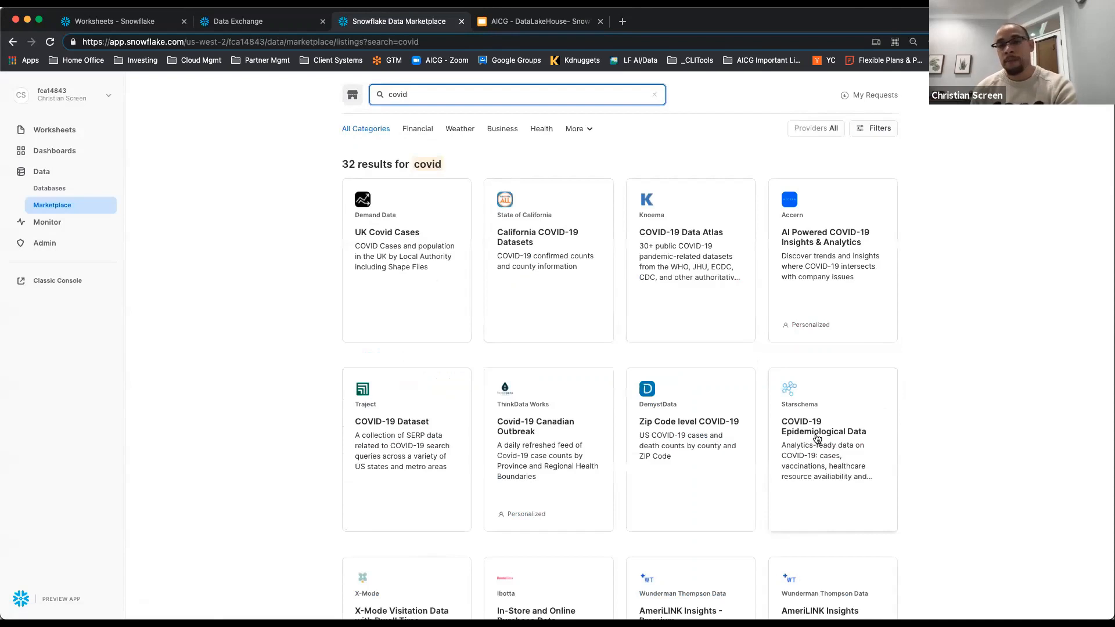
click(817, 438)
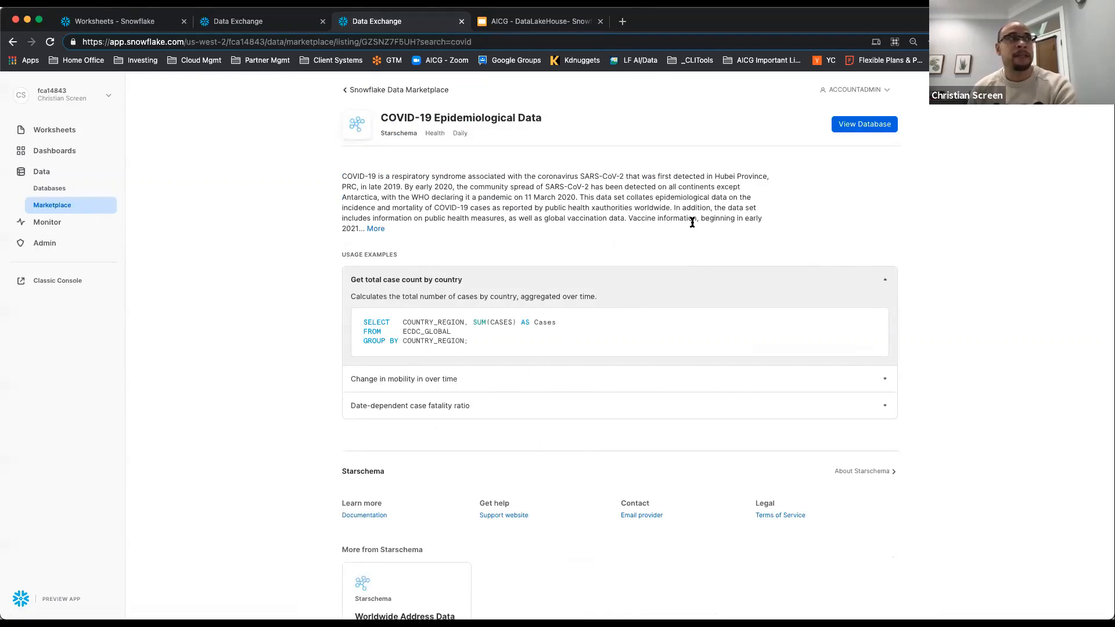
click(230, 24)
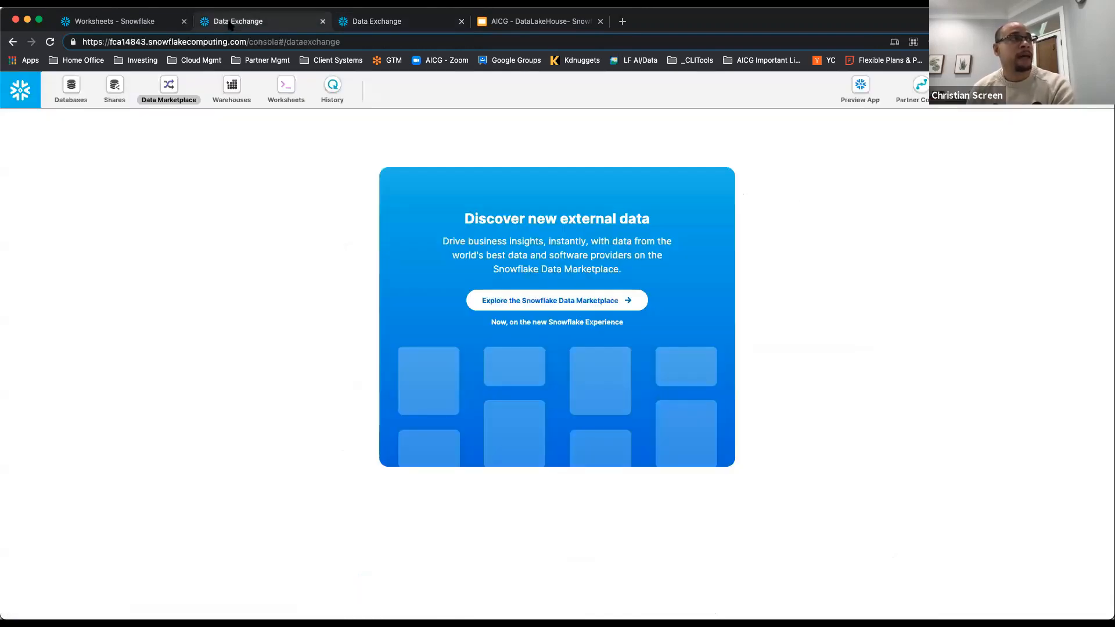
click(280, 91)
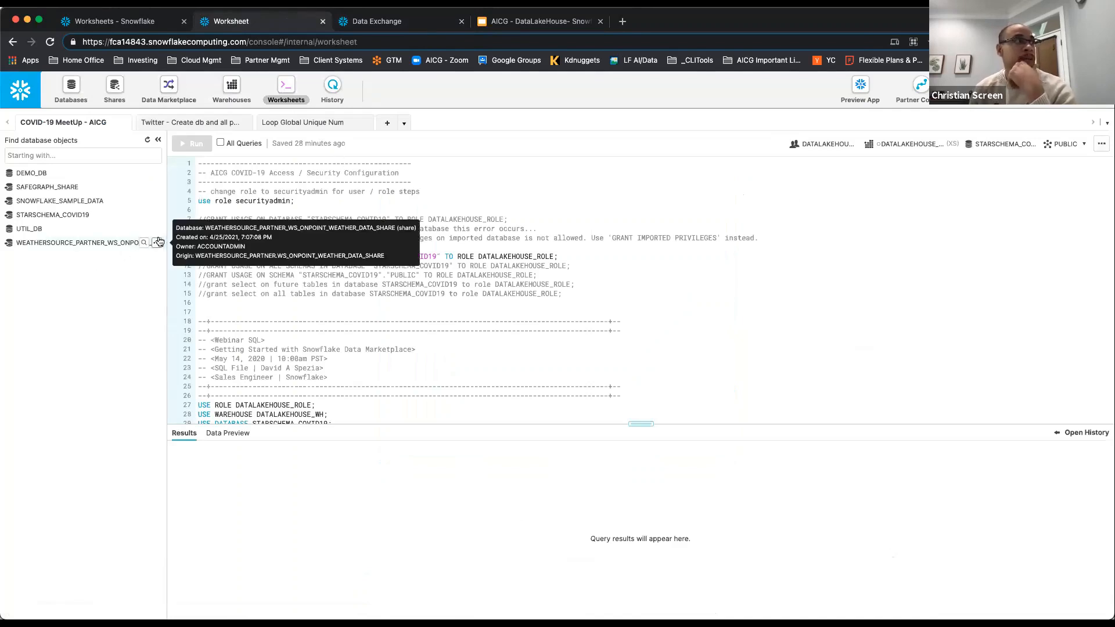
Expand the tables of the PUBLIC schema in the STARSCHEMA_COVID19 database and examine which tables it offers
mouse_move(50, 219)
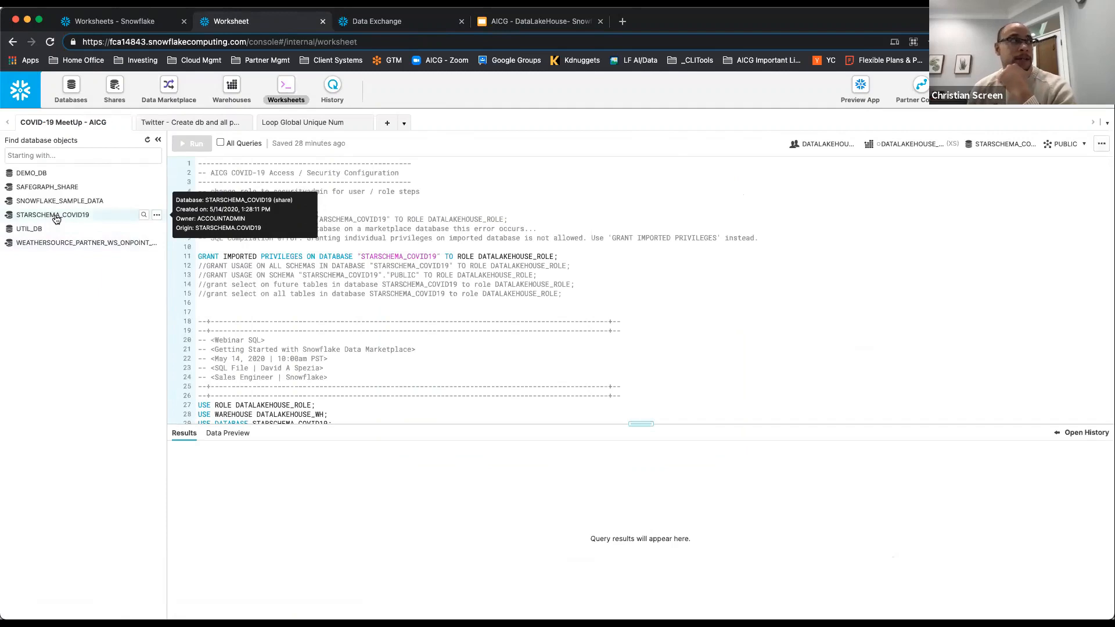
click(54, 215)
click(38, 242)
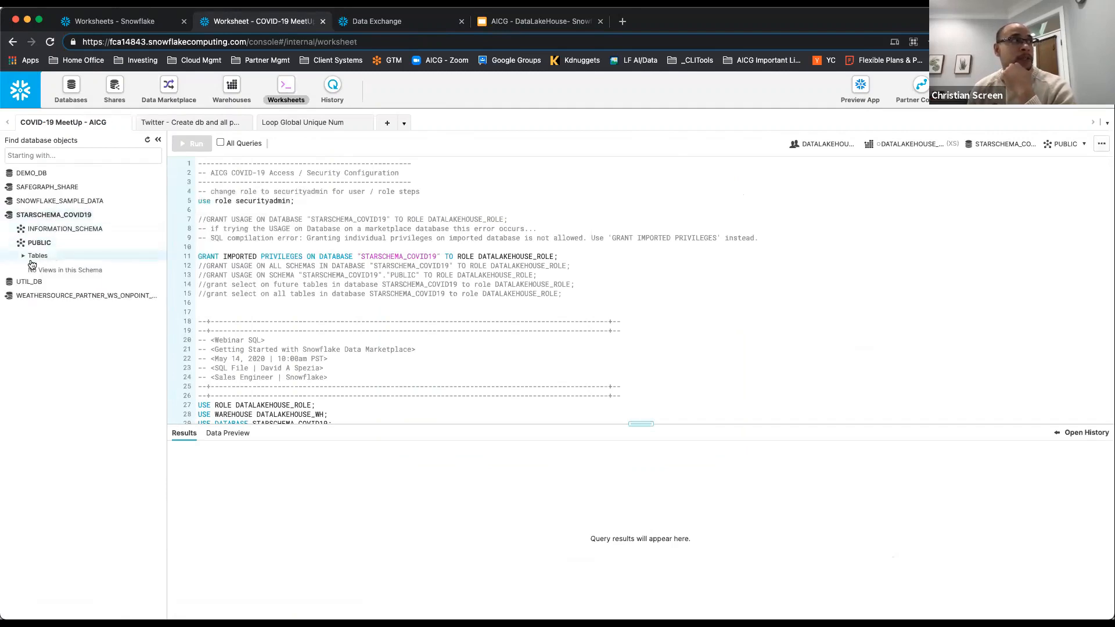
click(32, 256)
scroll(88, 380, down, 2)
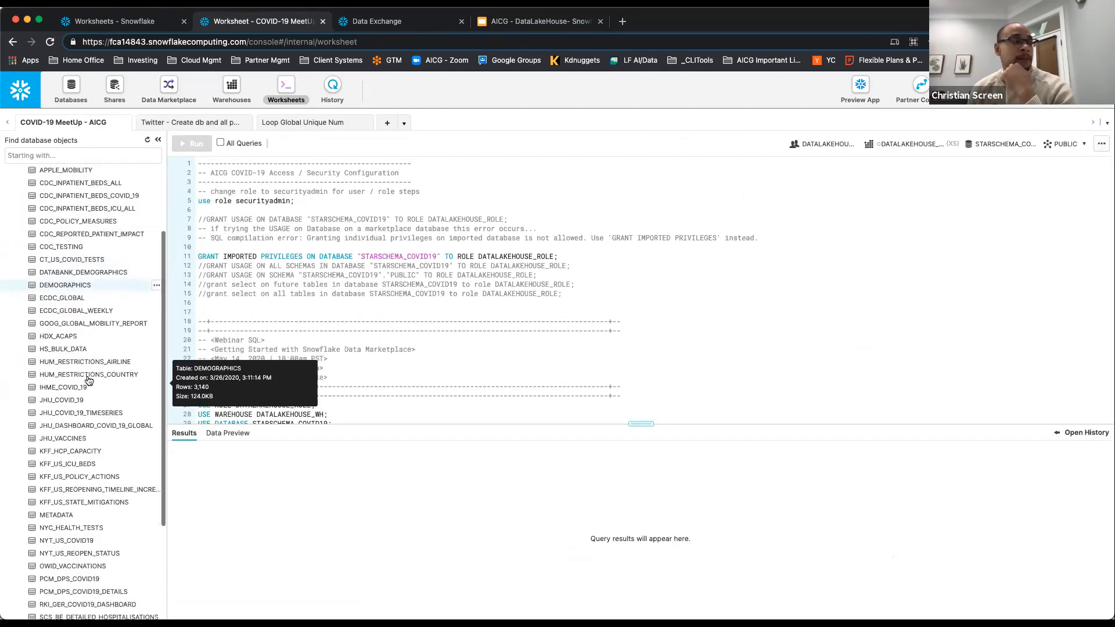
scroll(88, 380, down, 5)
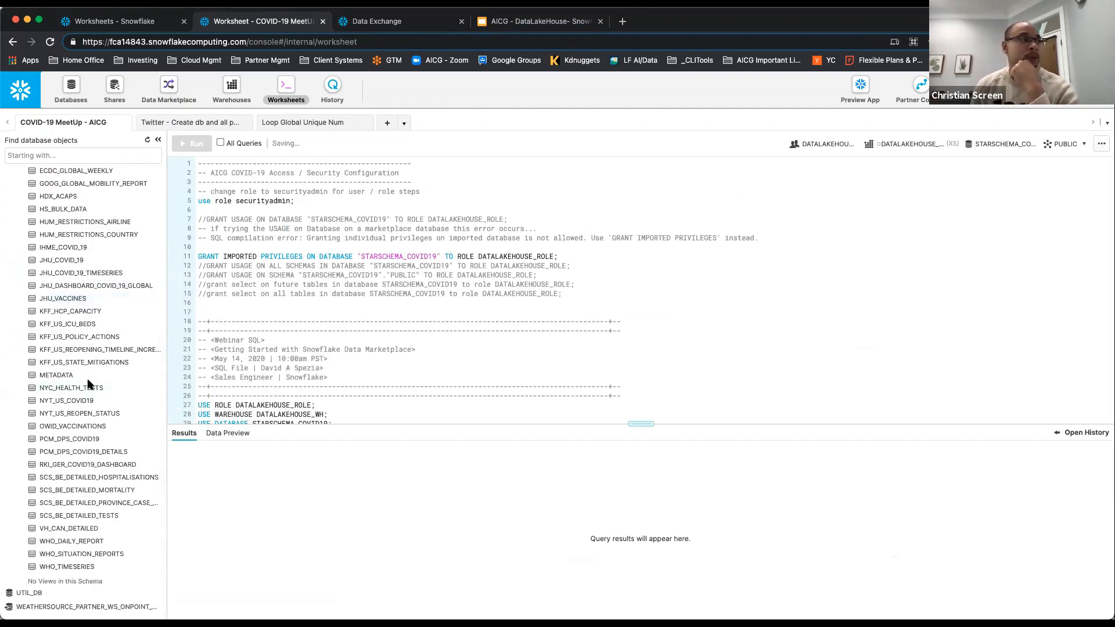
scroll(72, 429, up, 2)
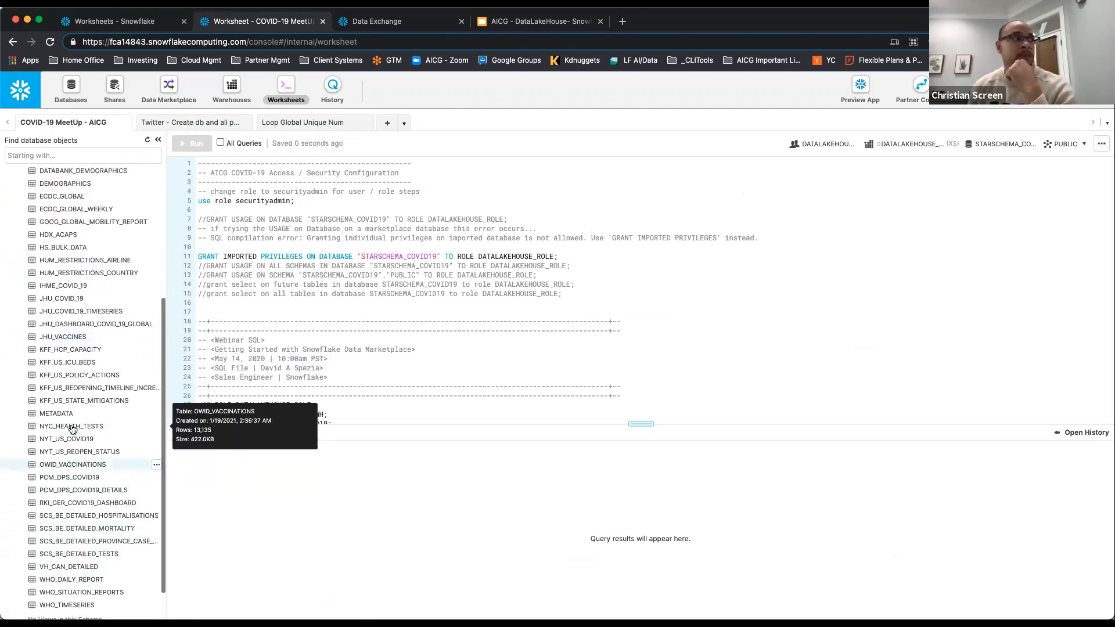
scroll(72, 428, up, 2)
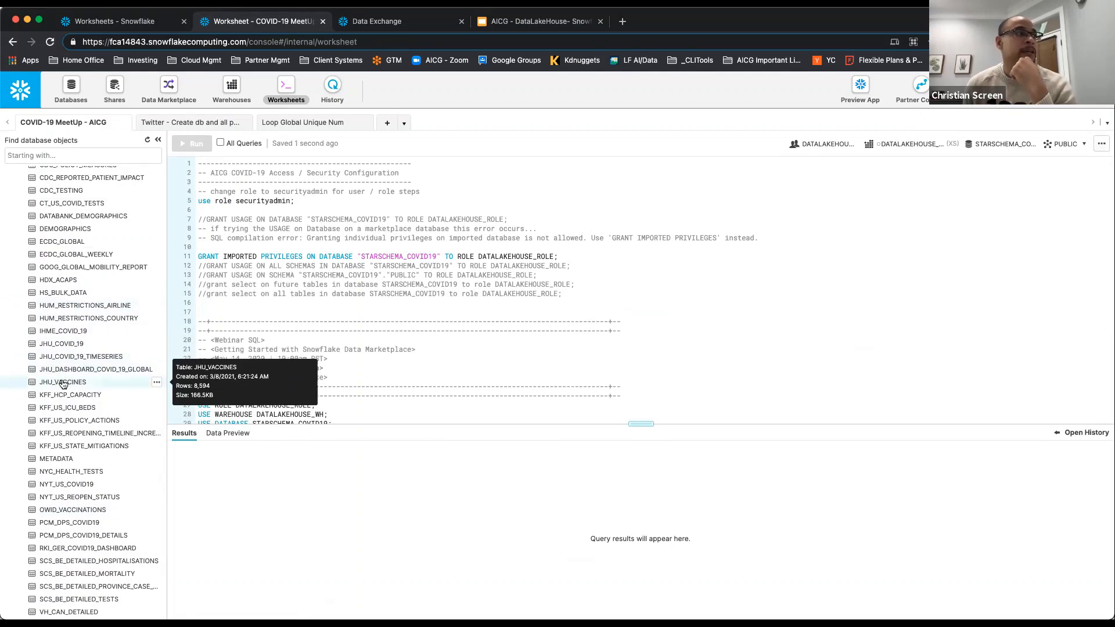
scroll(114, 522, down, 2)
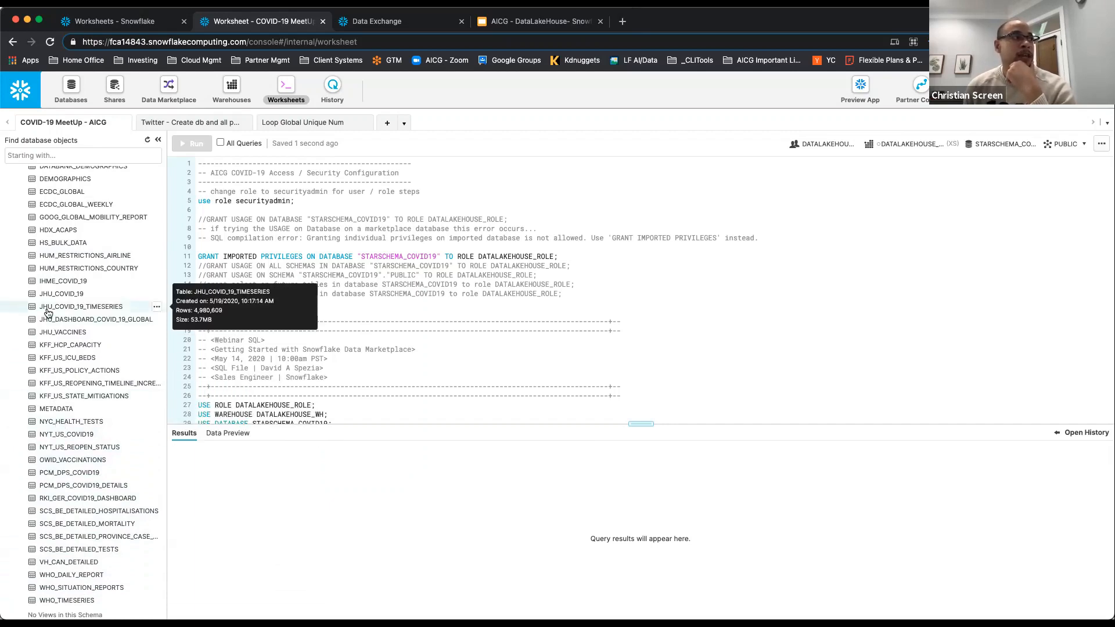
scroll(49, 314, up, 2)
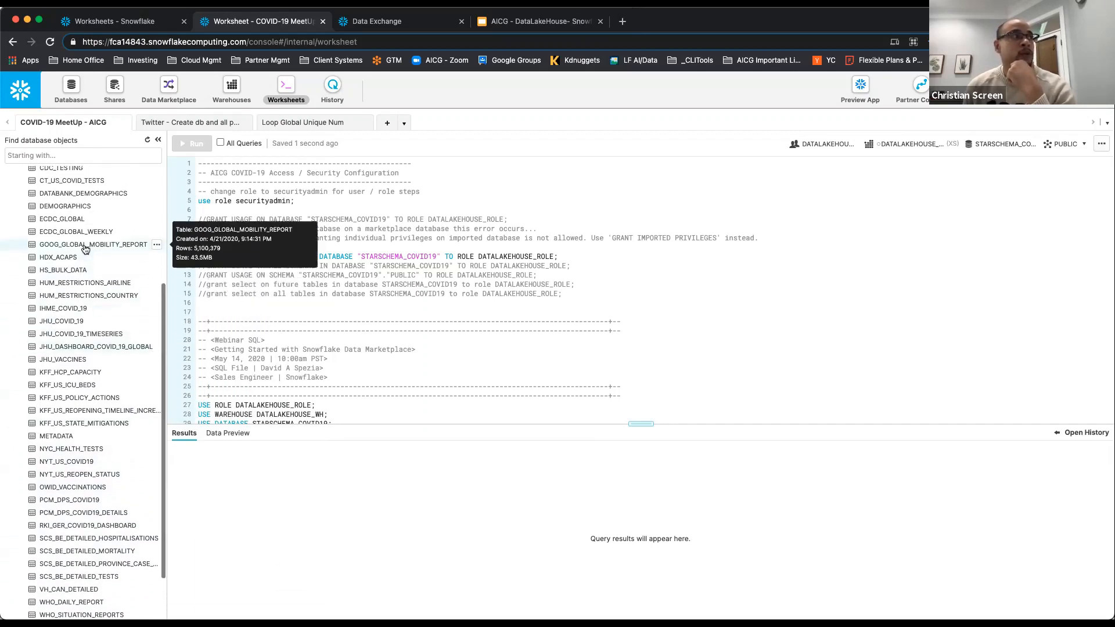
scroll(81, 252, up, 5)
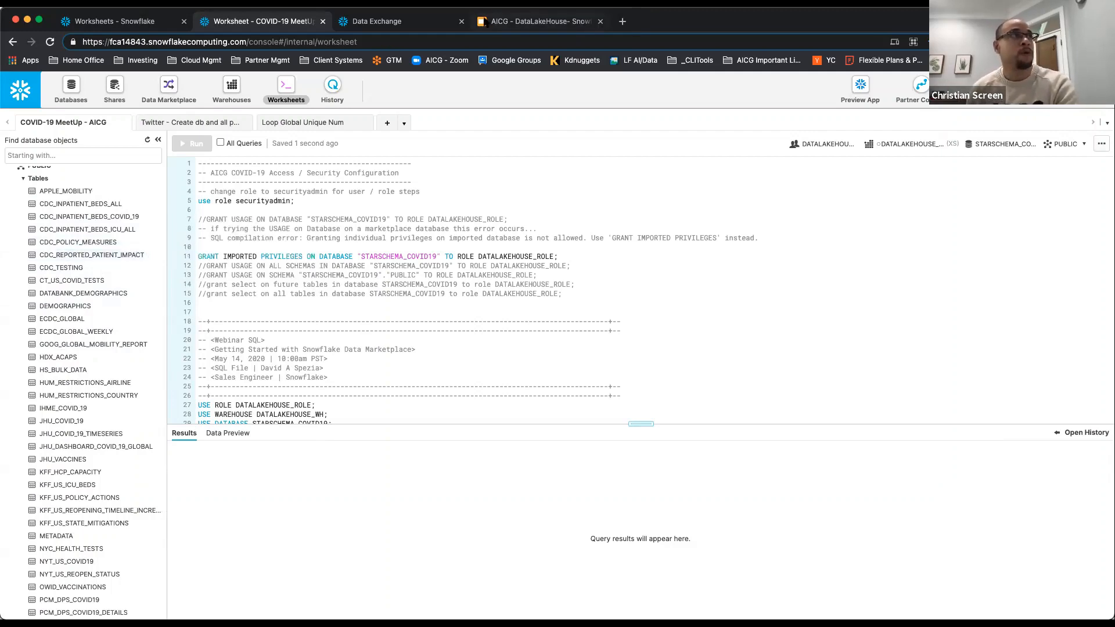
Switch to the Google Slides deck and open slide 18, "After Adding Data Set"
click(540, 21)
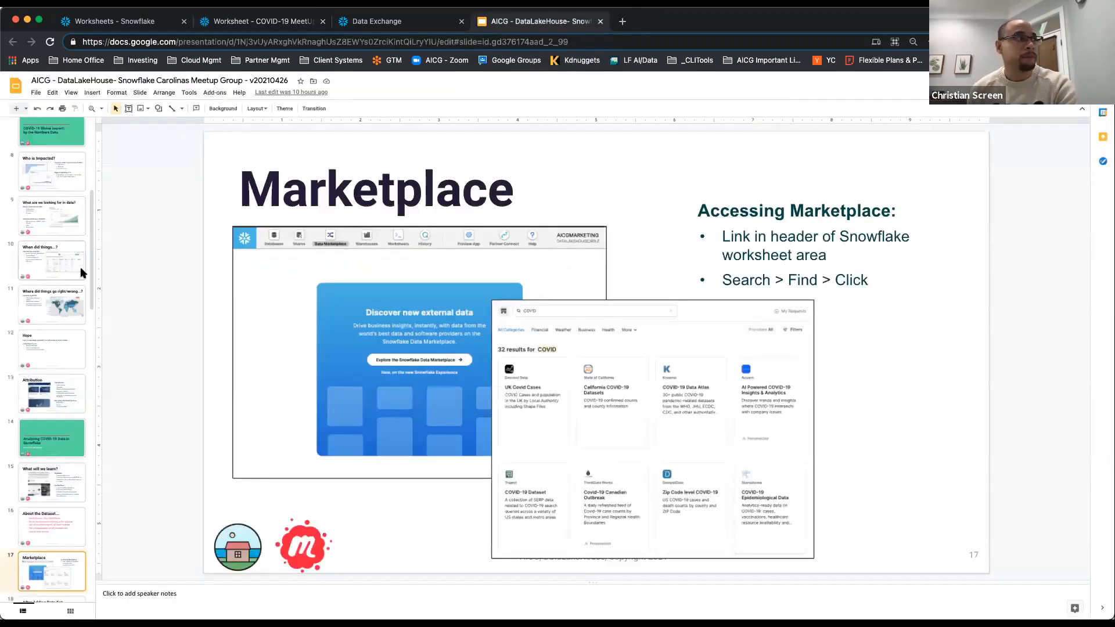
scroll(55, 532, down, 5)
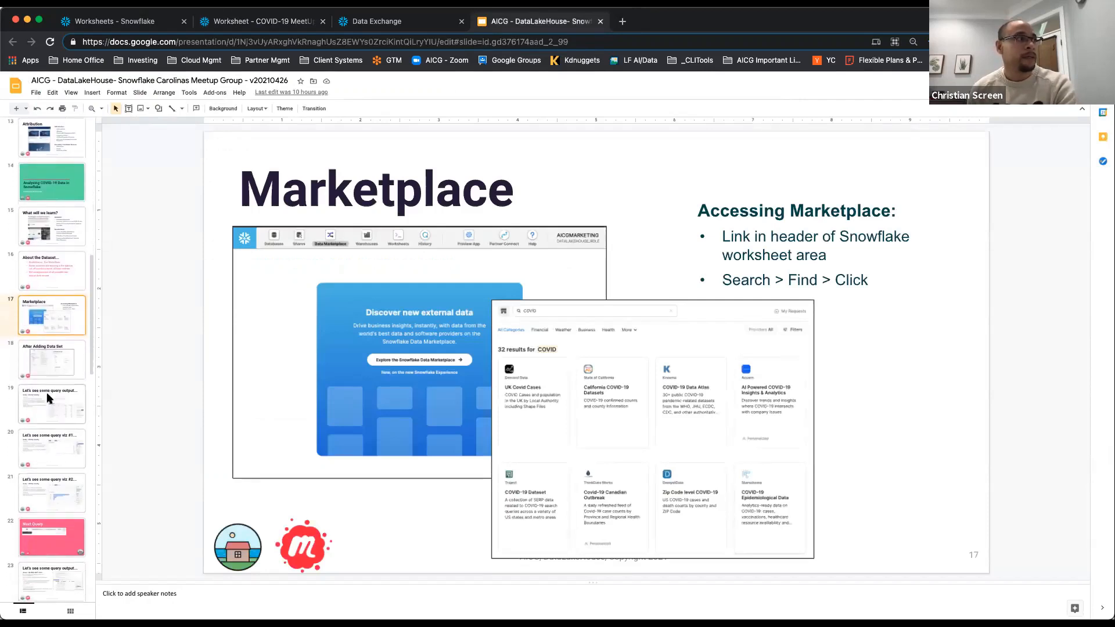
click(51, 363)
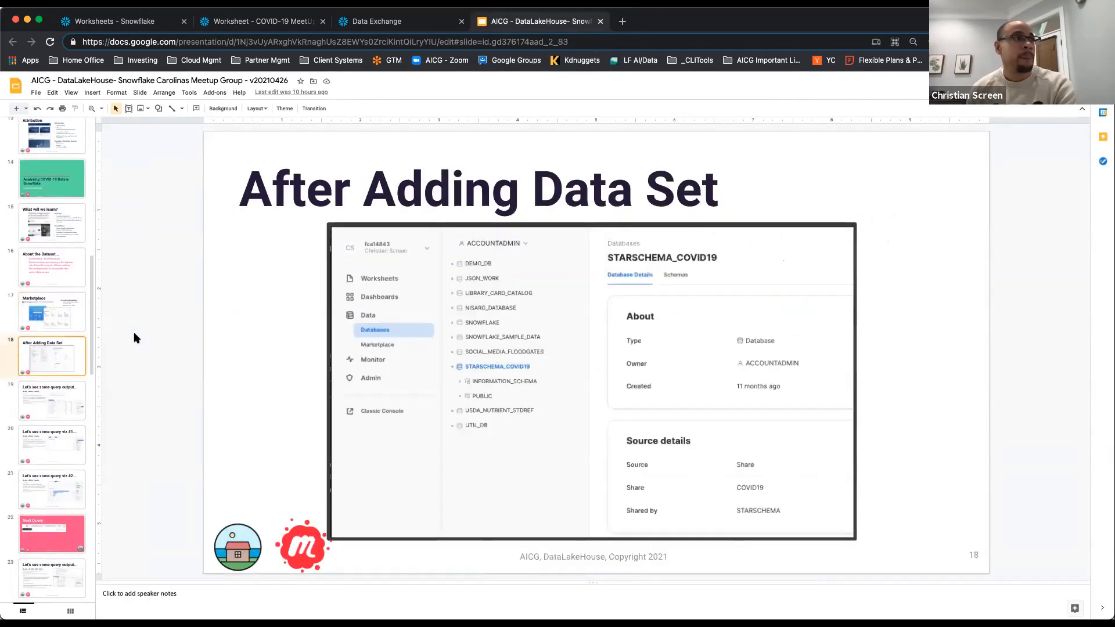
Open slide 19, "Let's see some query output...", and copy the full VAX by Country query text
click(54, 407)
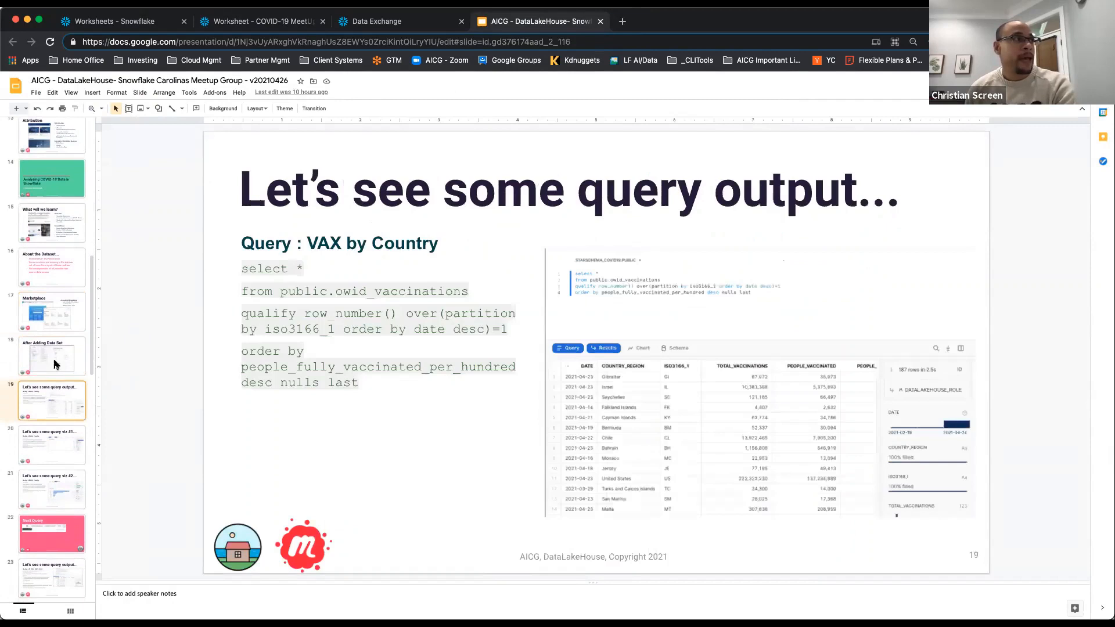
click(53, 360)
click(42, 410)
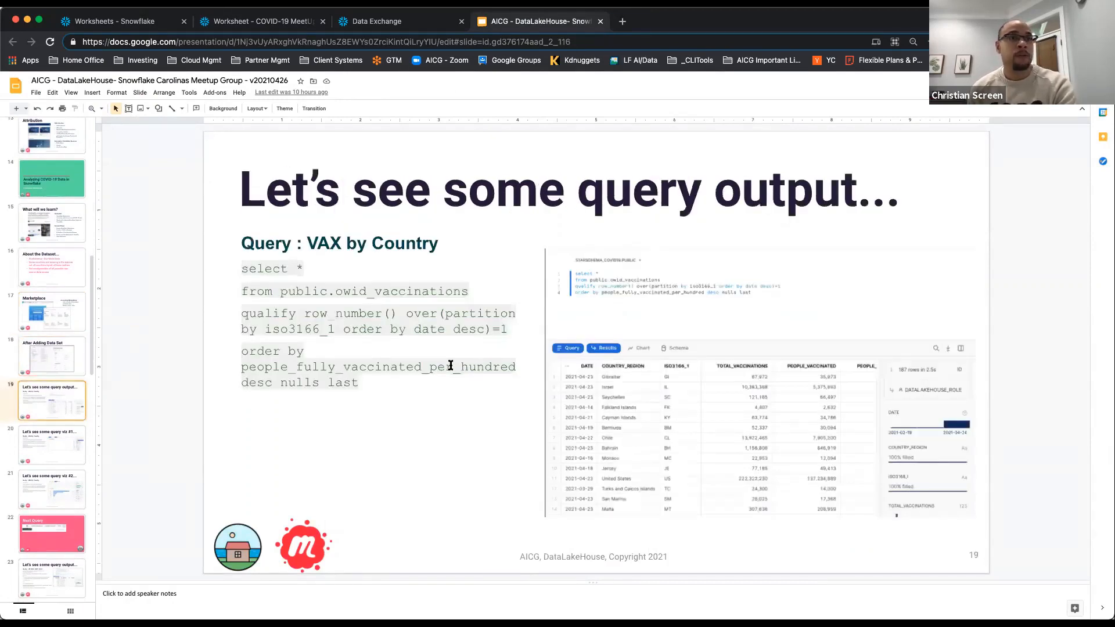
drag(366, 381, 242, 267)
right_click(261, 286)
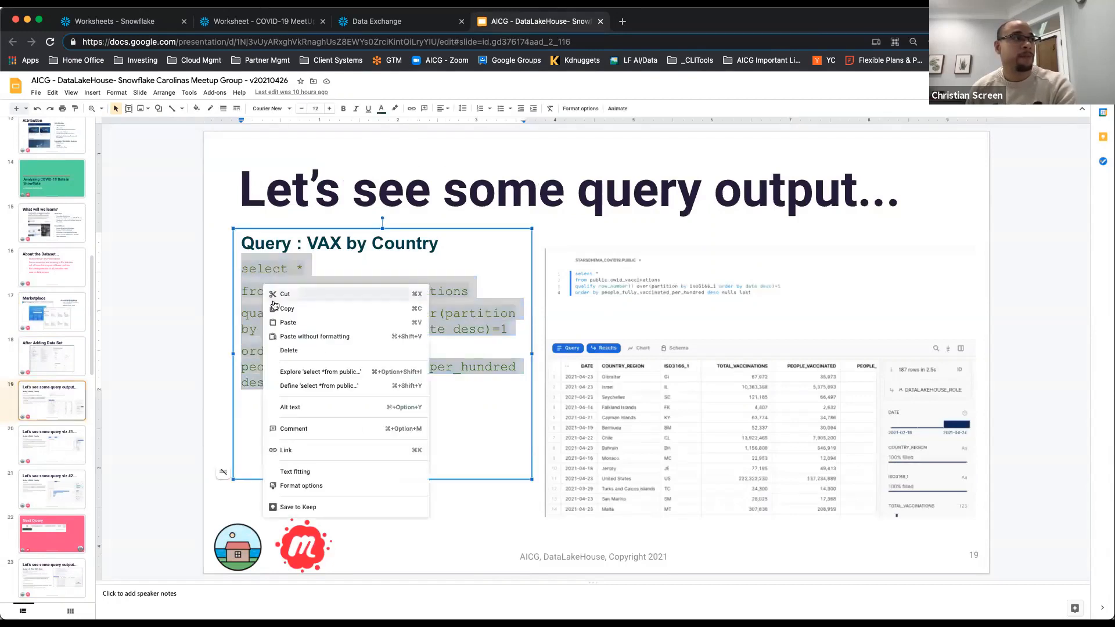
click(273, 305)
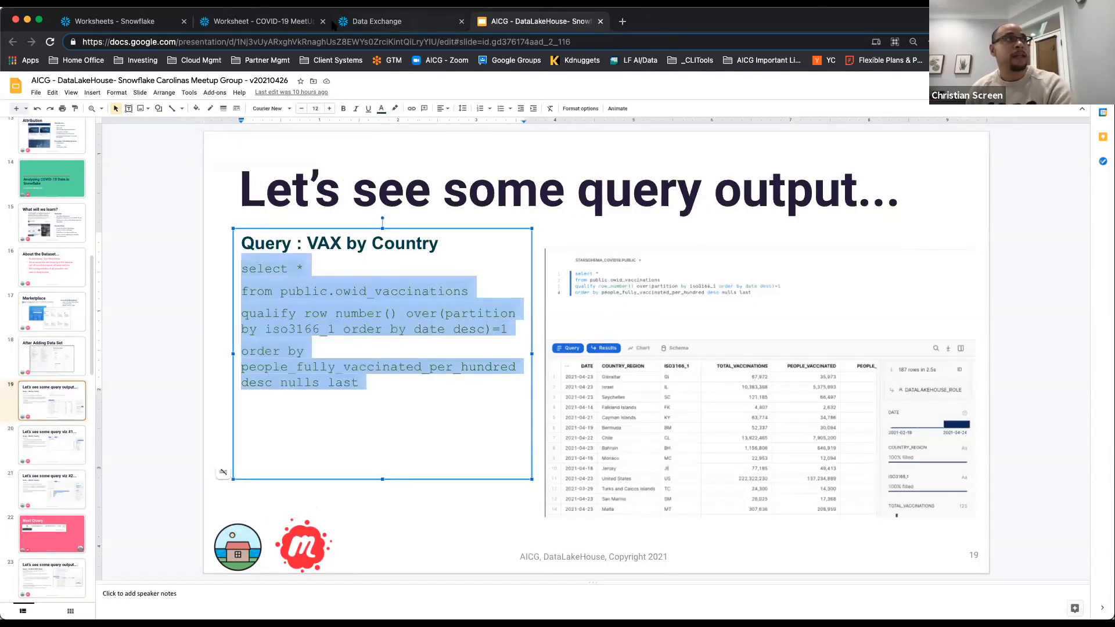
Switch to the Snowflake console, launch the Preview App from there, and close the old Worksheets browser tab
click(336, 24)
click(286, 22)
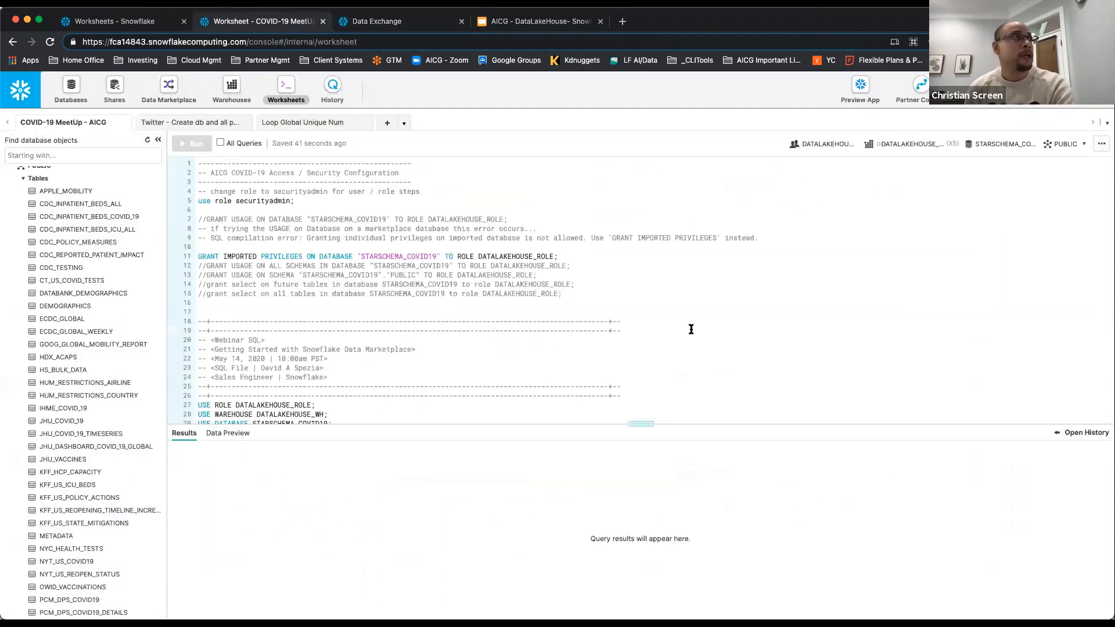
right_click(862, 94)
key(Escape)
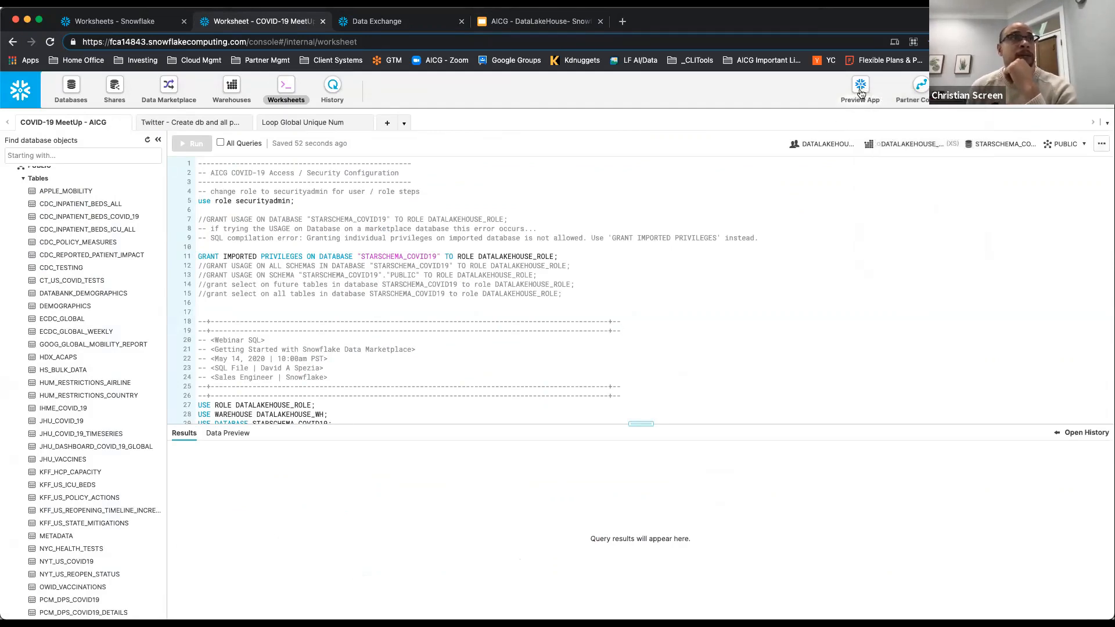
click(861, 93)
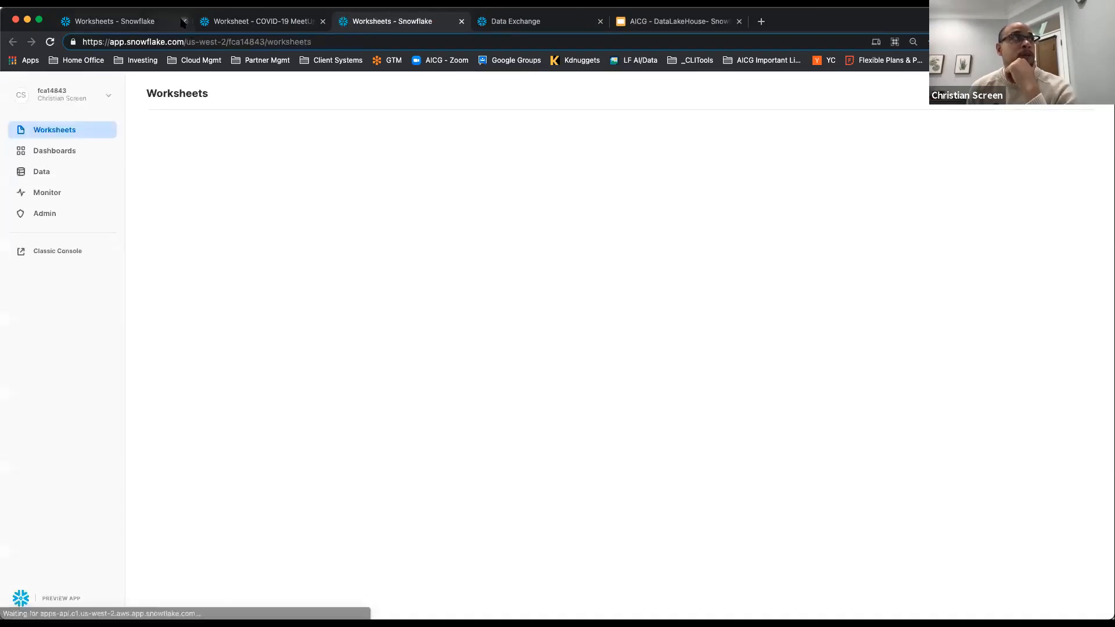
click(184, 21)
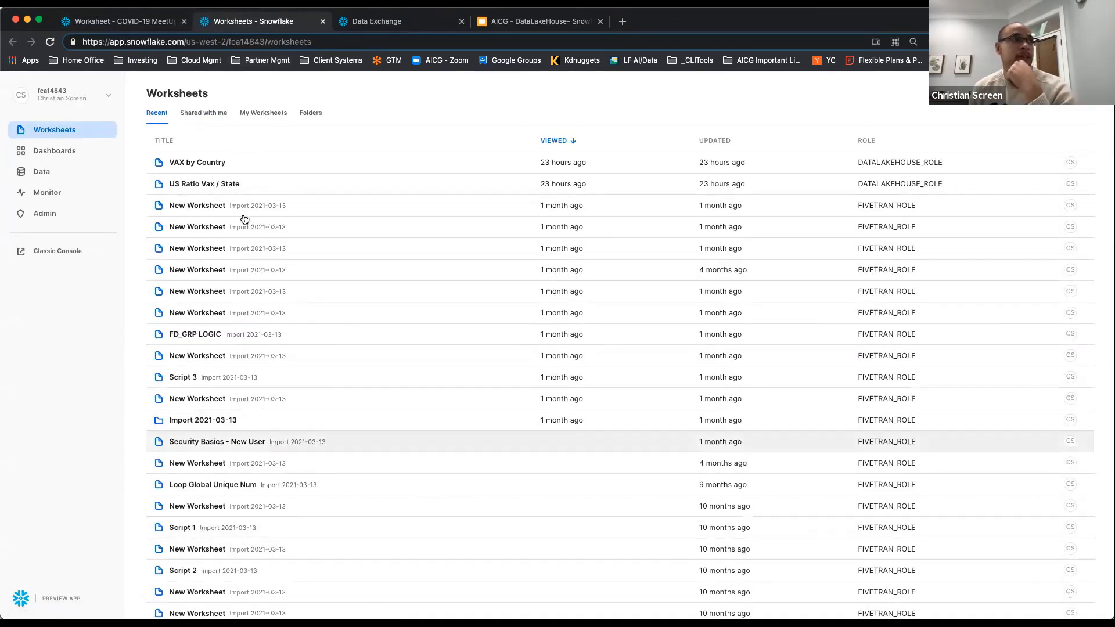
Go to the account's databases and expand STARSCHEMA_COVID19 down to the PUBLIC schema's tables to review them
click(53, 150)
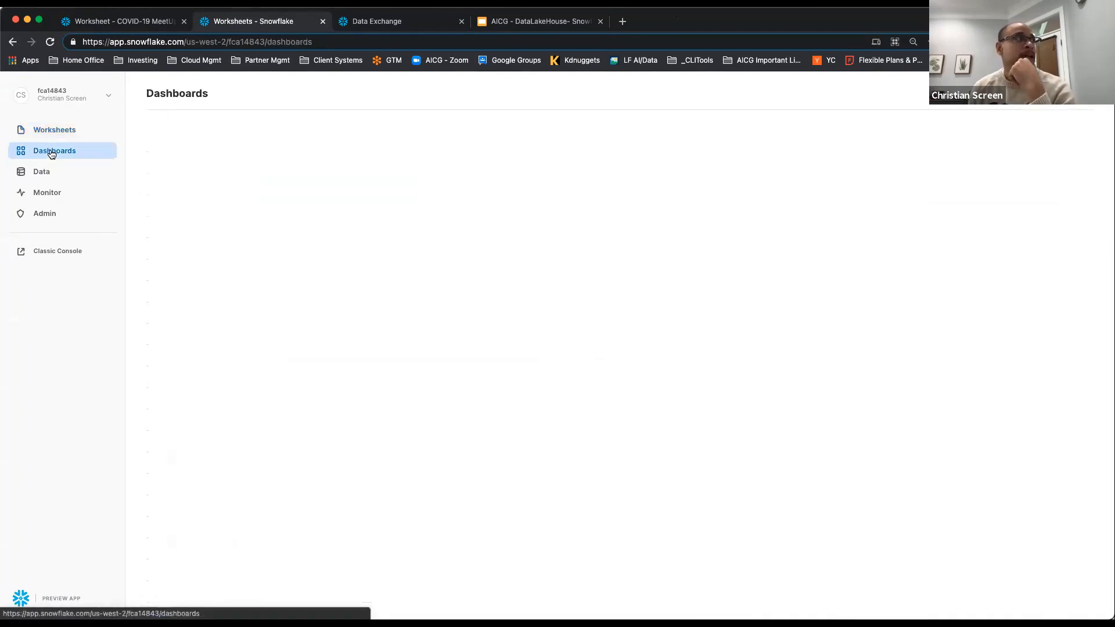
click(46, 176)
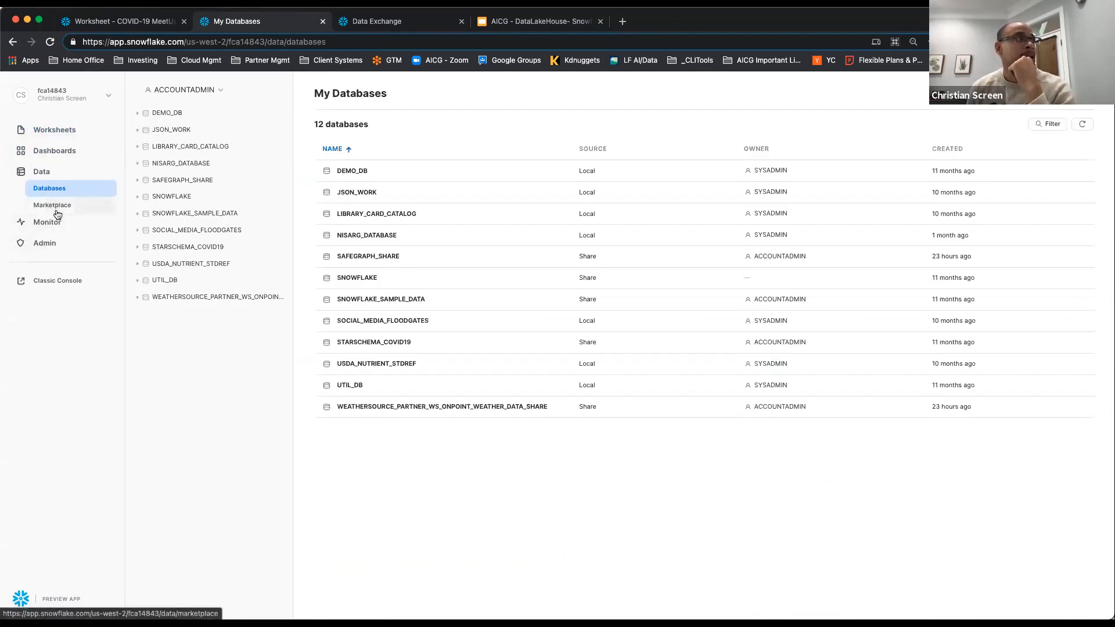
click(138, 250)
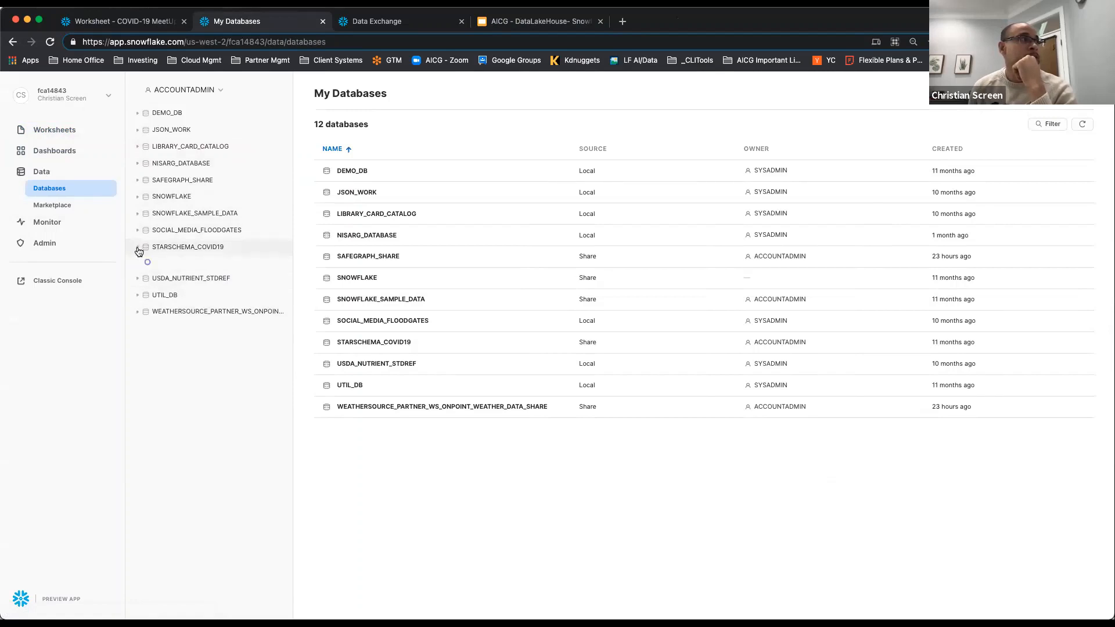
right_click(153, 242)
key(Escape)
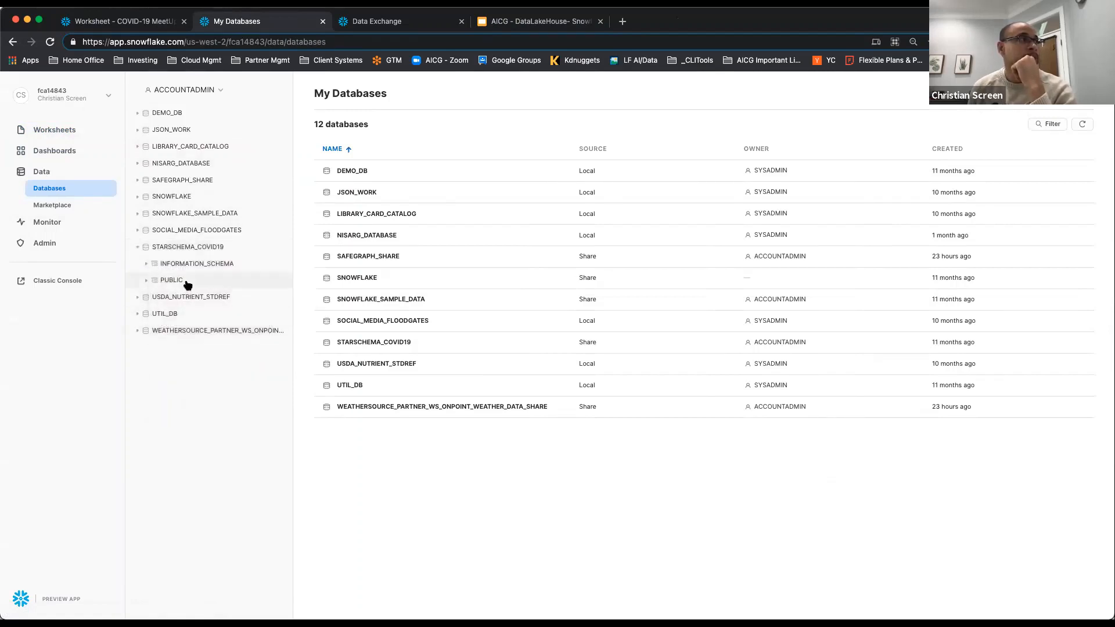
click(147, 280)
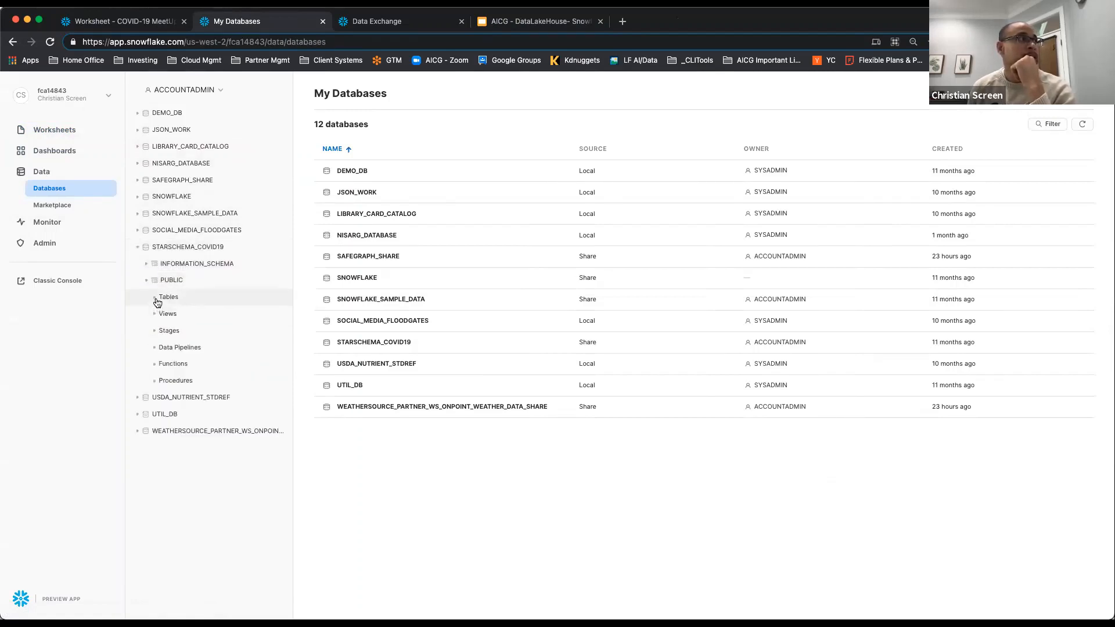
click(157, 299)
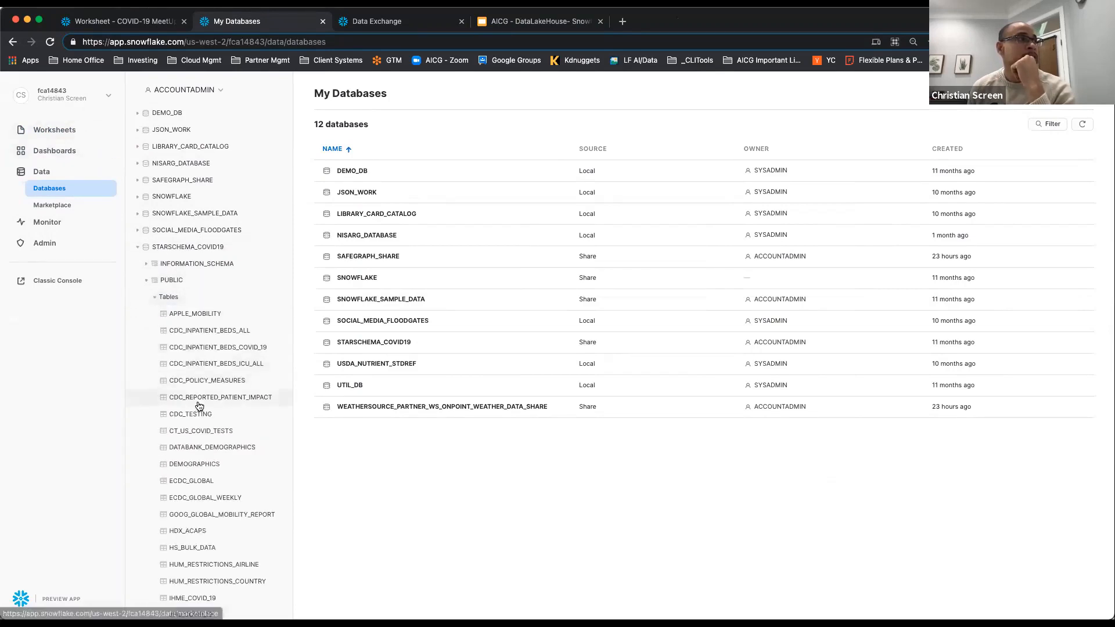
scroll(199, 406, down, 3)
Create a new worksheet and check the databases and schemas available for its STARSCHEMA_COVID19.PUBLIC context
click(48, 130)
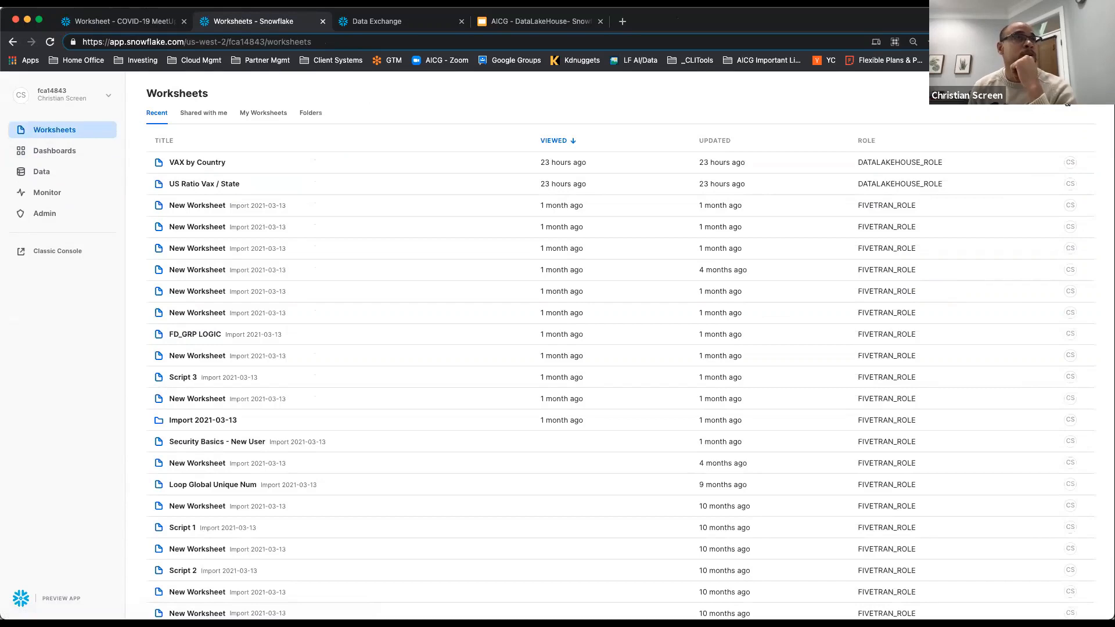
click(1039, 93)
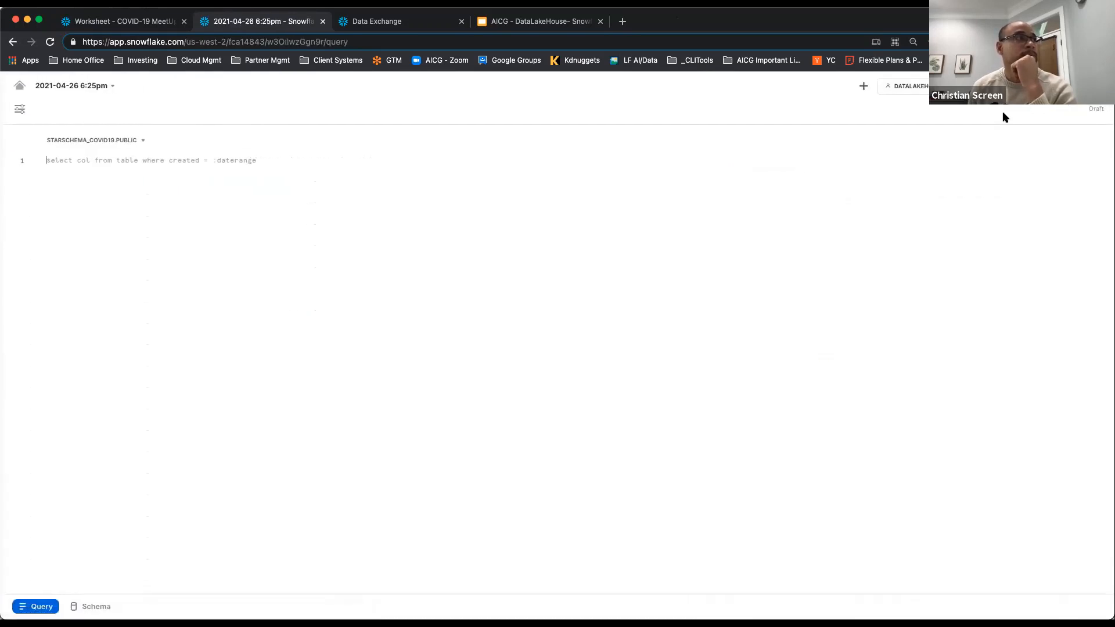
click(143, 147)
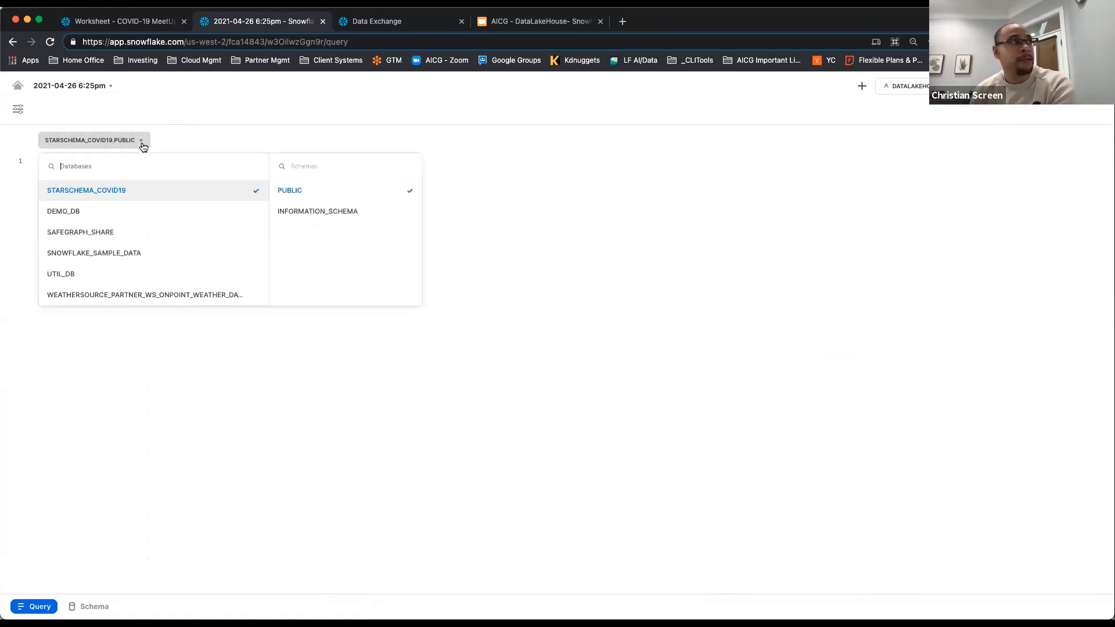
click(773, 221)
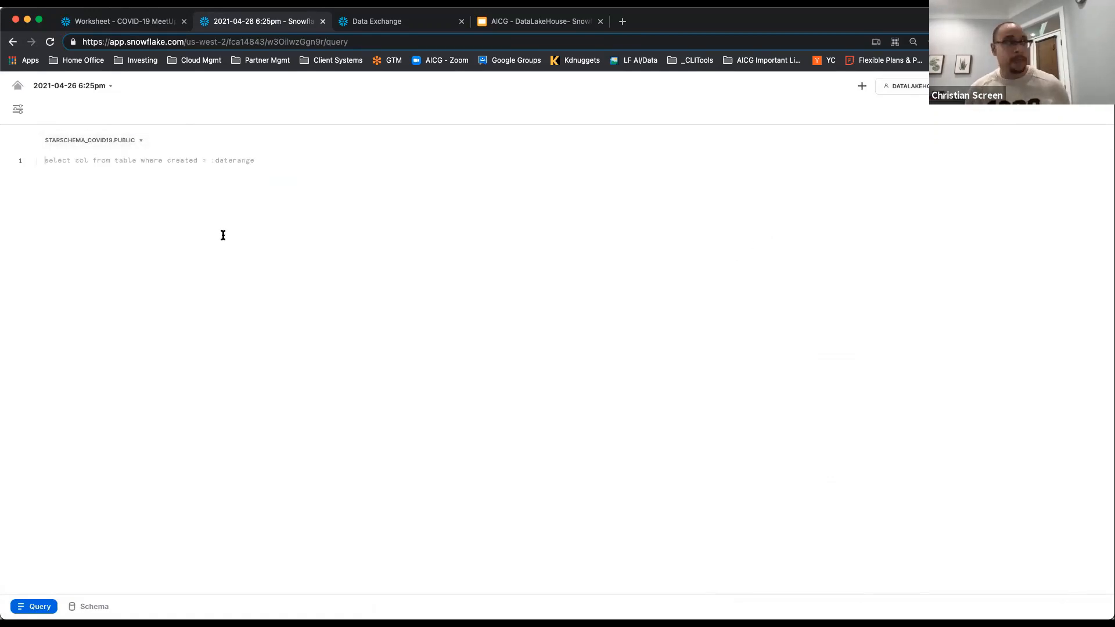
Paste the copied owid_vaccinations query into the new worksheet, view the schema's table list, and run the query
key(super+v)
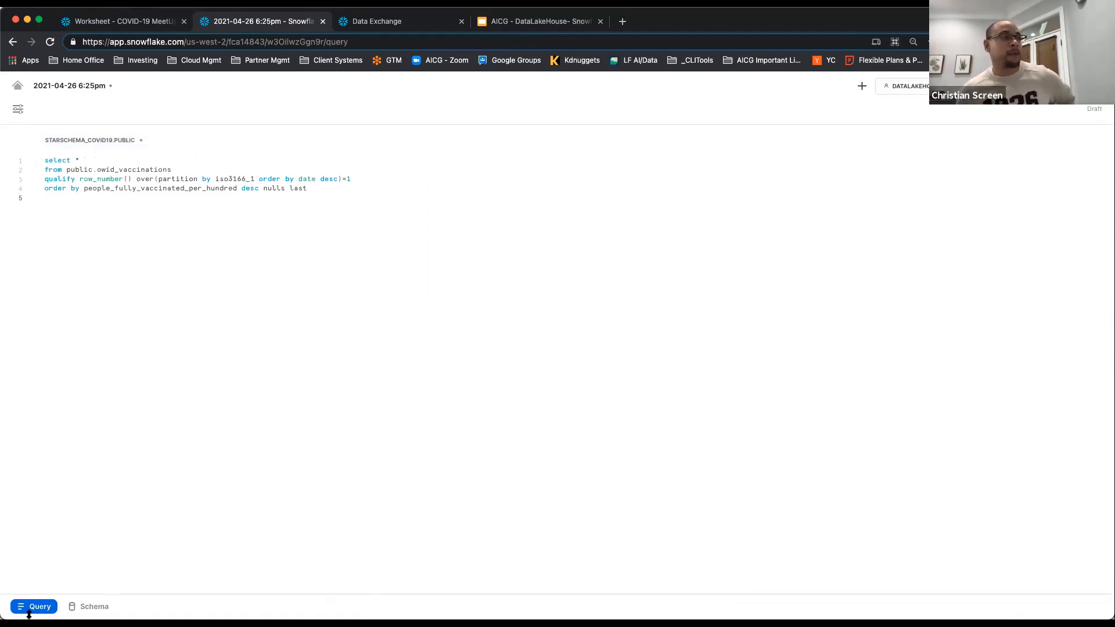
click(92, 606)
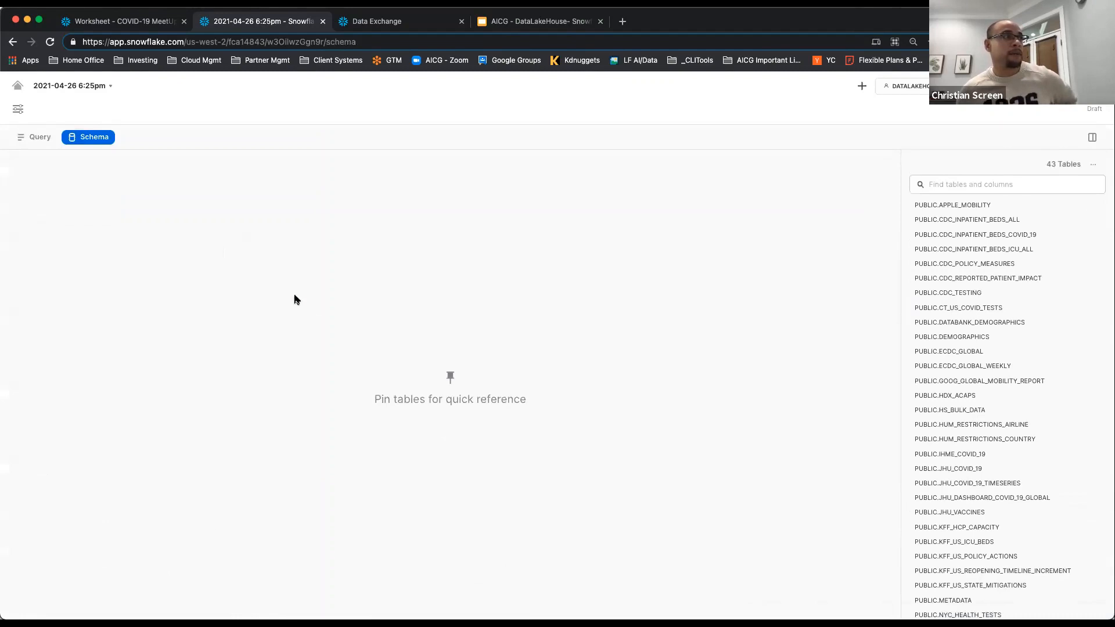
click(1088, 87)
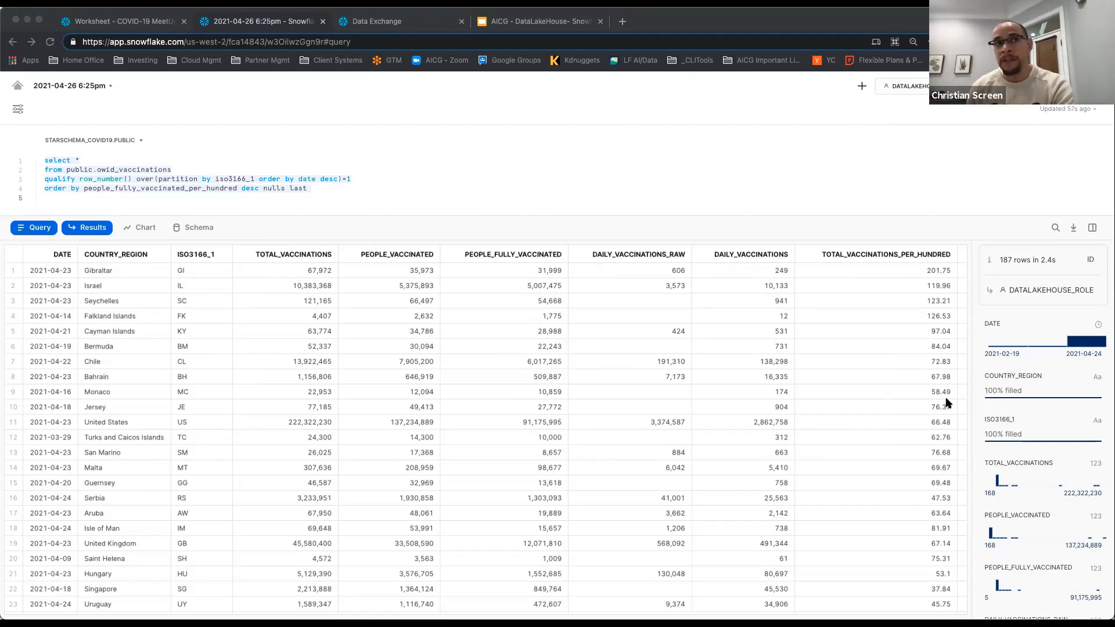
Examine the column summaries of the vaccination query results, from DATE through VACCINES, SOURCE_NAME and LAST_REPORTED_FLAG
scroll(1072, 479, down, 3)
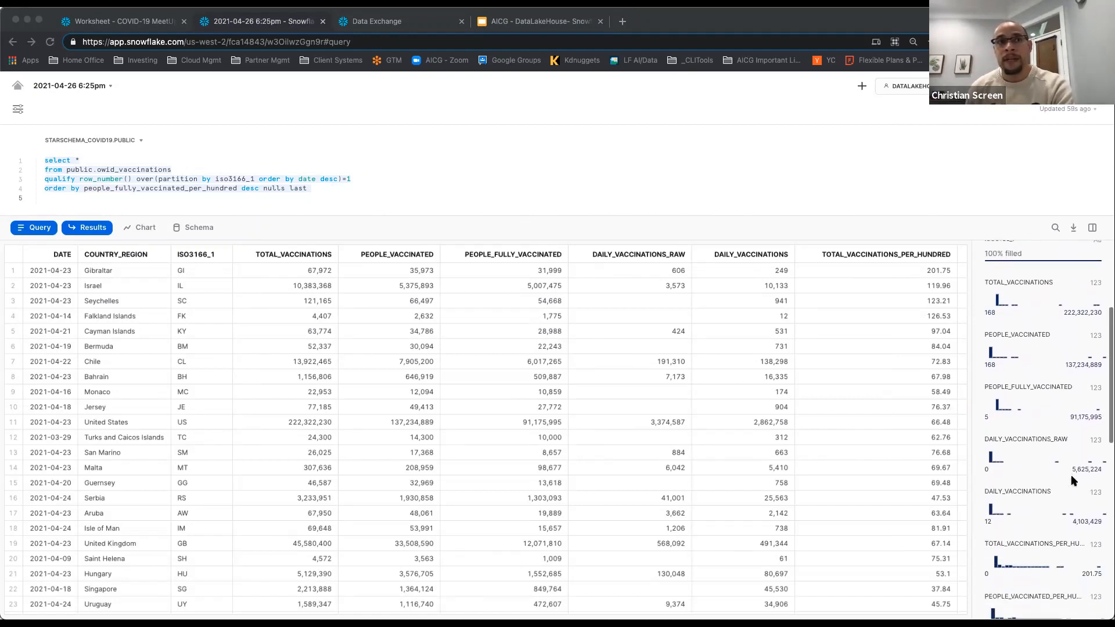
scroll(1073, 487, down, 5)
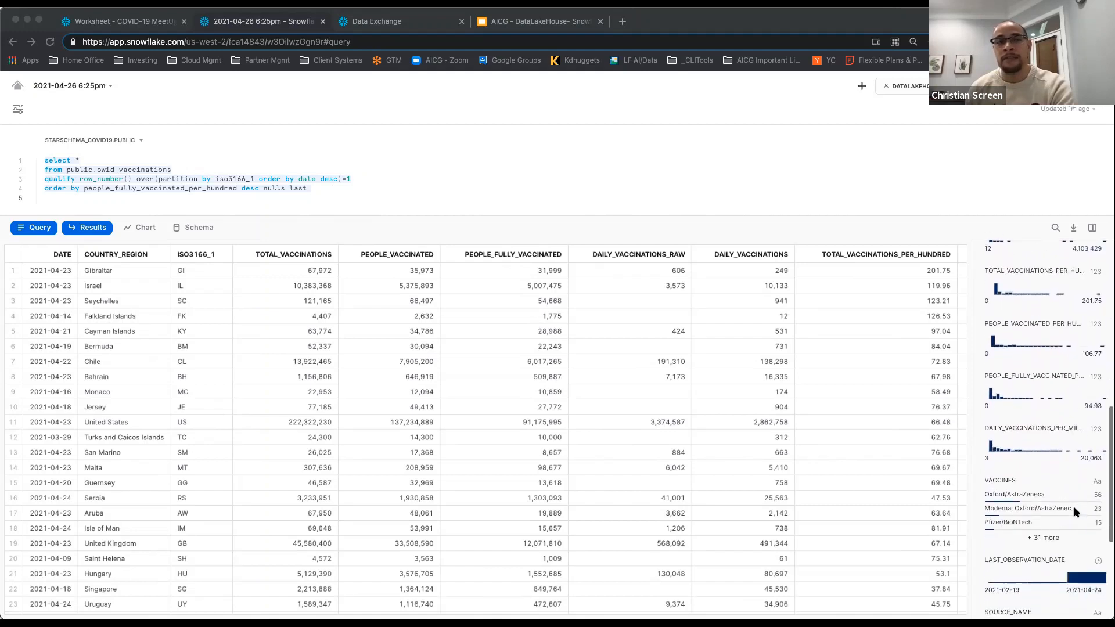
scroll(1073, 507, down, 2)
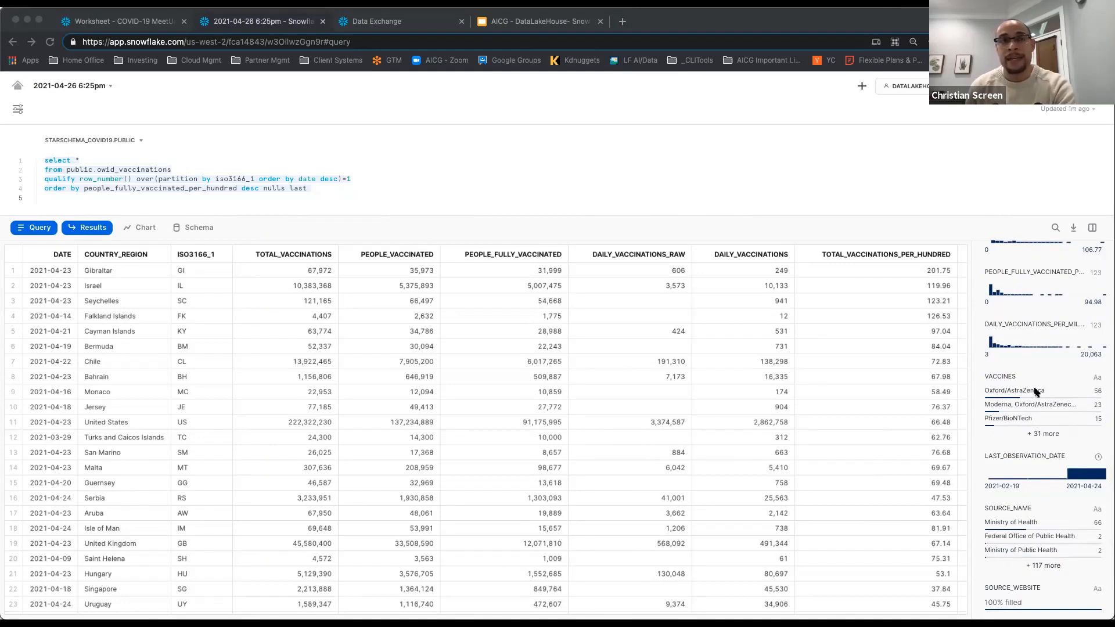
scroll(1036, 391, down, 2)
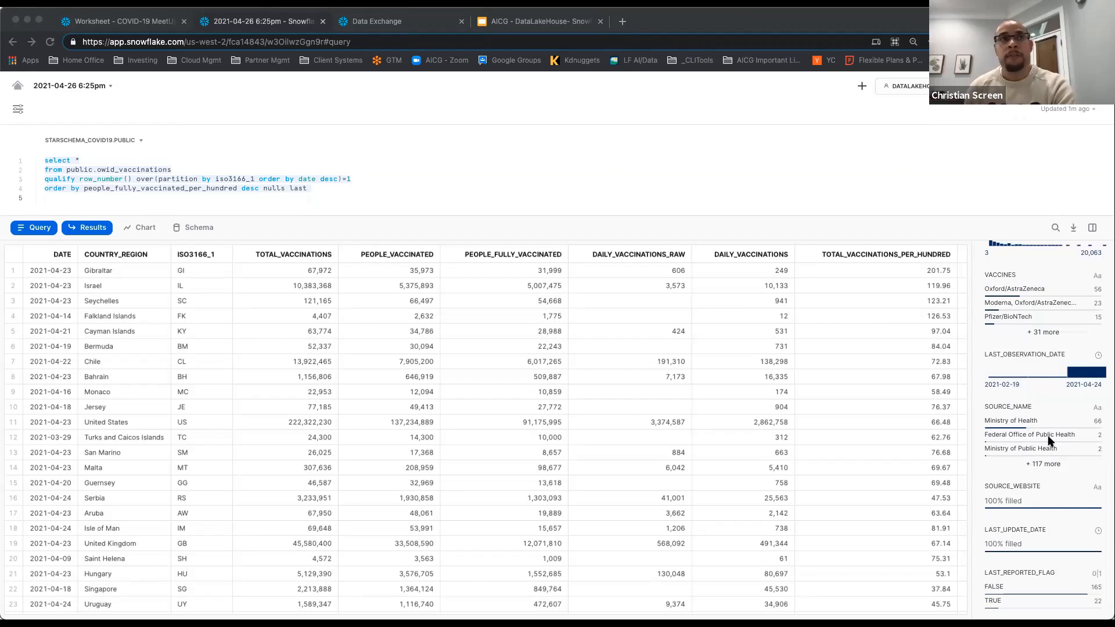
scroll(1048, 441, up, 15)
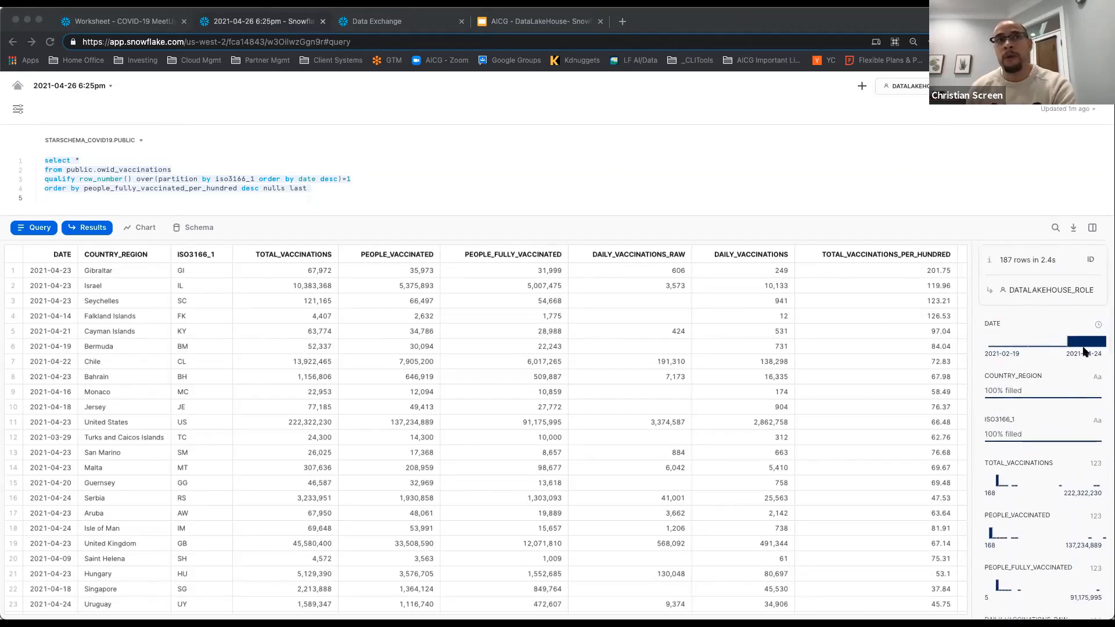
scroll(1038, 512, down, 5)
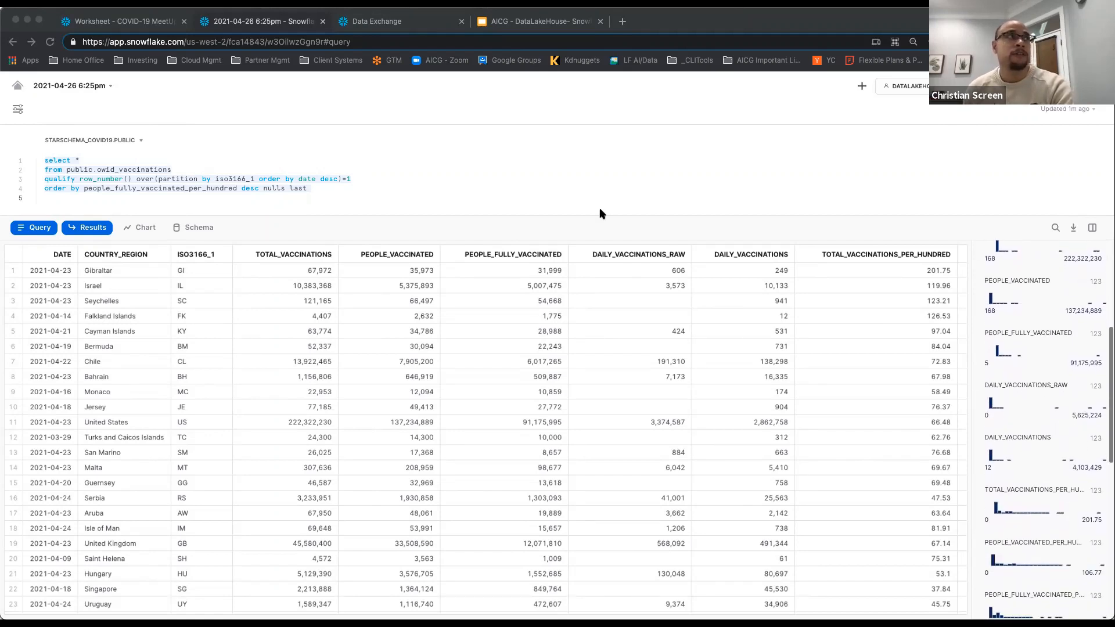
Close the Data Exchange browser tab and return to the vaccination query worksheet
click(410, 25)
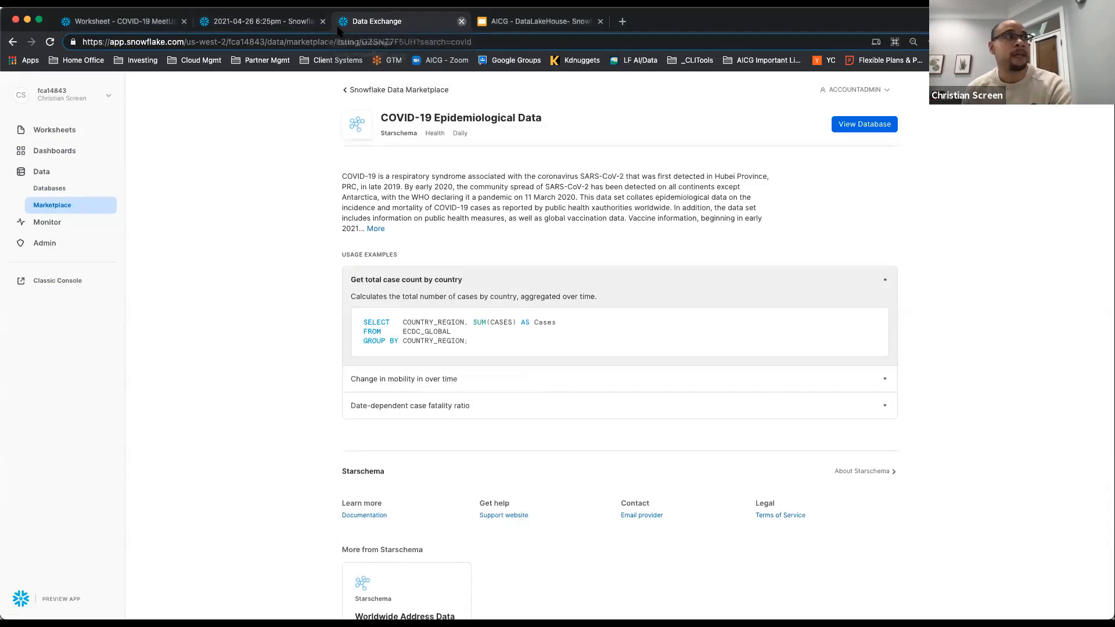
click(460, 22)
click(109, 22)
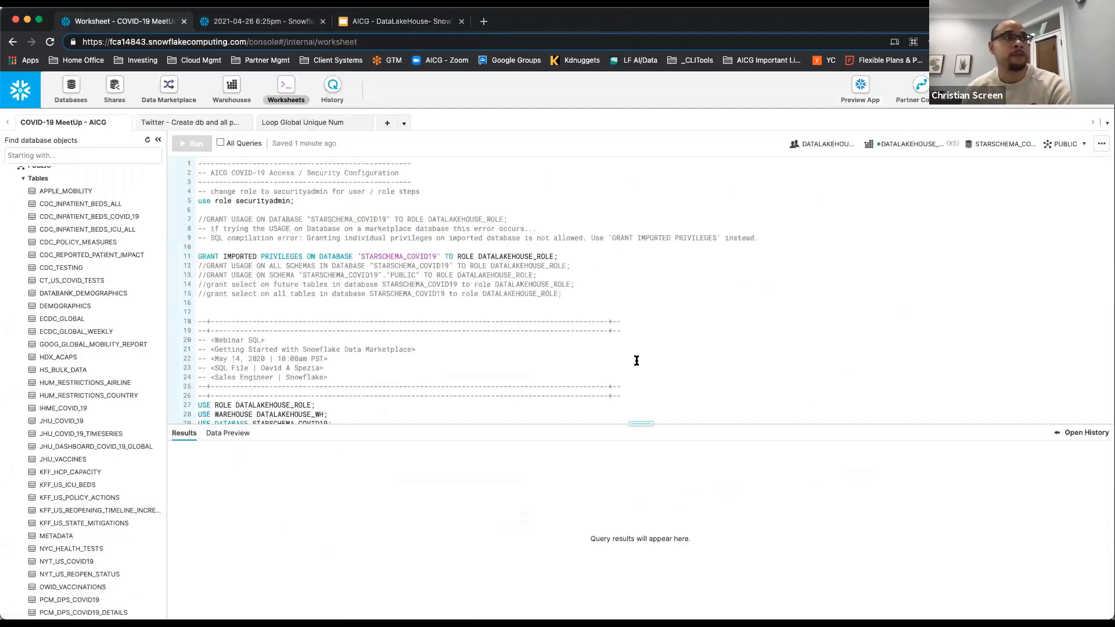
click(238, 22)
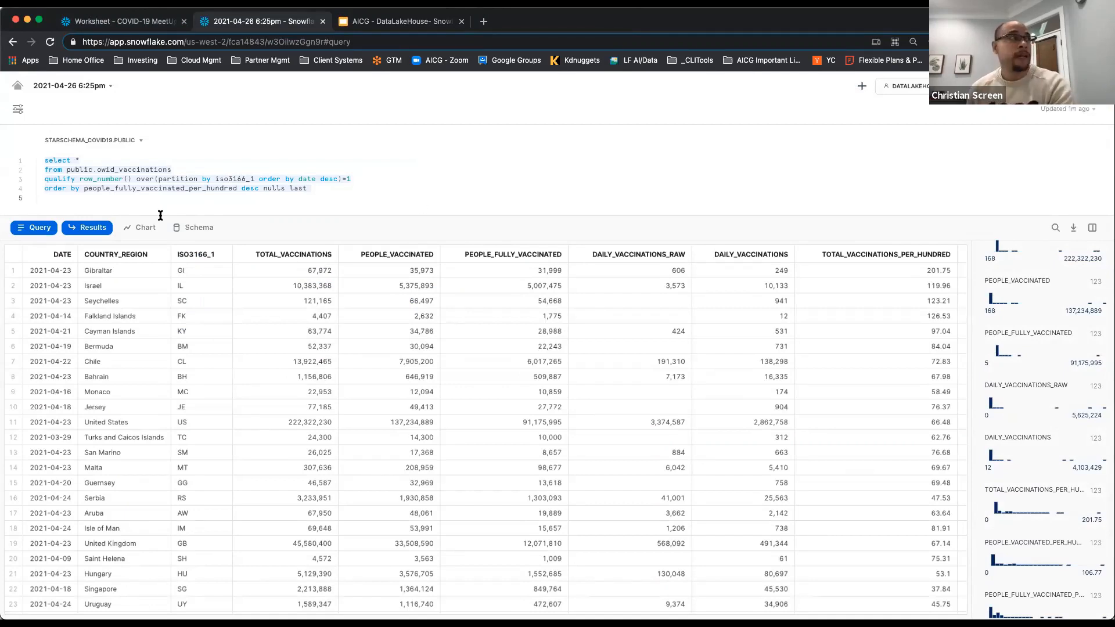
Display the vaccination query results as a chart and download the chart as a PNG image
click(130, 230)
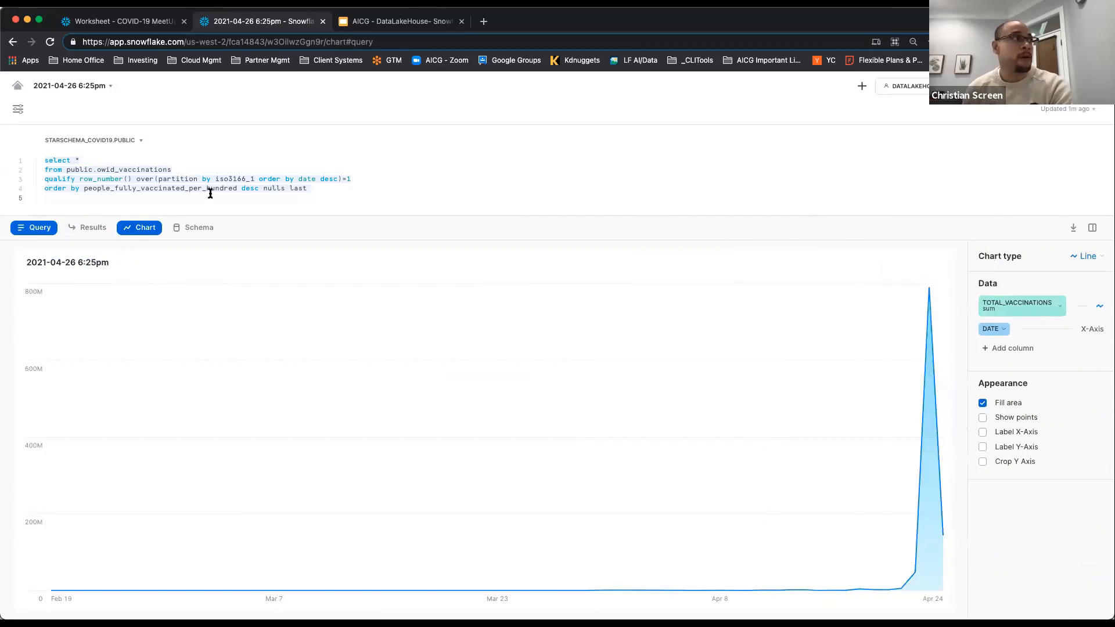
click(180, 167)
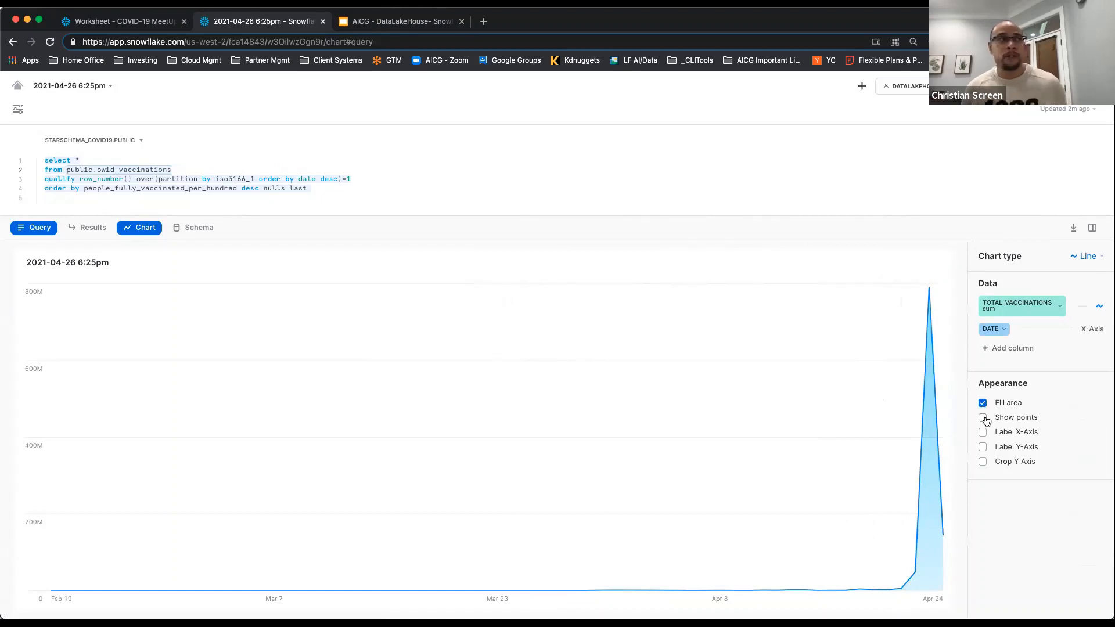
click(81, 229)
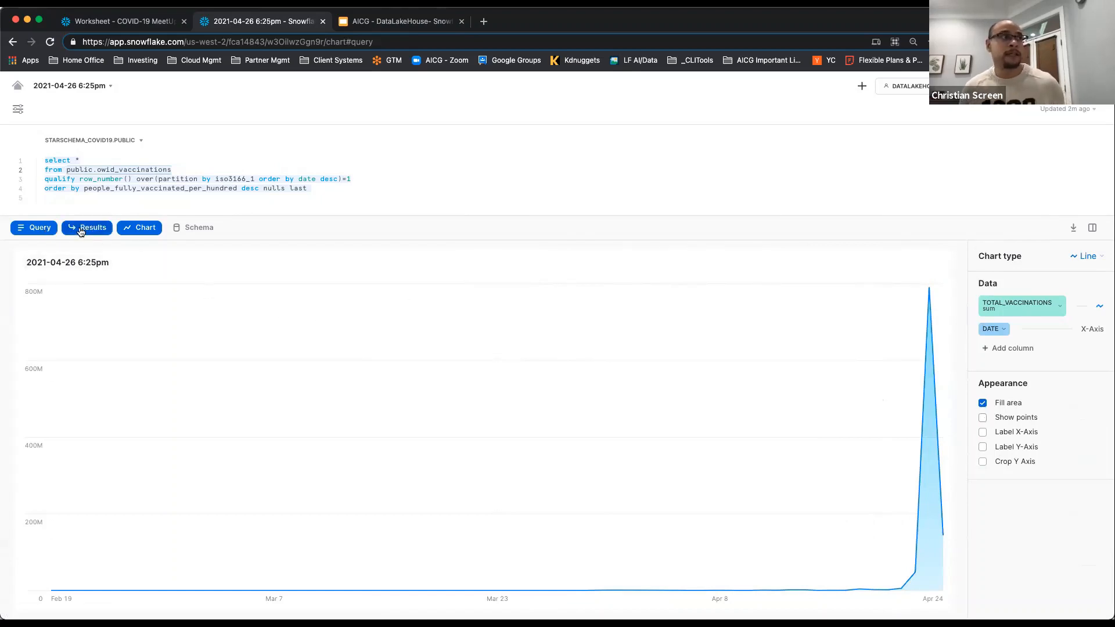
click(145, 227)
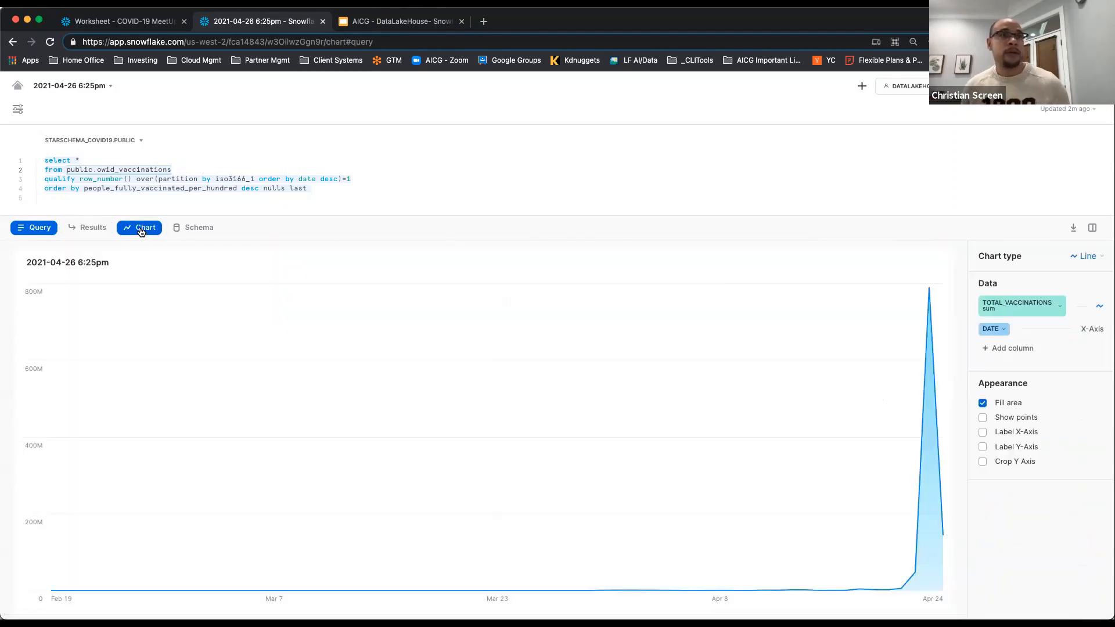
click(1074, 231)
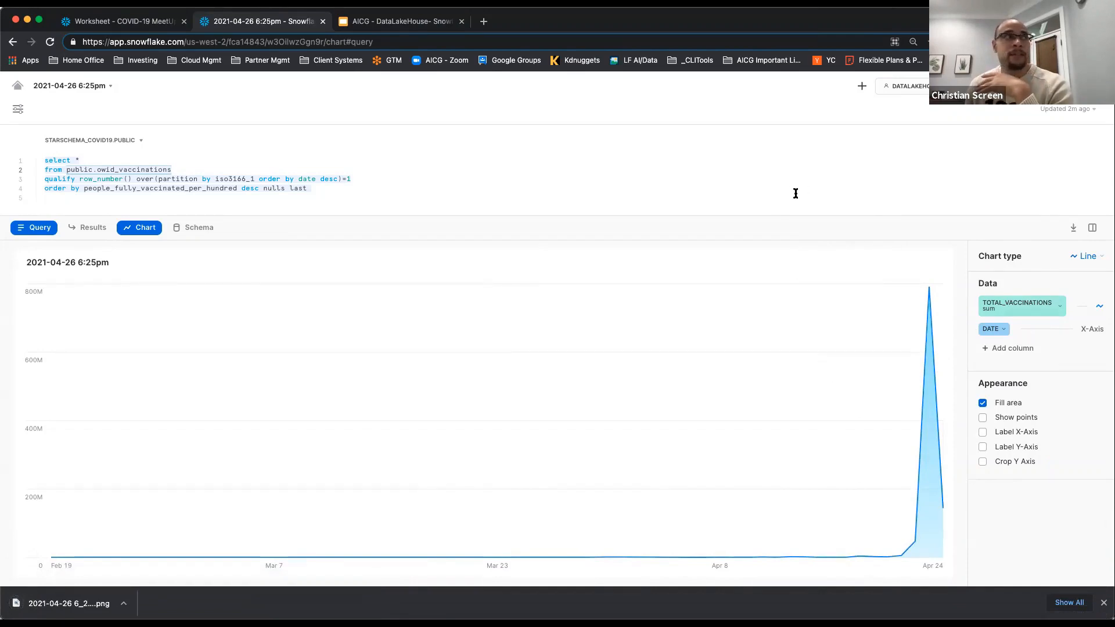
Switch to the slide deck and review the VAX by Country slides showing query viz #1 and query viz #2
drag(734, 225, 749, 311)
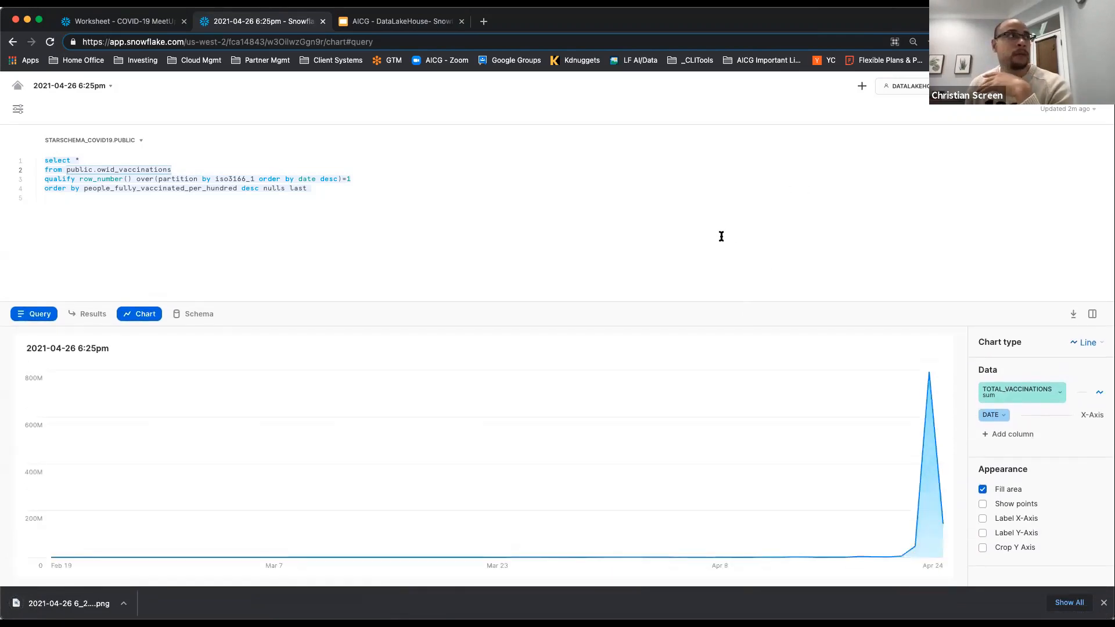
click(369, 24)
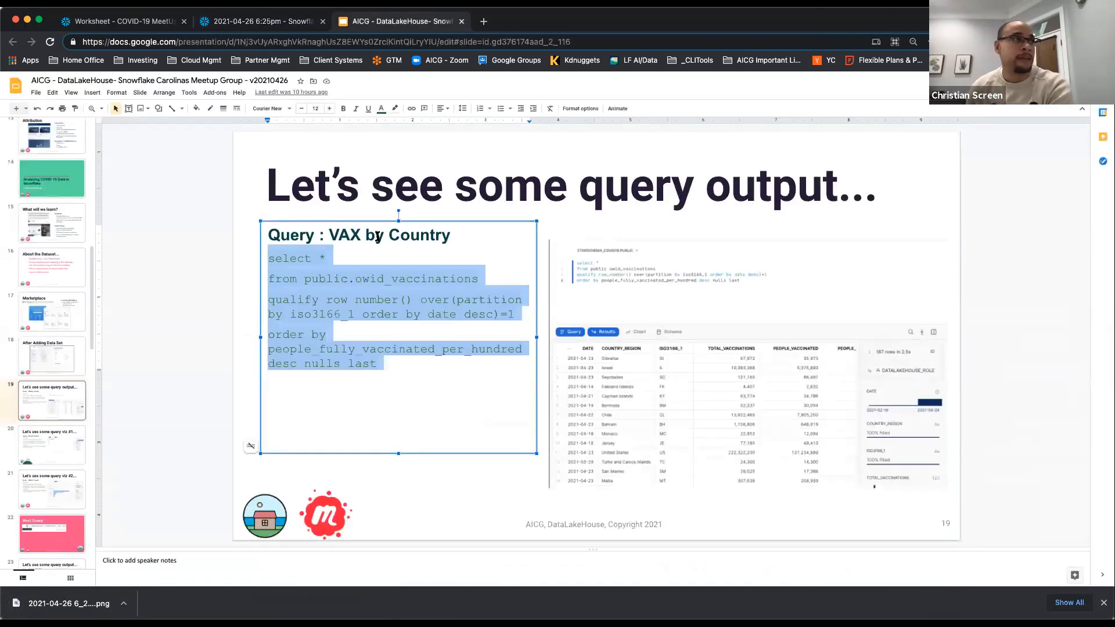
click(46, 446)
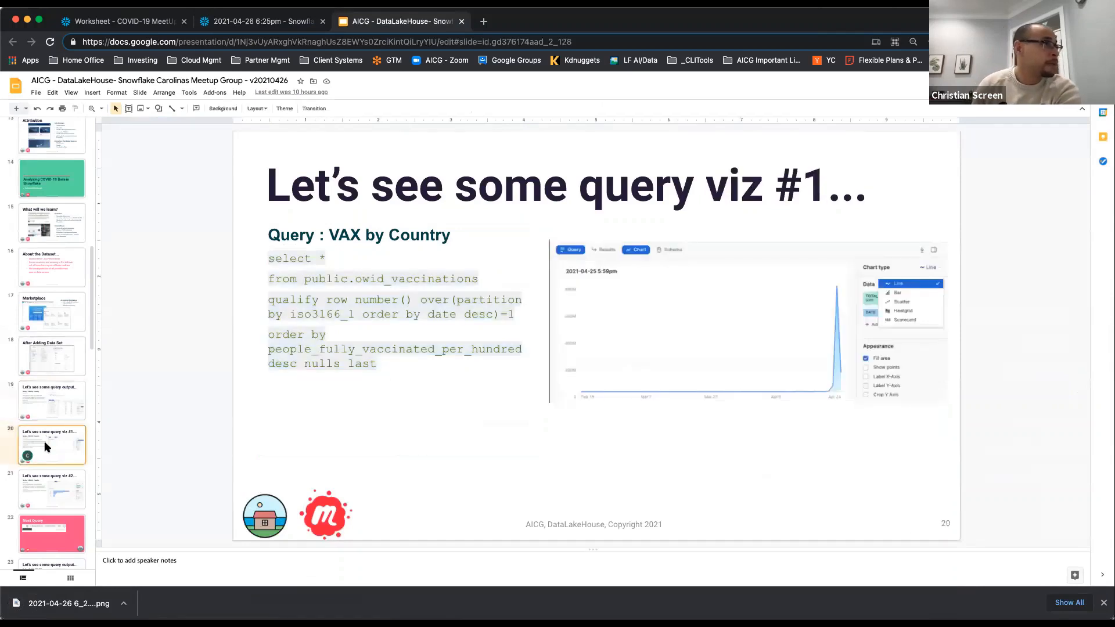
click(40, 405)
click(54, 450)
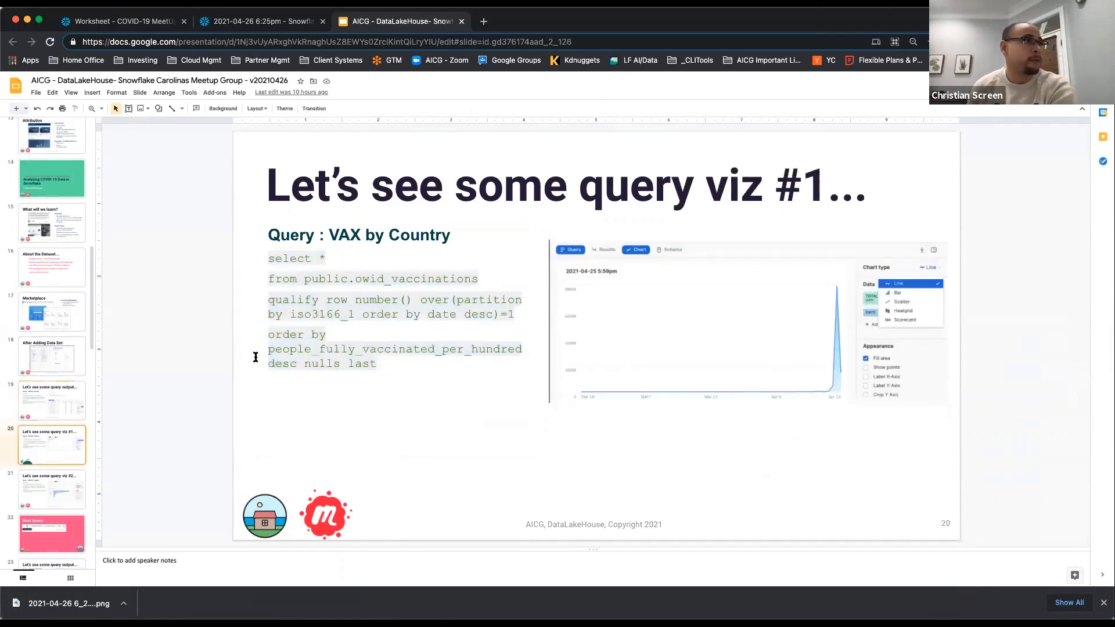
click(47, 485)
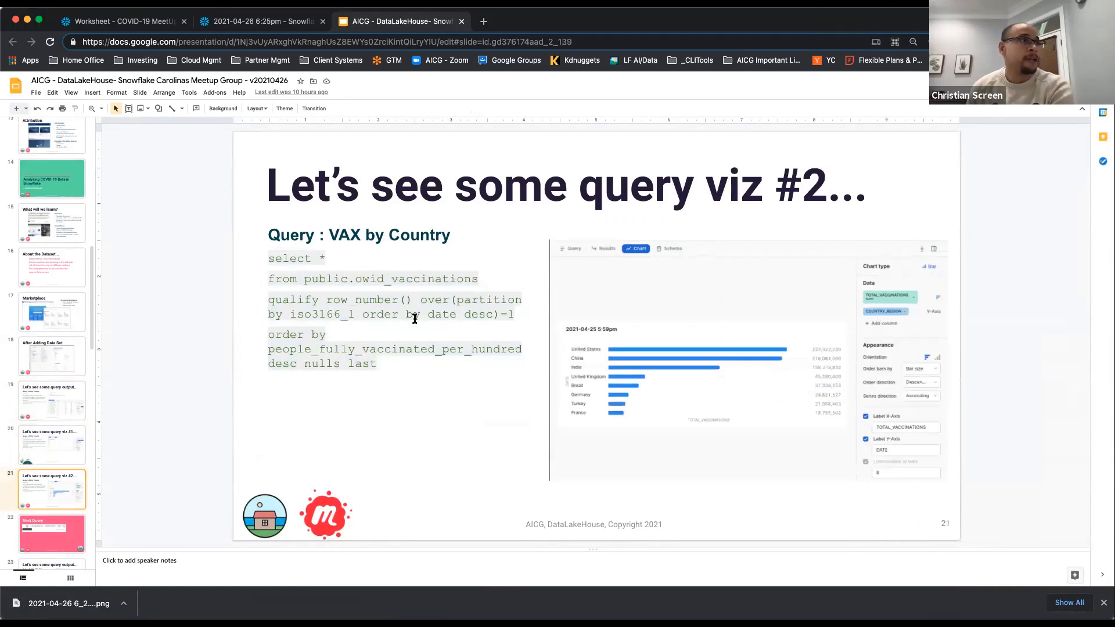
click(66, 448)
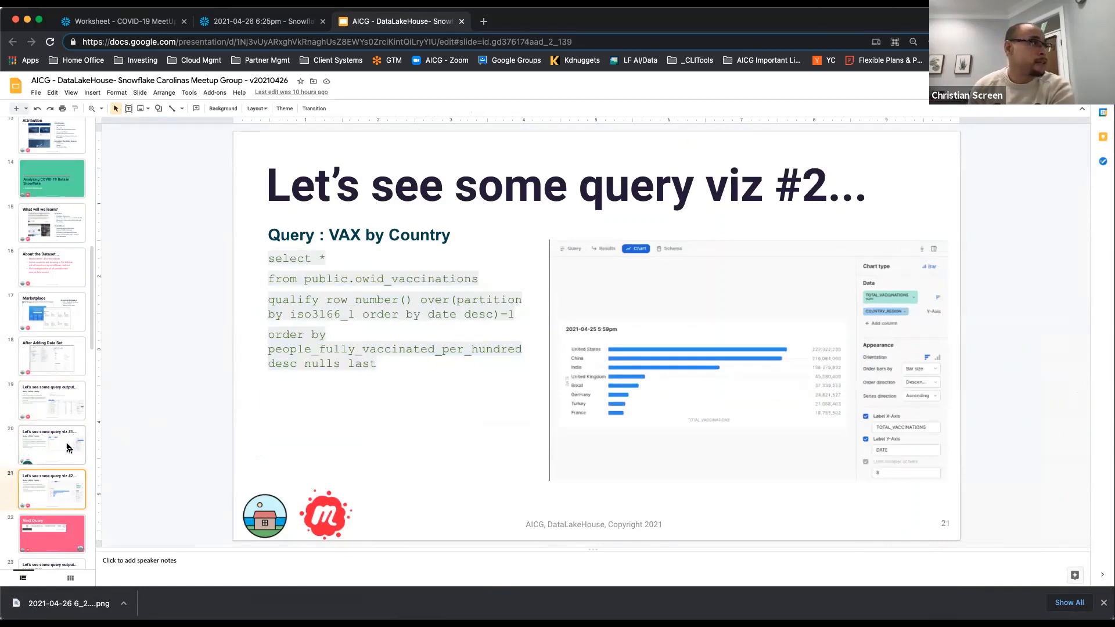
click(54, 487)
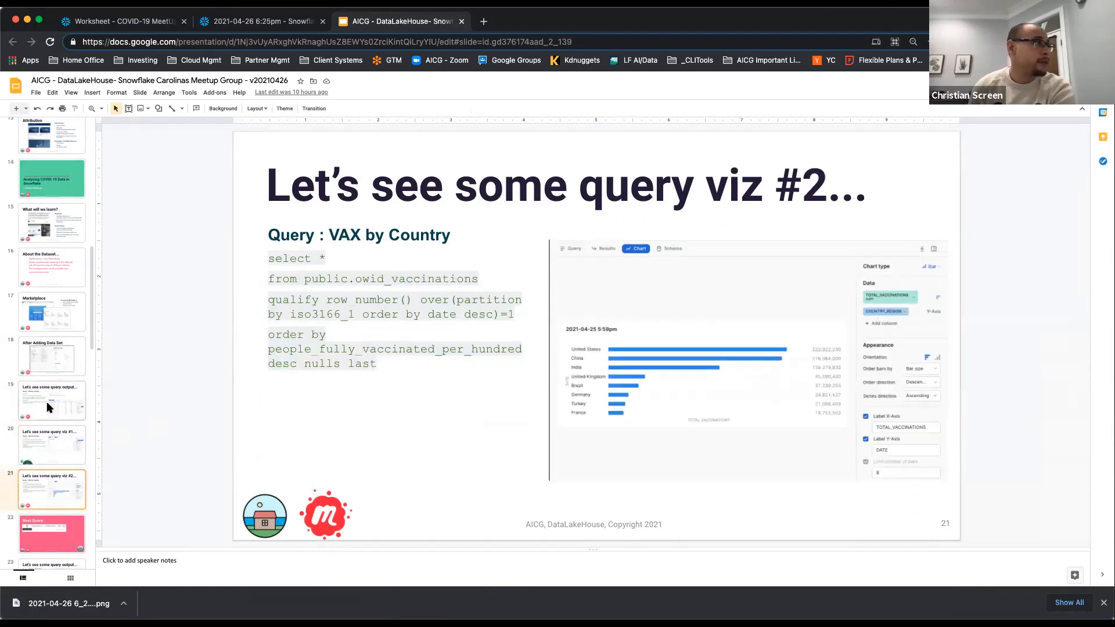
click(50, 410)
click(45, 450)
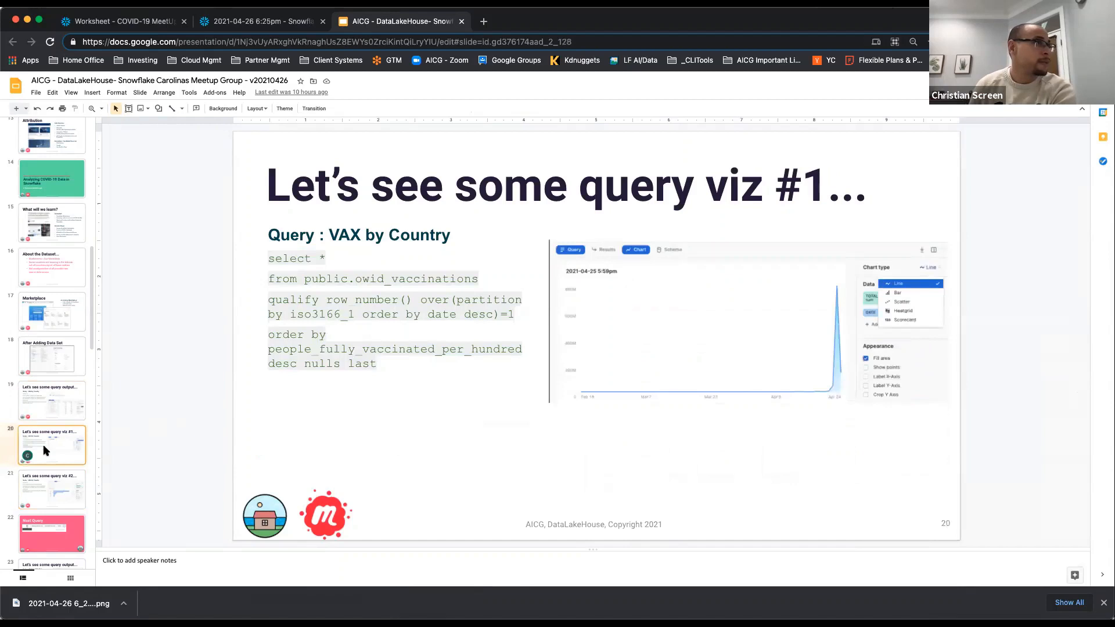
click(375, 364)
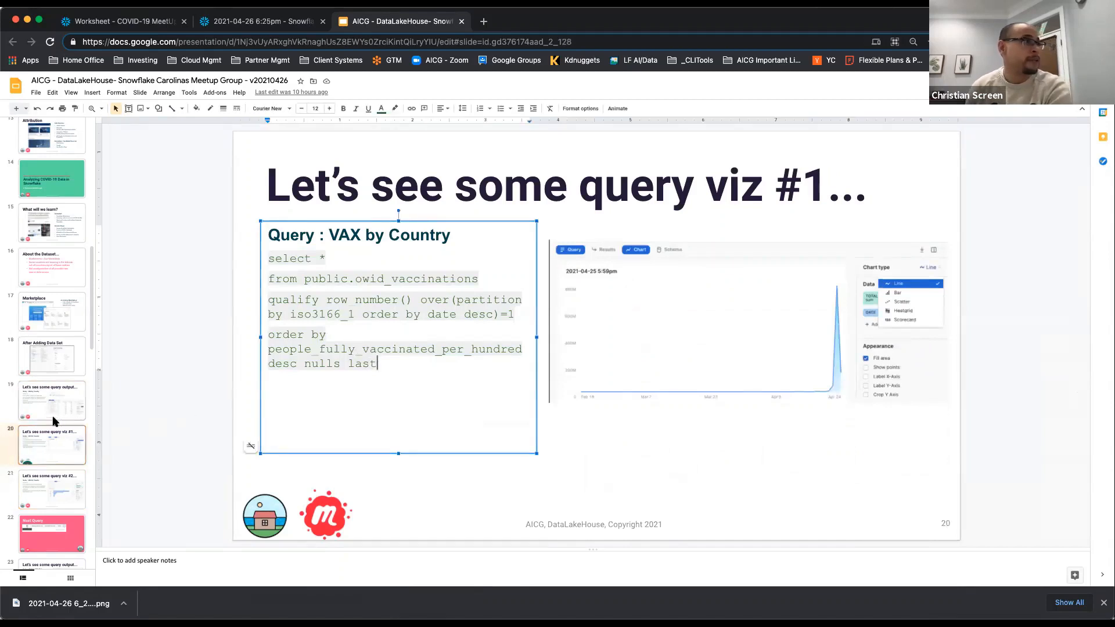
Find the US Ratio VAX / State slides and copy the full query text from the query viz #1 slide
scroll(56, 422, down, 3)
scroll(53, 406, down, 1)
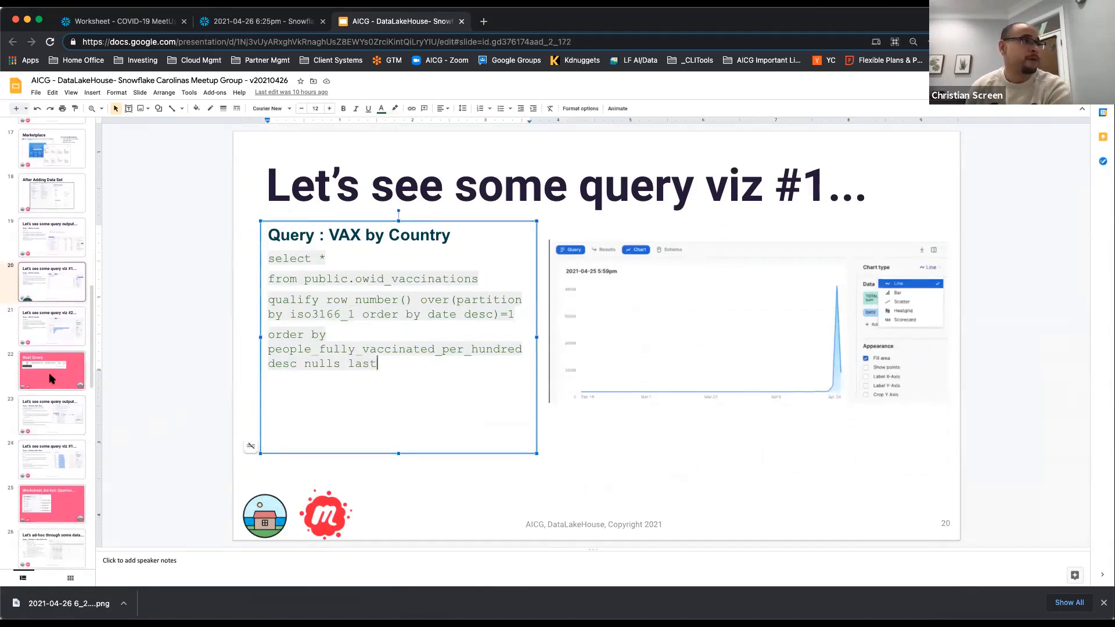
click(50, 377)
scroll(51, 384, down, 2)
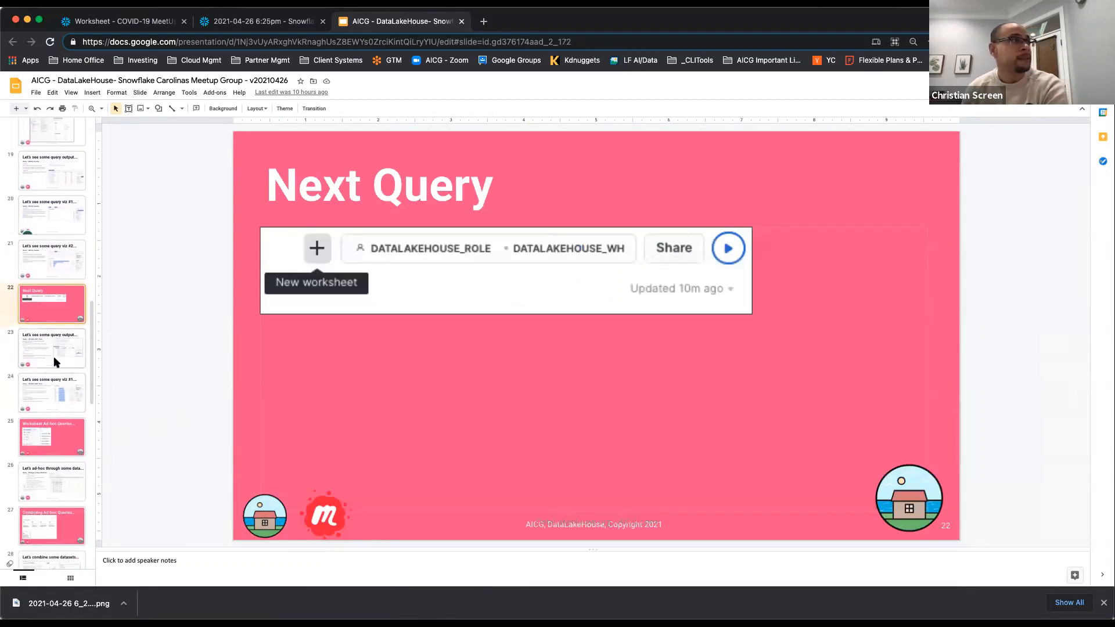
click(54, 357)
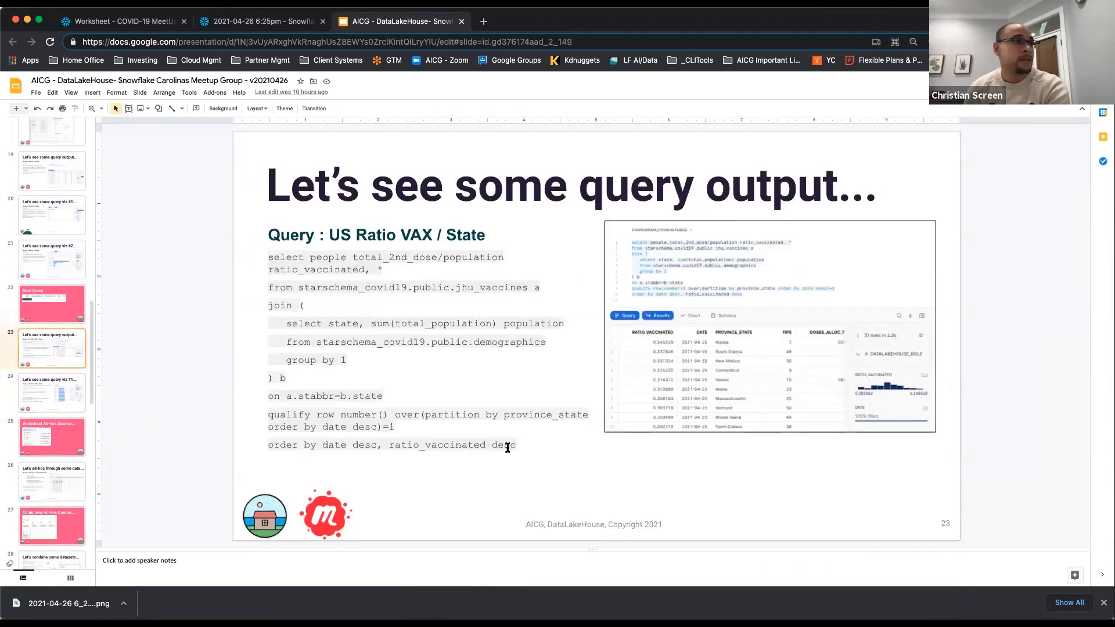
drag(516, 446, 268, 260)
scroll(301, 260, down, 1)
right_click(300, 261)
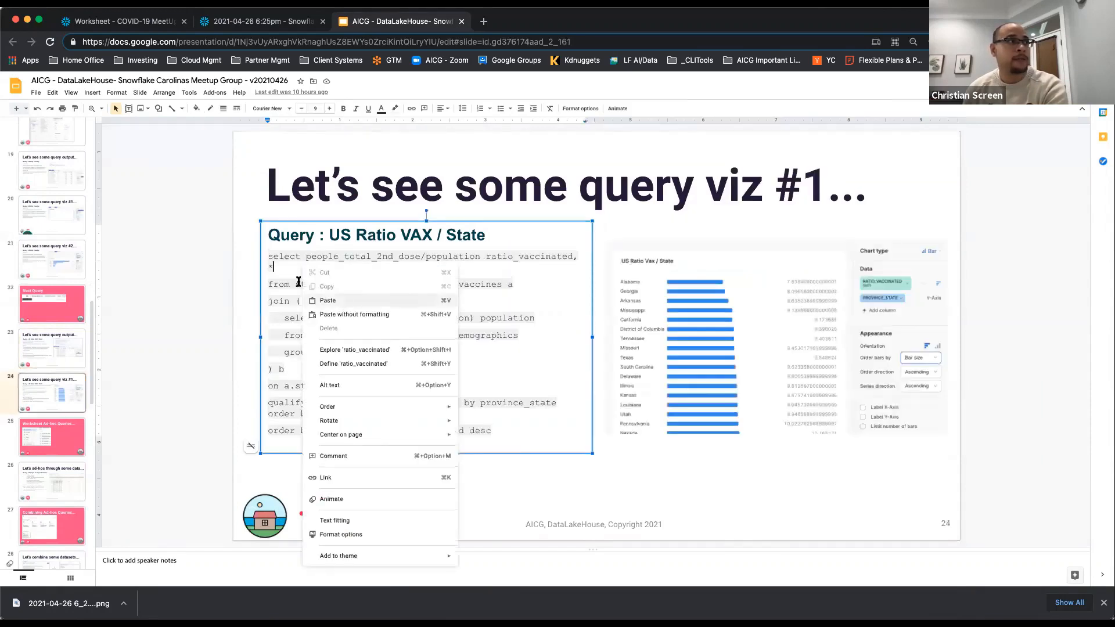
click(273, 264)
drag(268, 255, 494, 423)
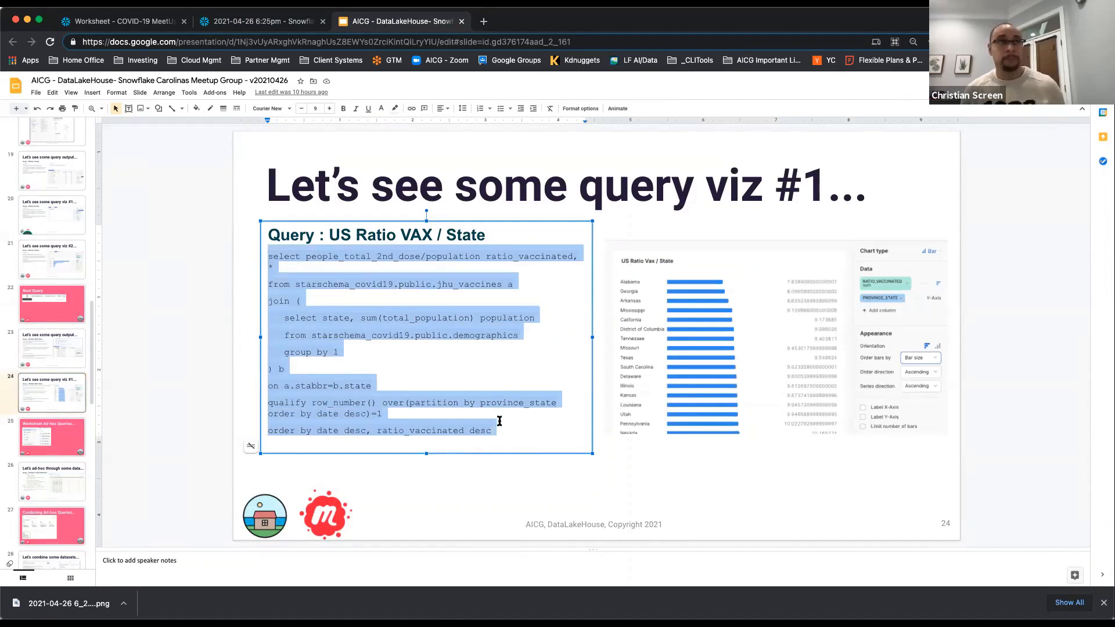
Return to the Snowflake worksheet and replace the owid_vaccinations query with the copied US Ratio VAX / State query
click(259, 22)
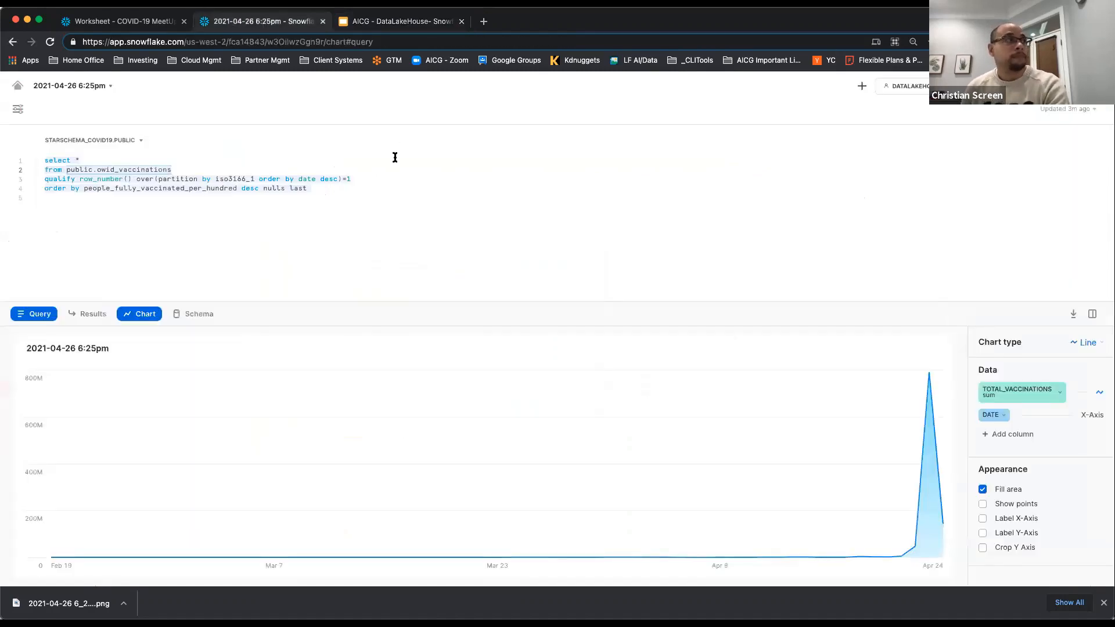
drag(114, 181, 46, 160)
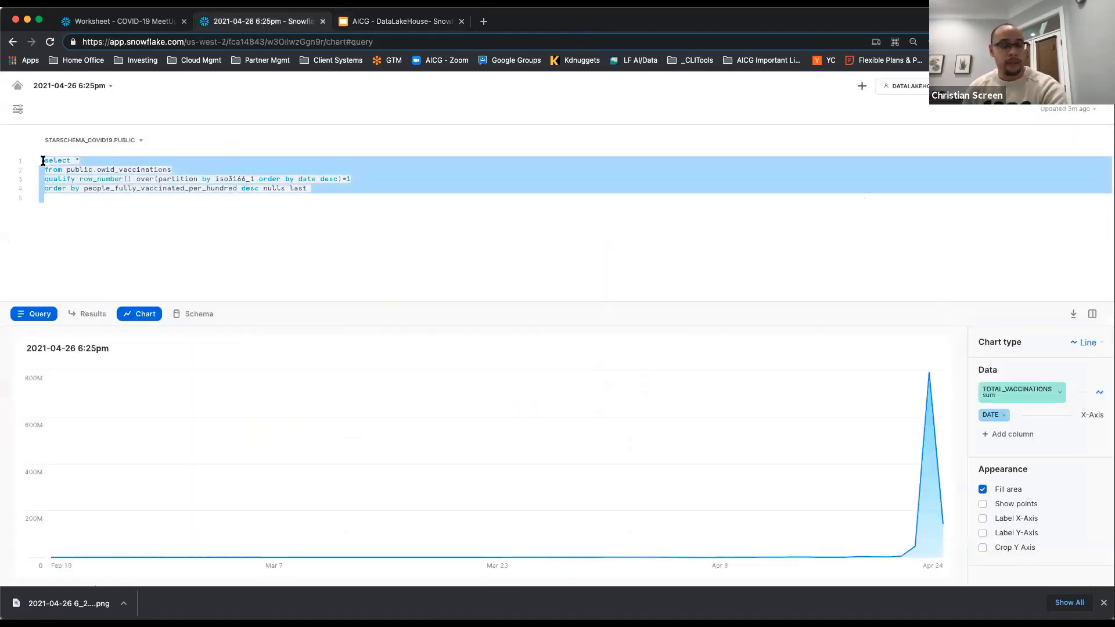
key(BackSpace)
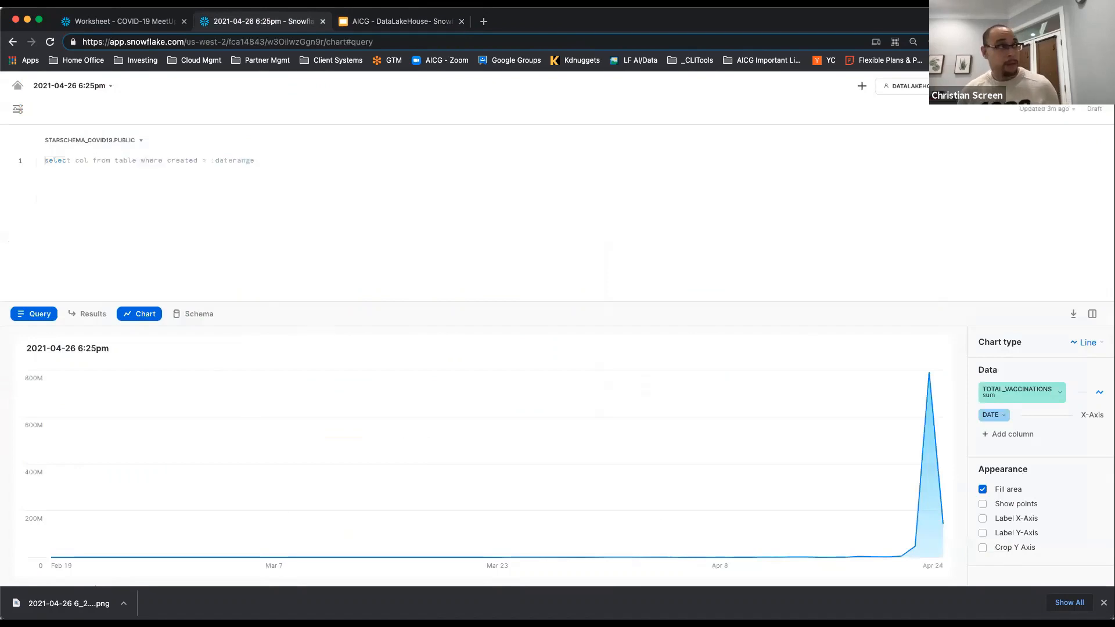
key(super+v)
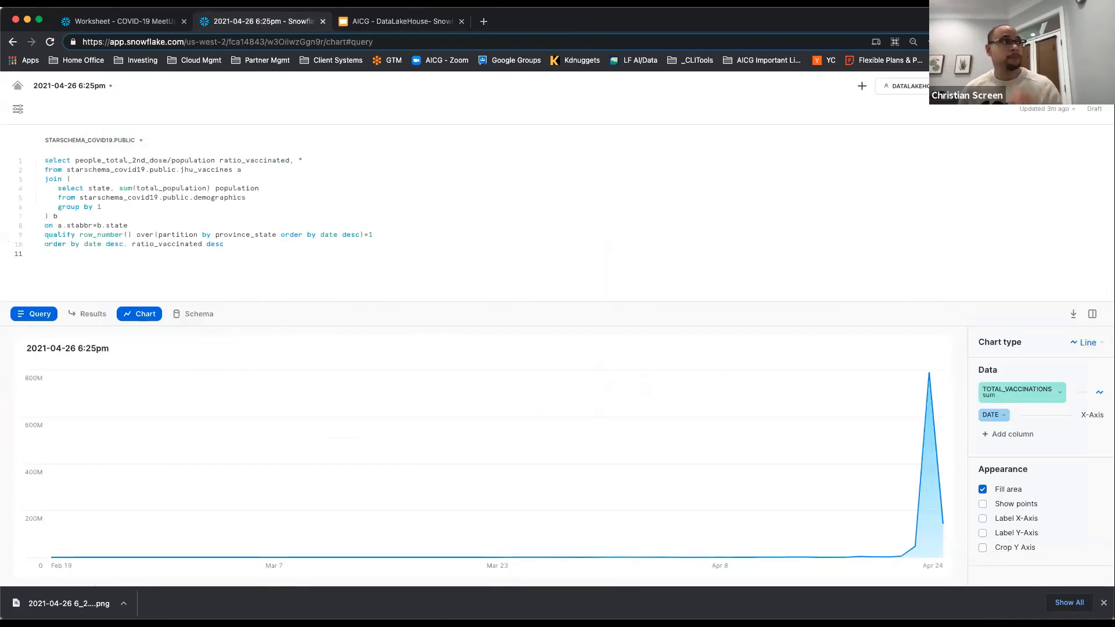
Run the state vaccination ratio query with the results table displayed, and enlarge the editor area to show the whole query
click(93, 314)
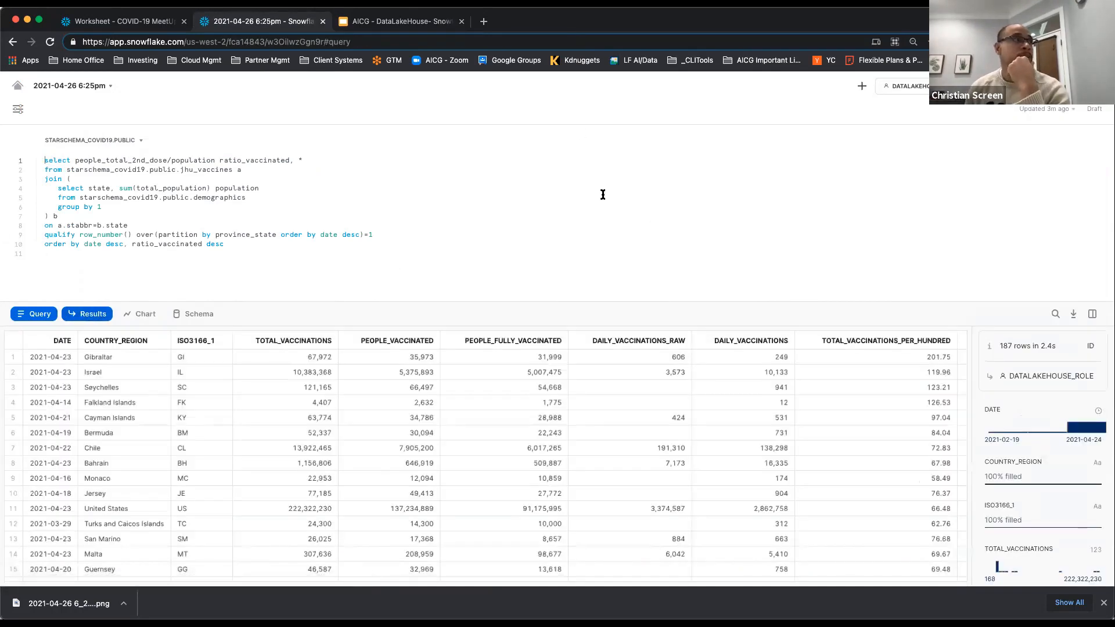
click(30, 317)
click(30, 142)
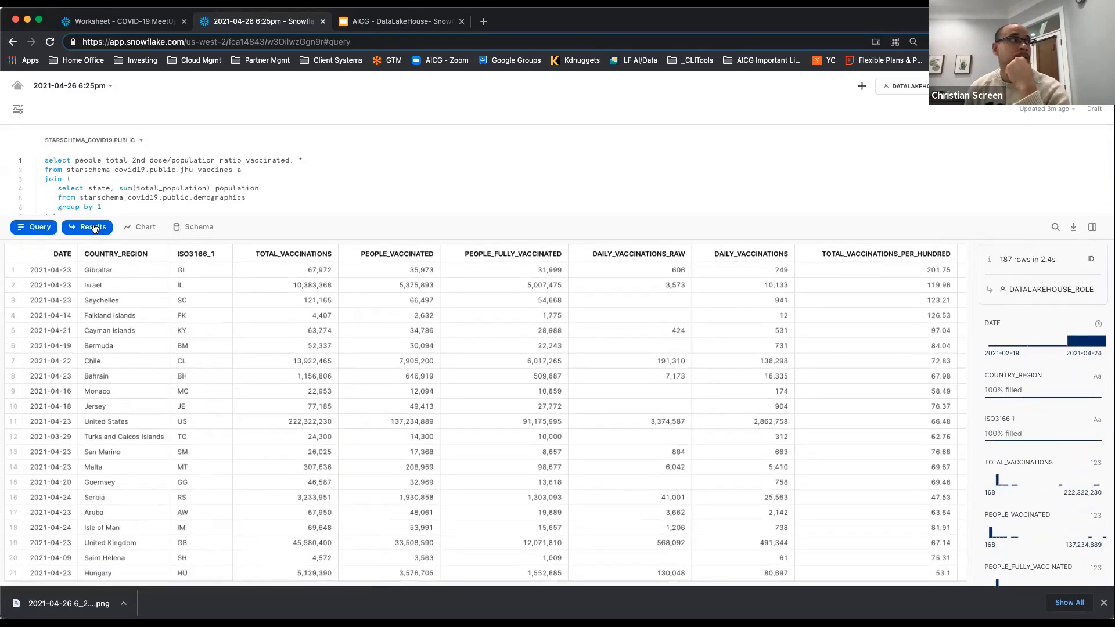
click(93, 573)
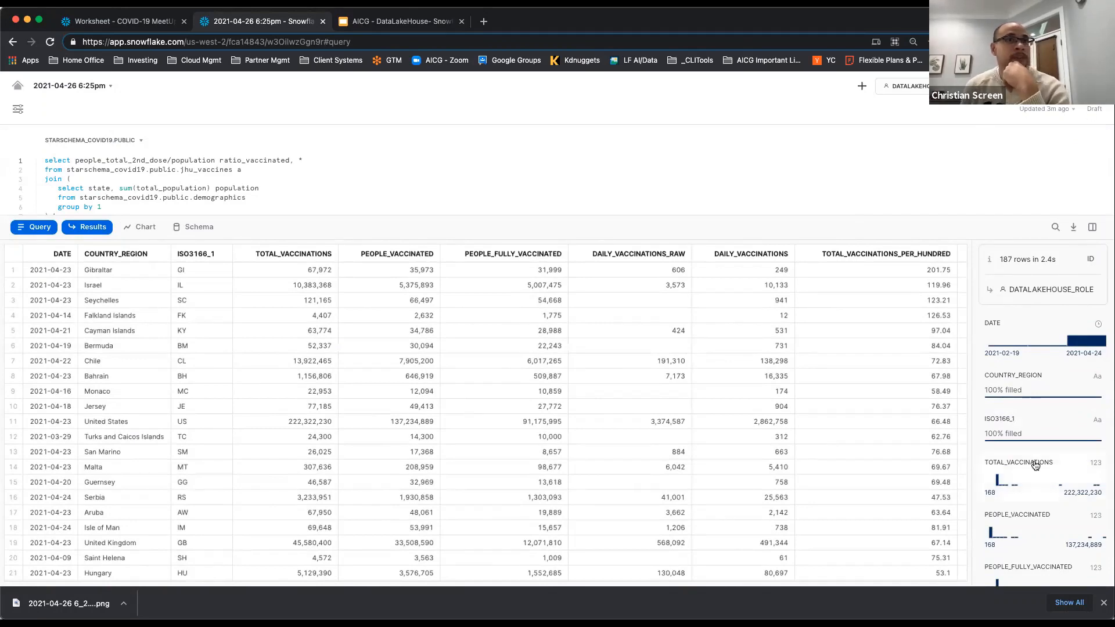
key(super+Return)
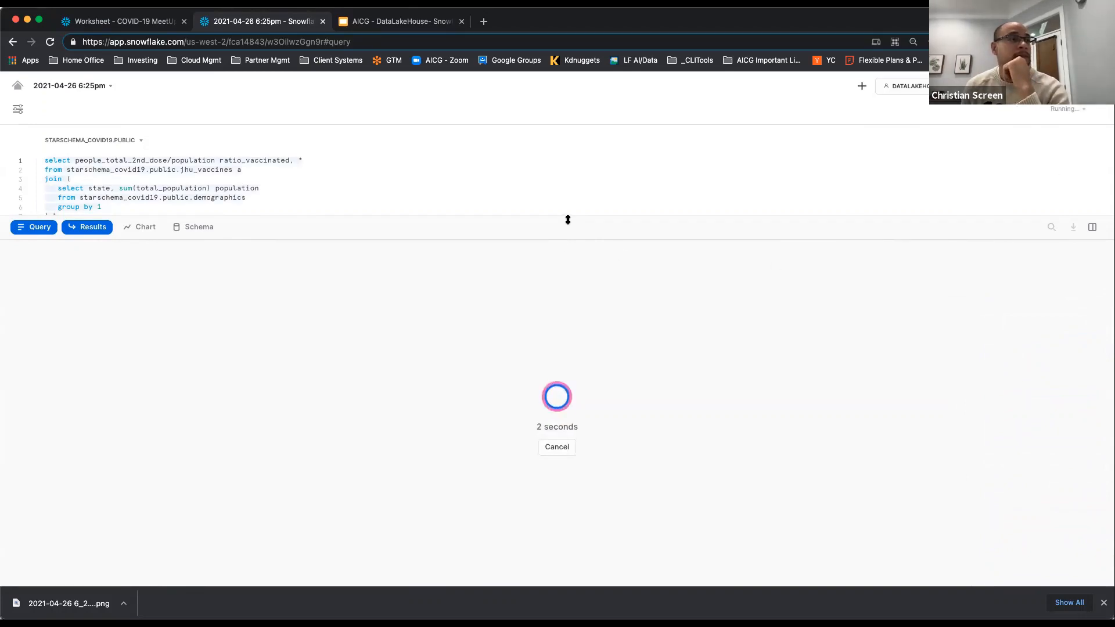
drag(568, 219, 568, 274)
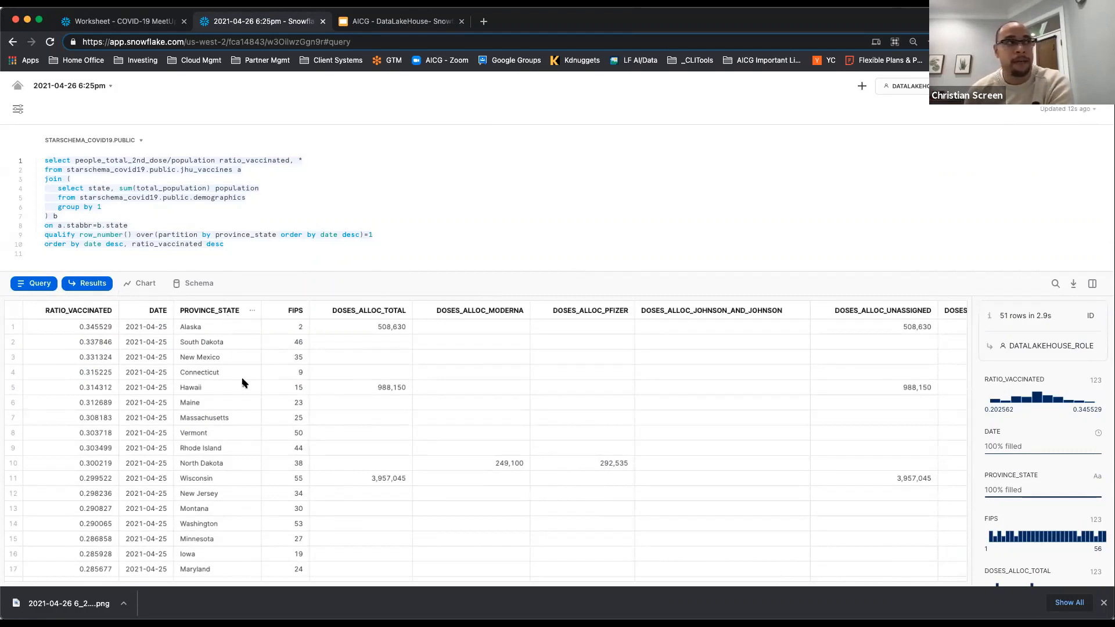
Examine the vaccination ratios by state, including Georgia's DOSES_ALLOC_MODERNA and DOSES_ALLOC_PFIZER values
scroll(243, 389, down, 10)
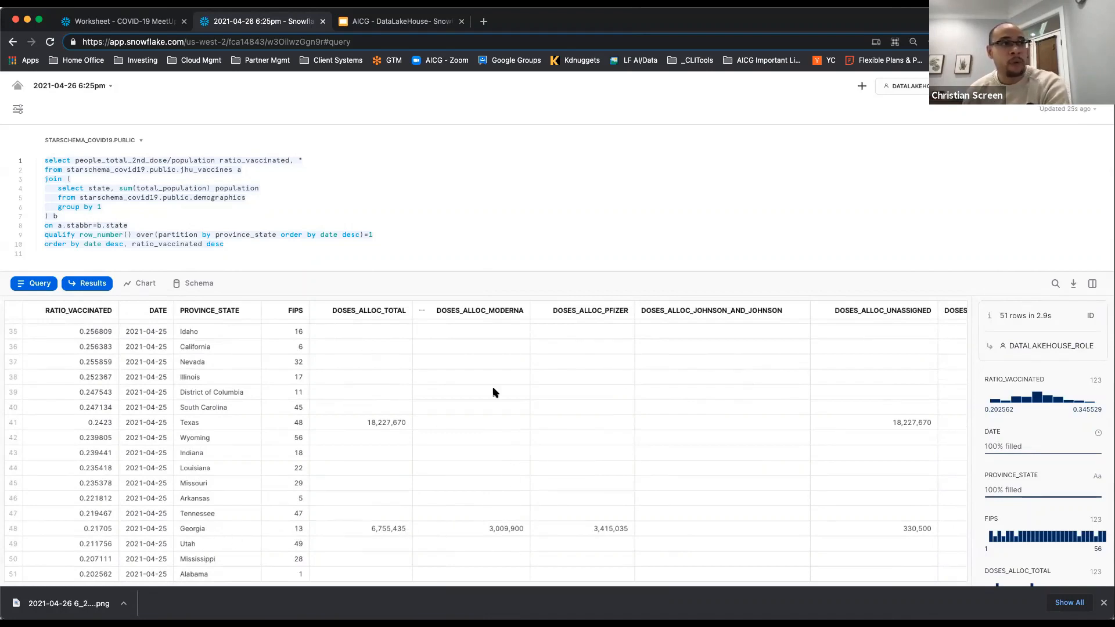
click(514, 530)
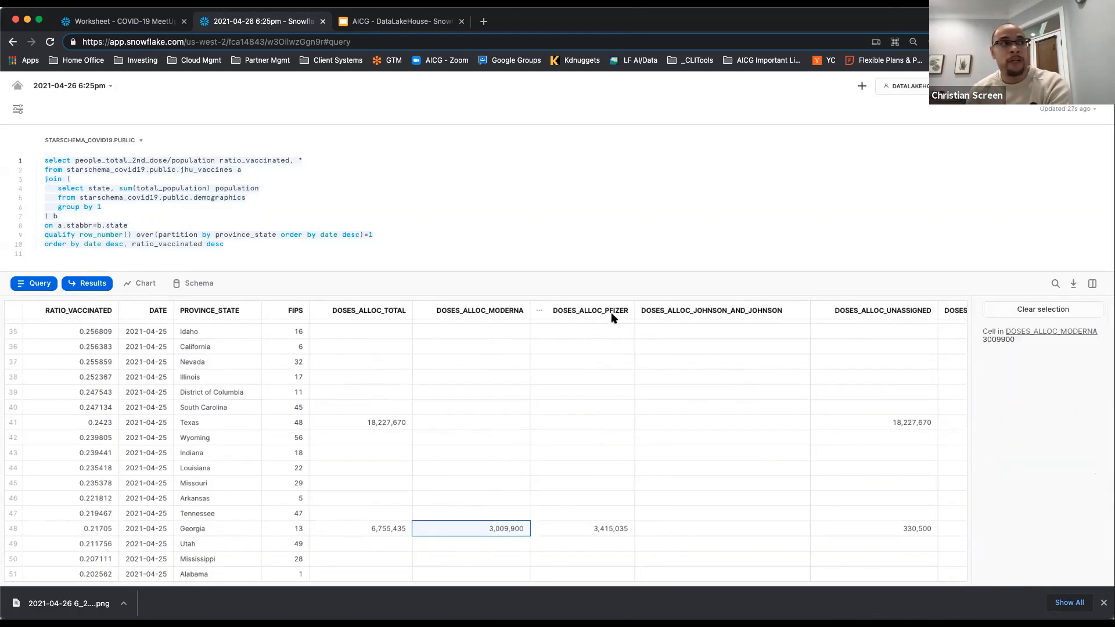
click(613, 529)
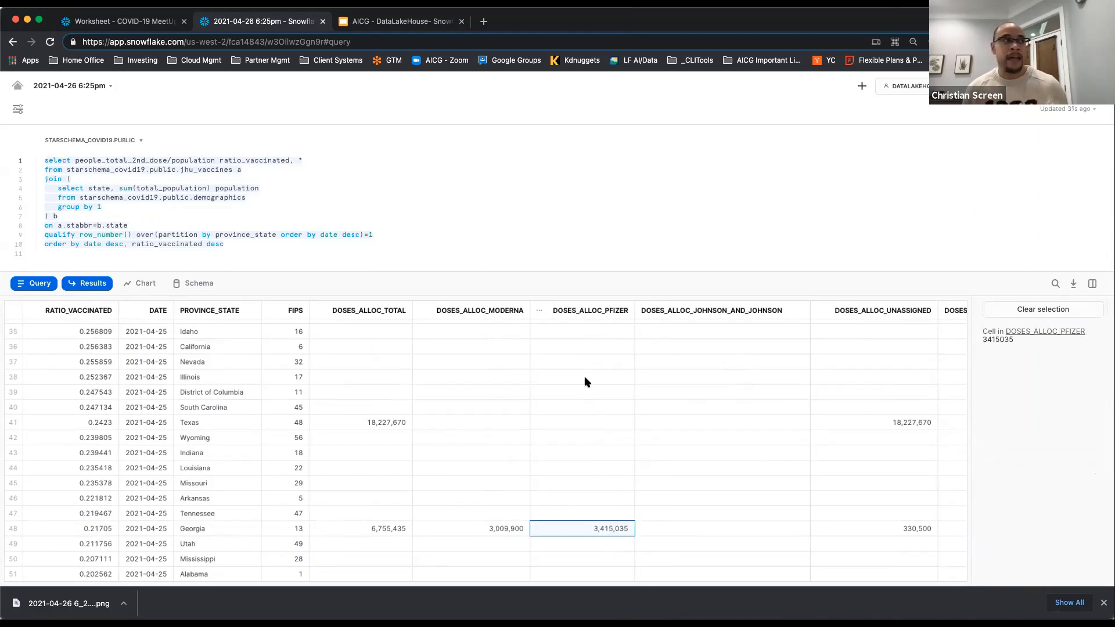
scroll(515, 421, up, 10)
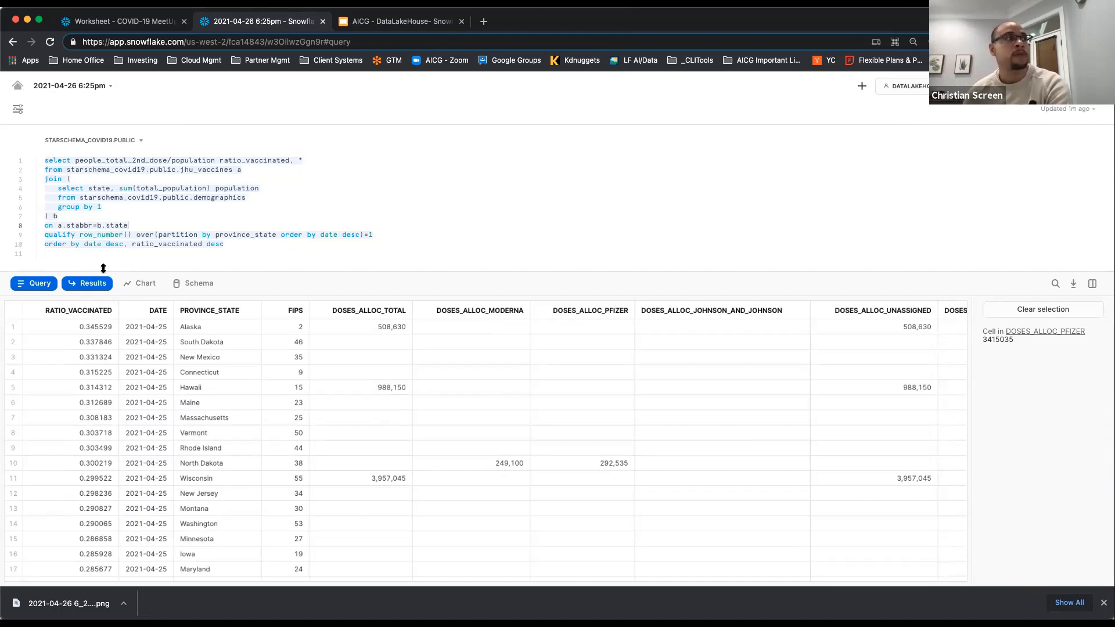
Display the state ratio results as a chart and look through the columns available for its X-axis
click(147, 285)
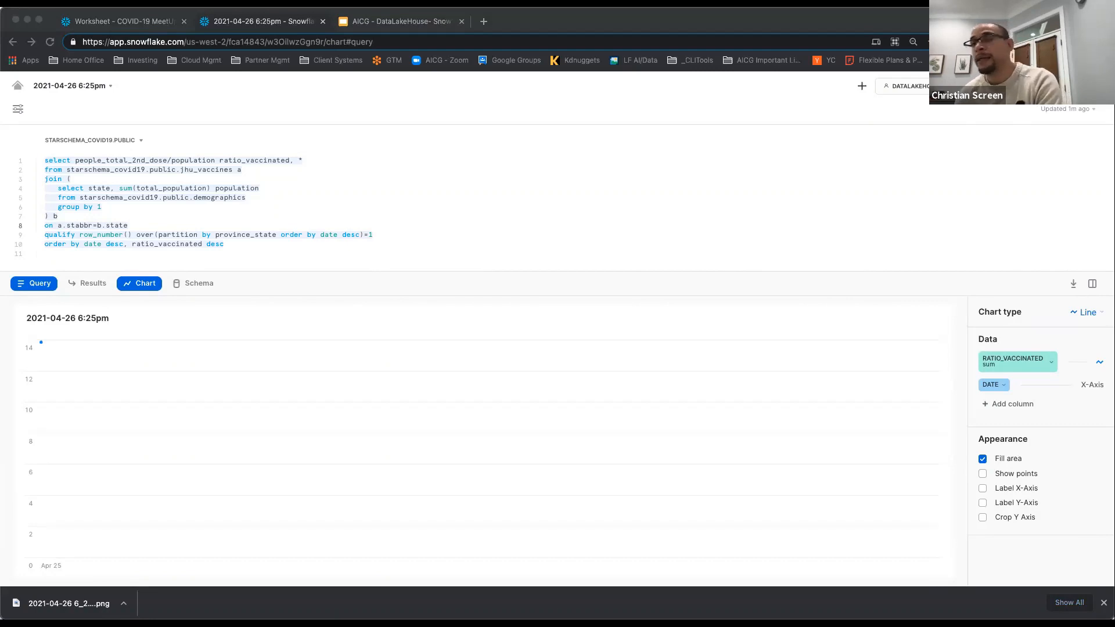
click(994, 385)
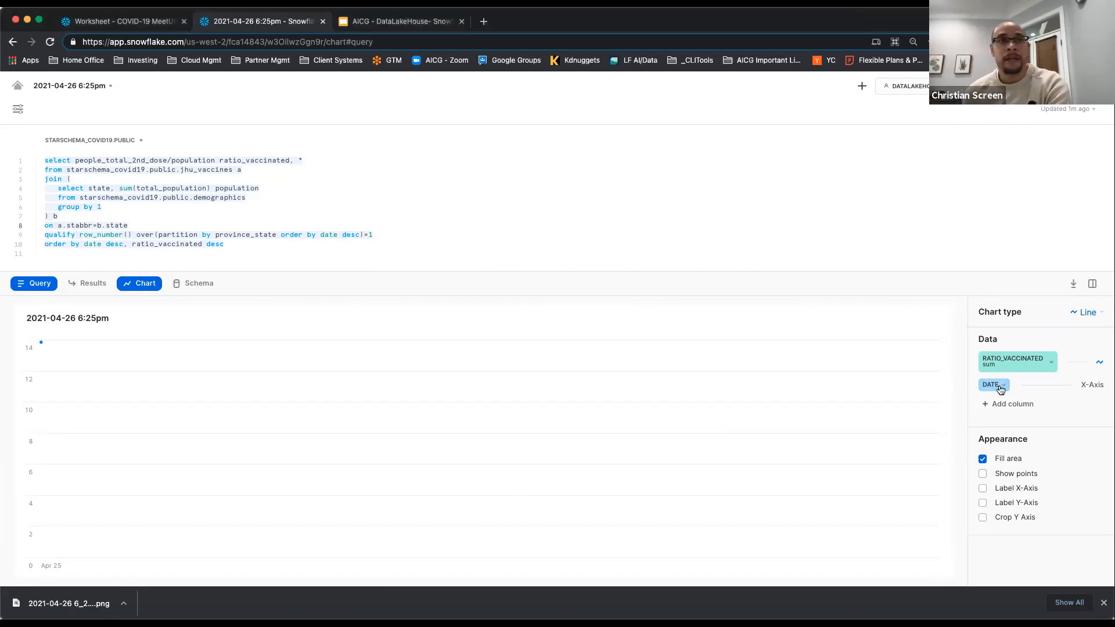
scroll(916, 323, up, 5)
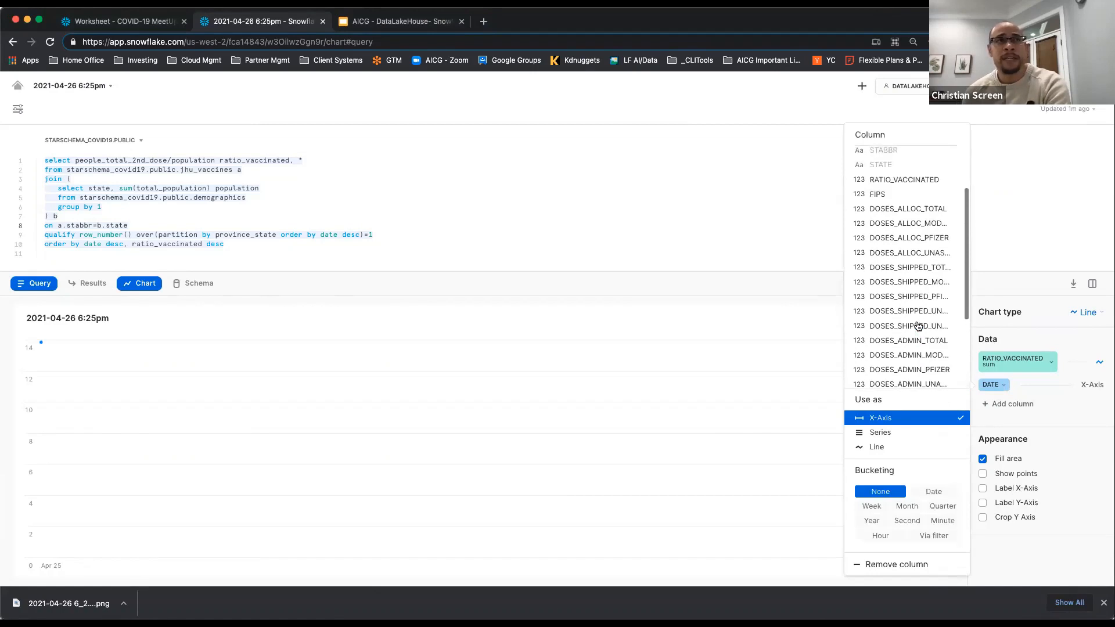
scroll(916, 325, down, 5)
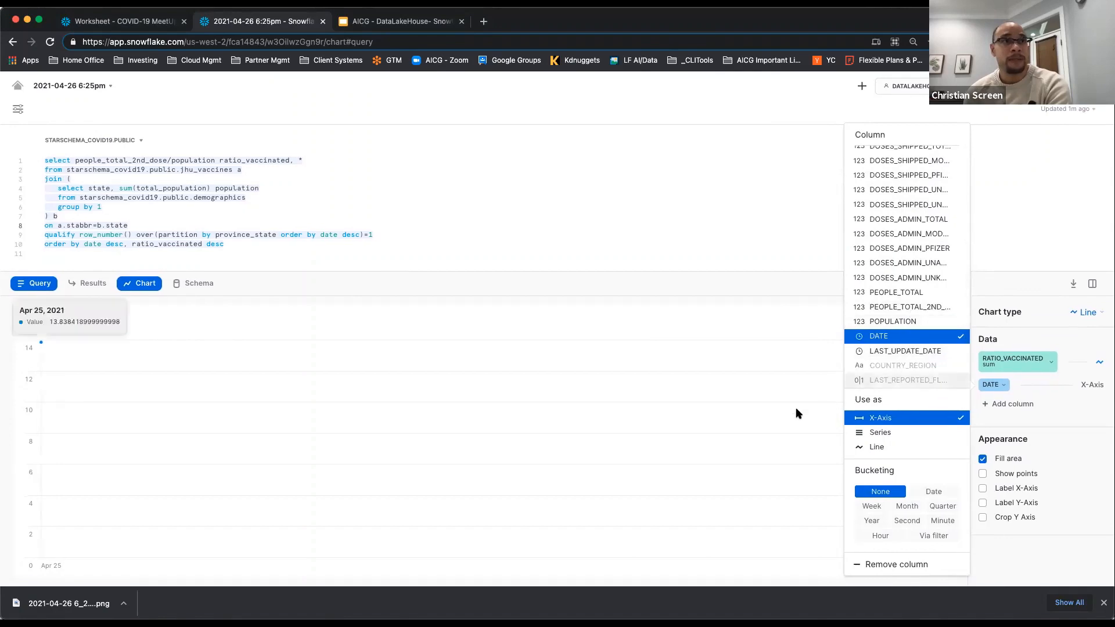
Add the COUNTRY_REGION column to the vaccination ratio chart as a series
click(1011, 404)
click(1012, 404)
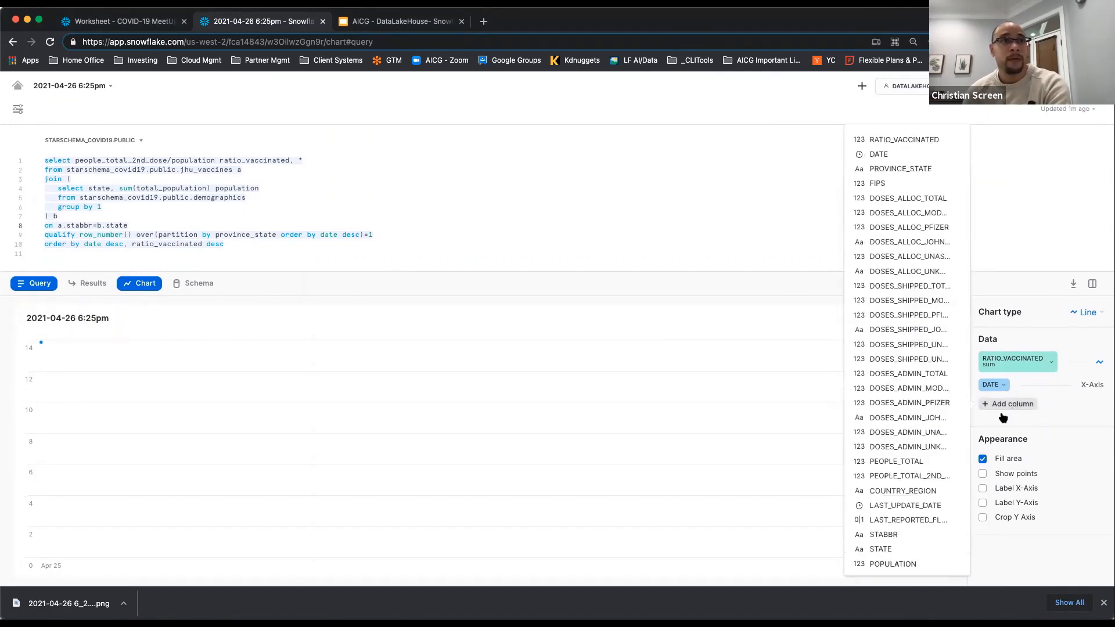
click(902, 493)
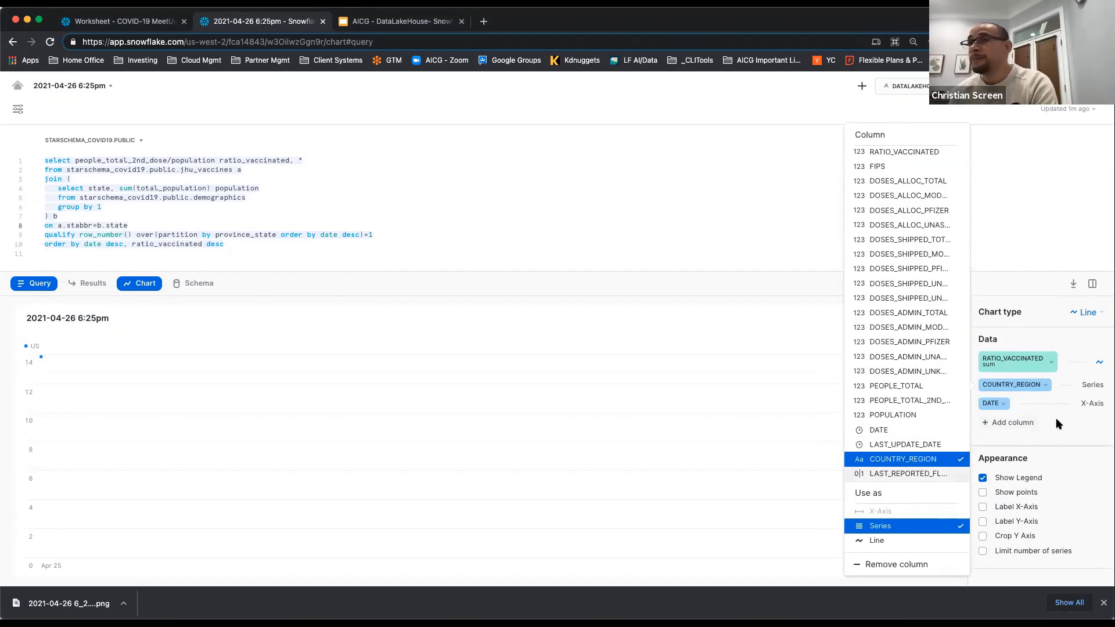
click(1091, 387)
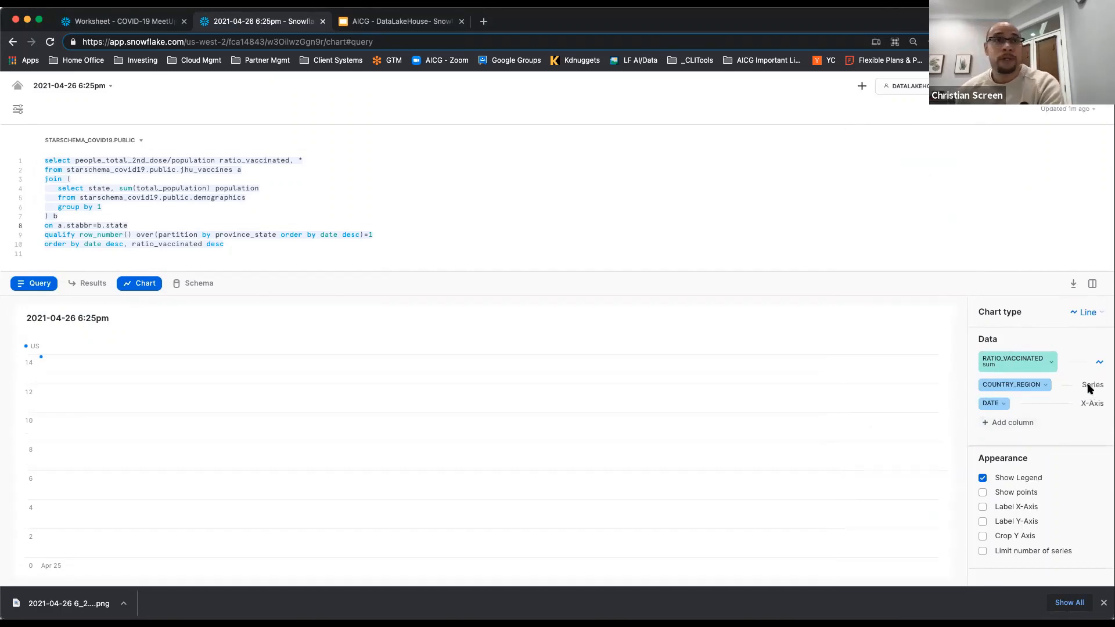
click(1043, 388)
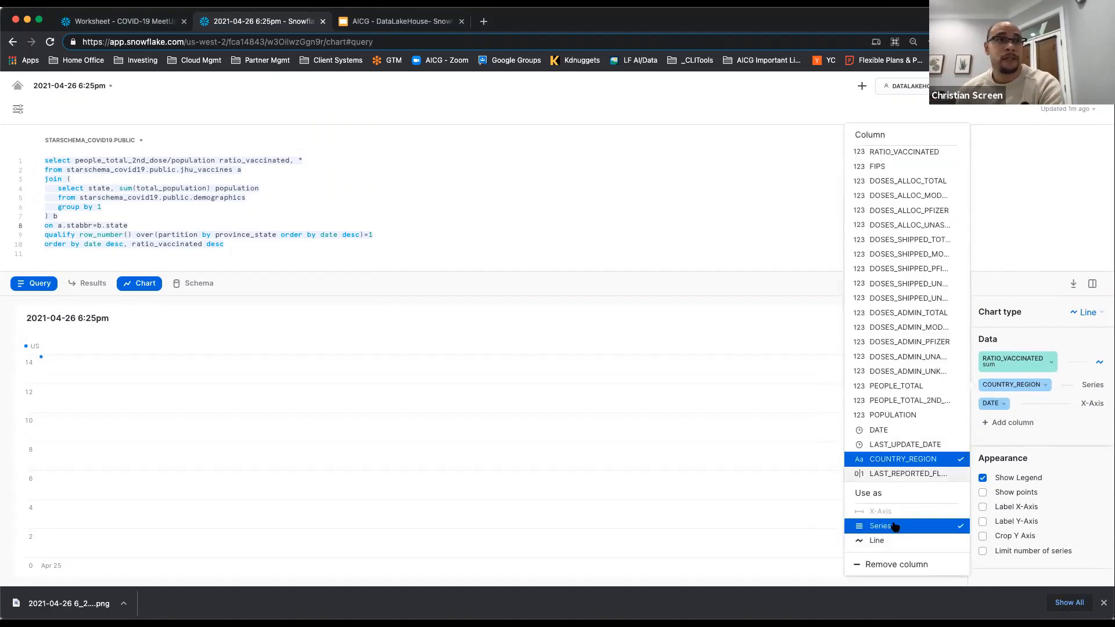
click(1062, 407)
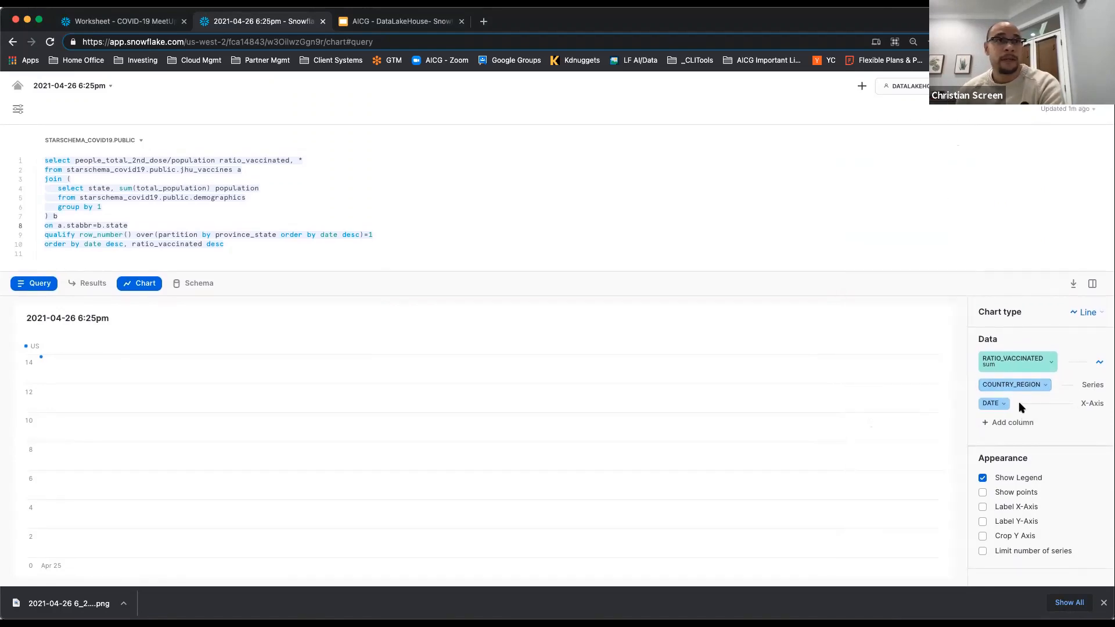
Remove the DATE column from the chart's X-axis and change the chart type to Bar
click(1005, 405)
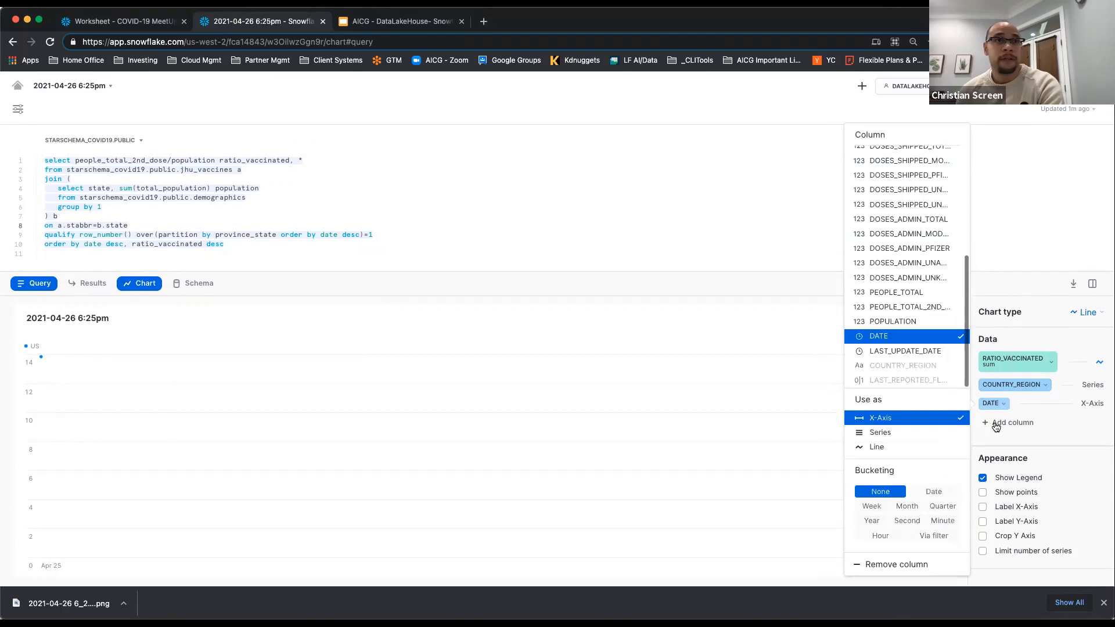
click(888, 566)
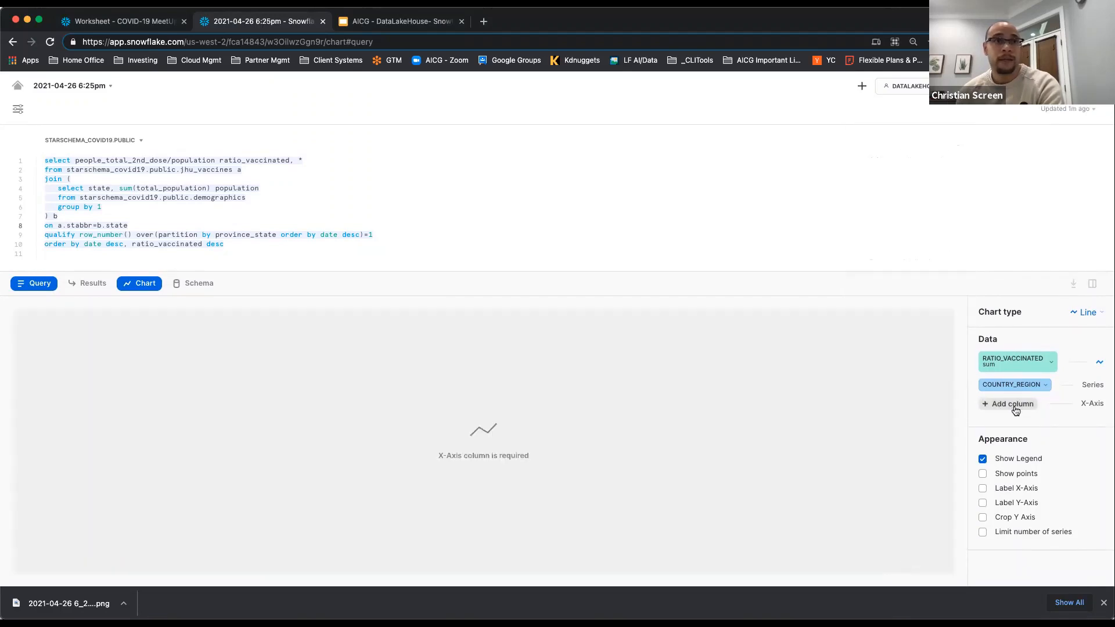
click(1084, 320)
click(1057, 356)
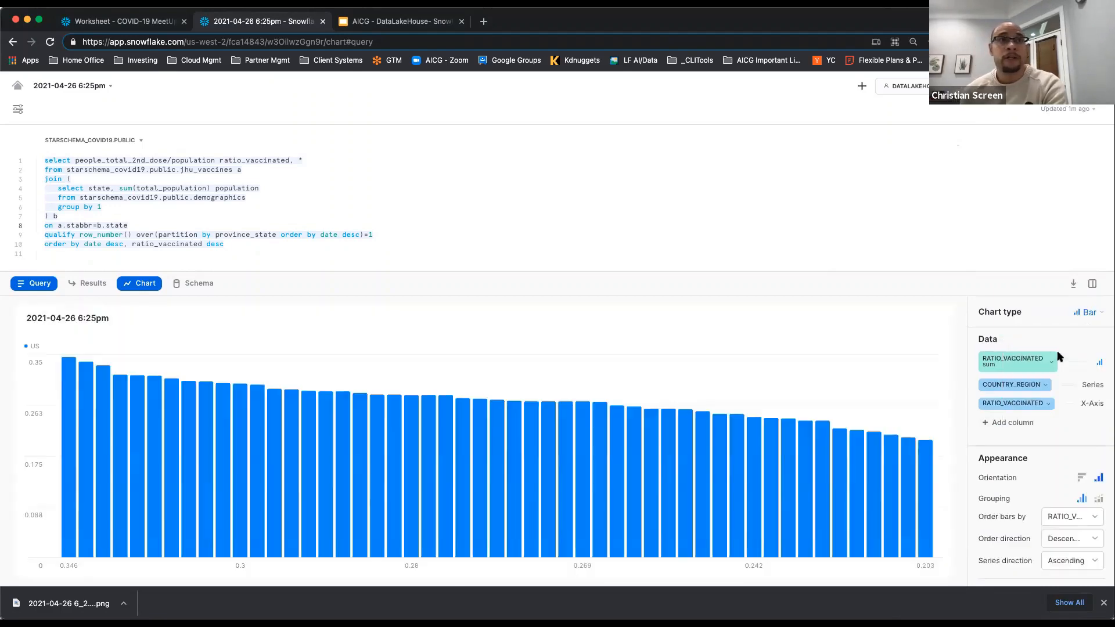
Remove RATIO_VACCINATED from the X-axis, leaving COUNTRY_REGION as the axis, and orient the bars horizontally
click(1036, 386)
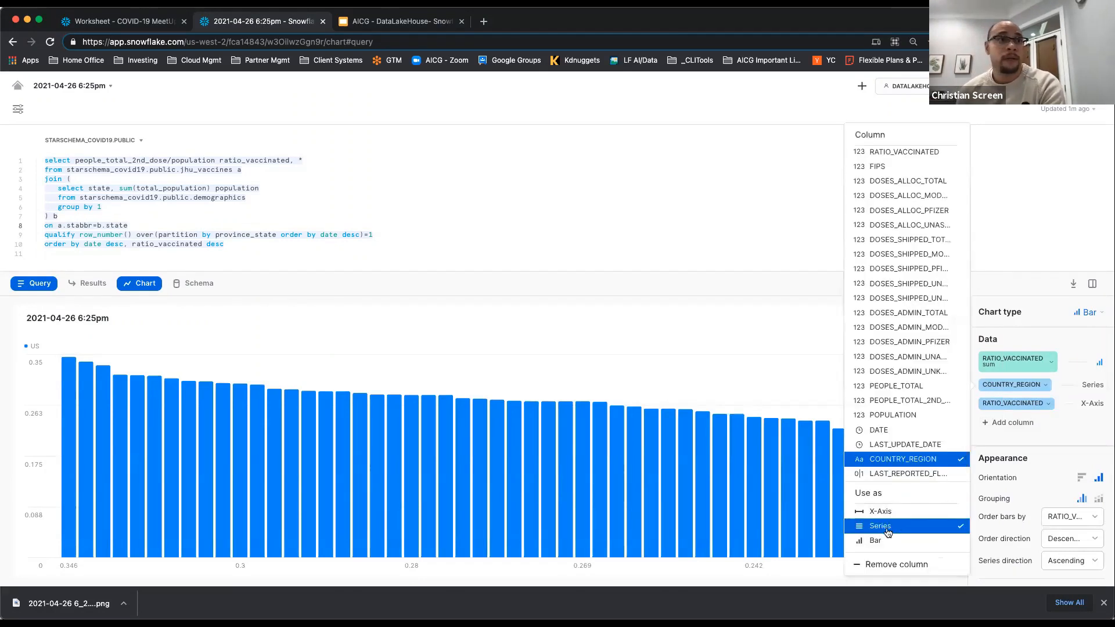
click(1047, 406)
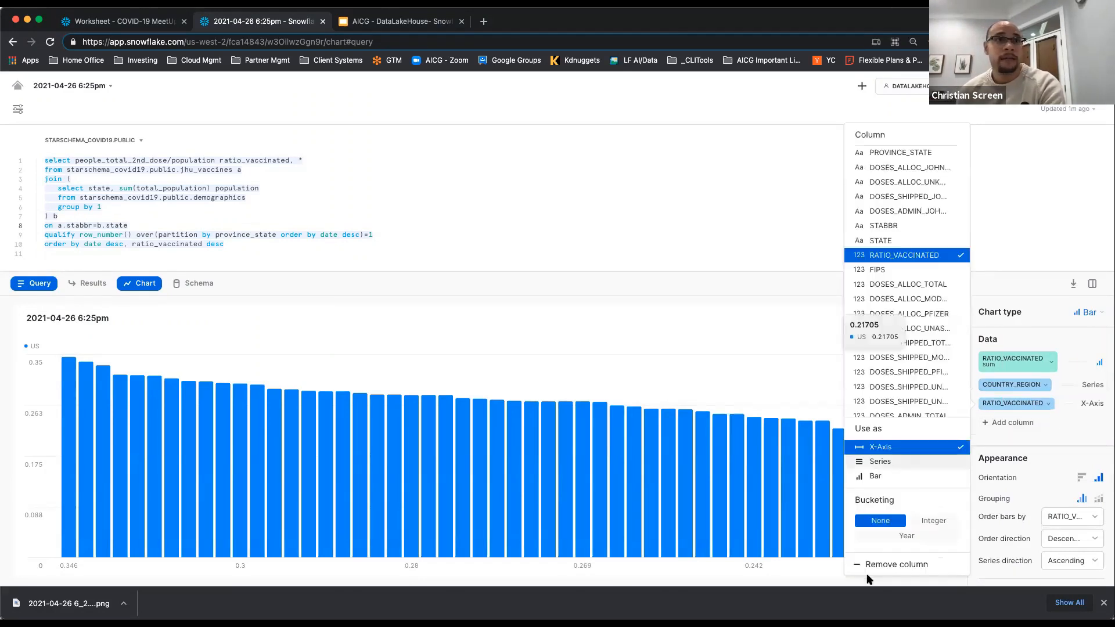
click(883, 564)
click(1032, 388)
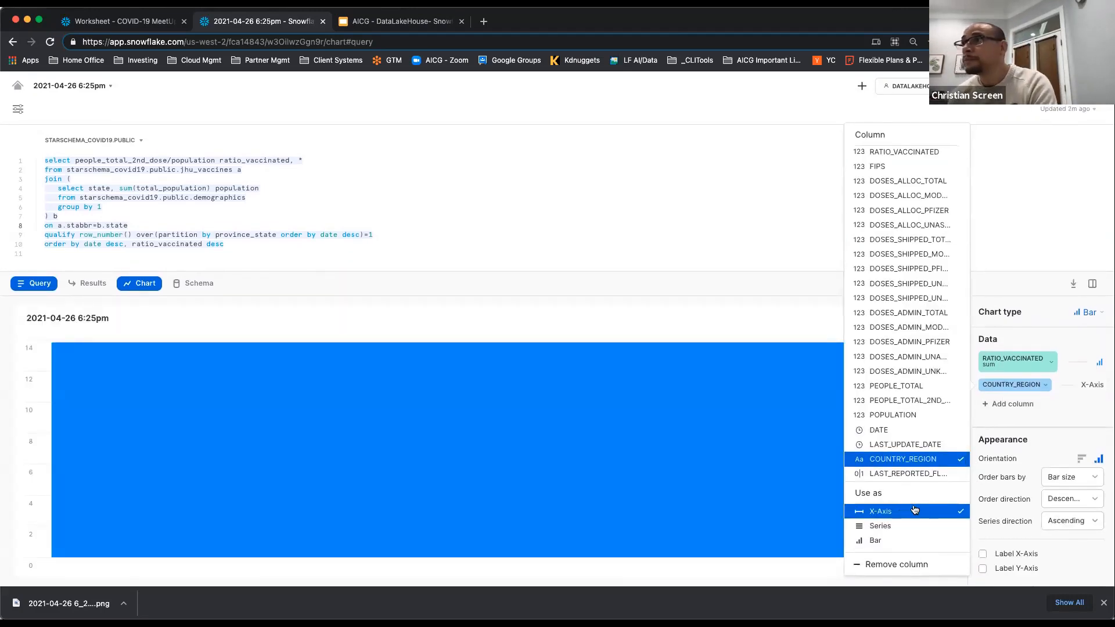
click(1080, 459)
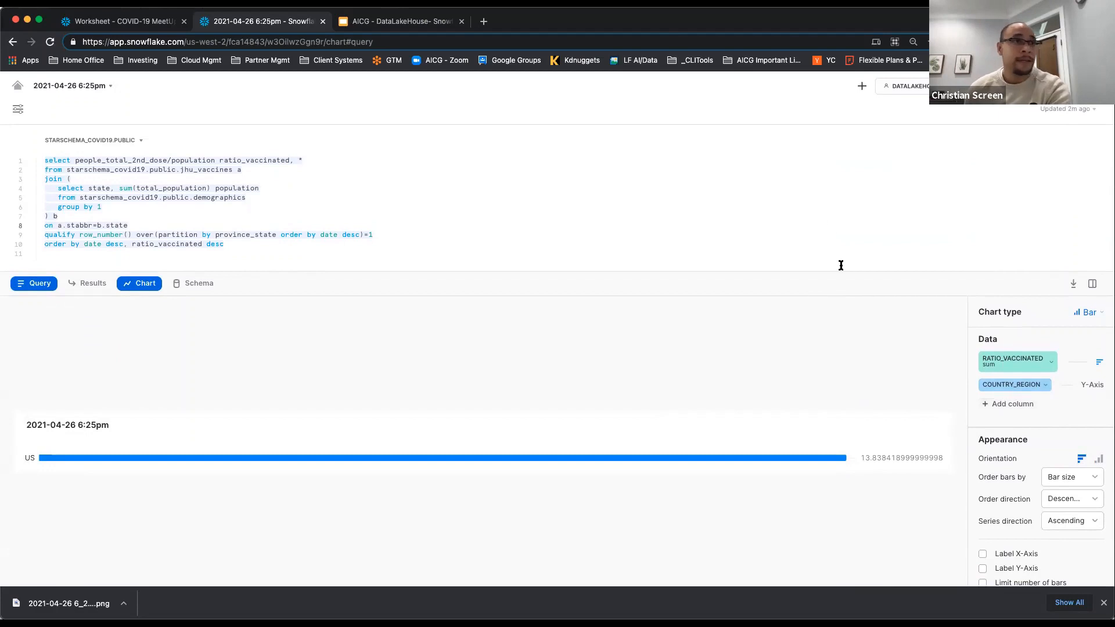
Enlarge the chart area and set the Y-axis column to STATE, reviewing the bars for all states
drag(840, 277, 839, 199)
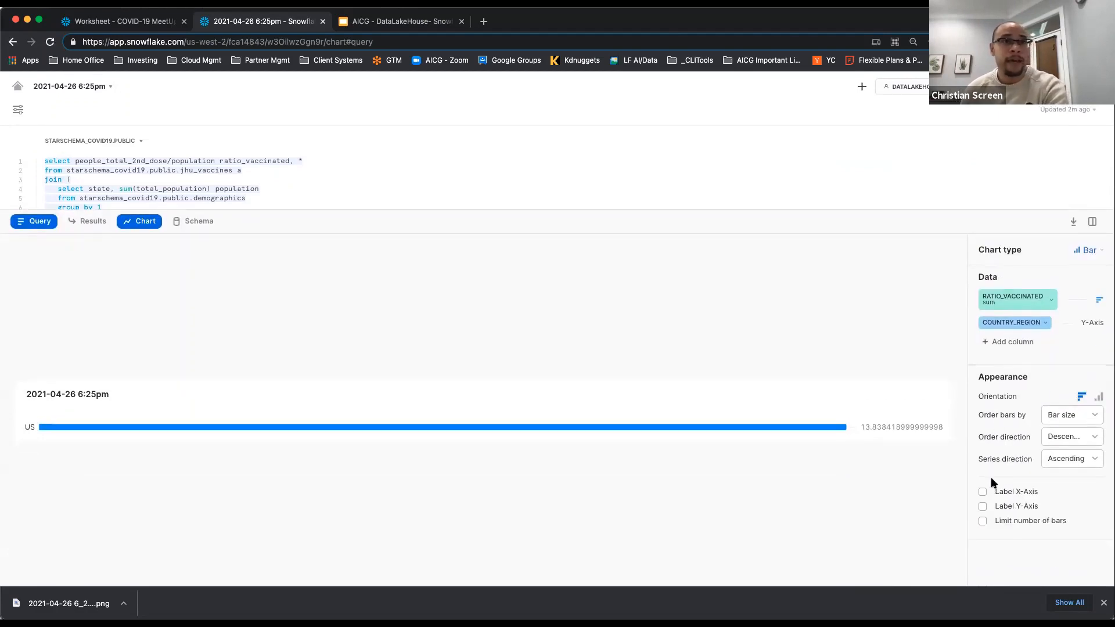
click(1026, 325)
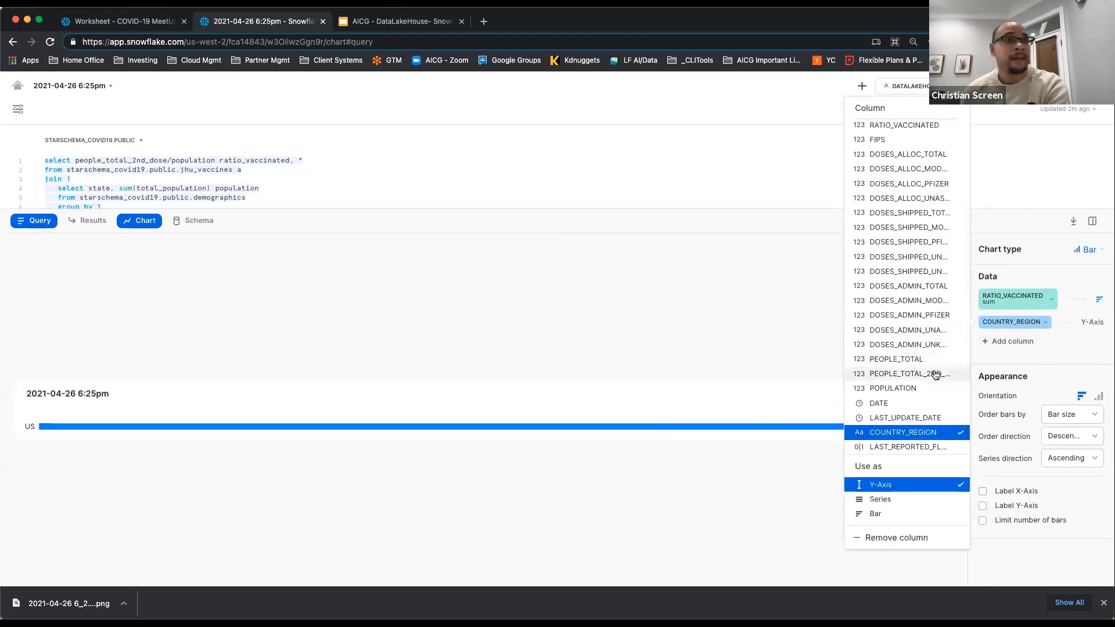
scroll(932, 378, up, 3)
scroll(935, 378, up, 1)
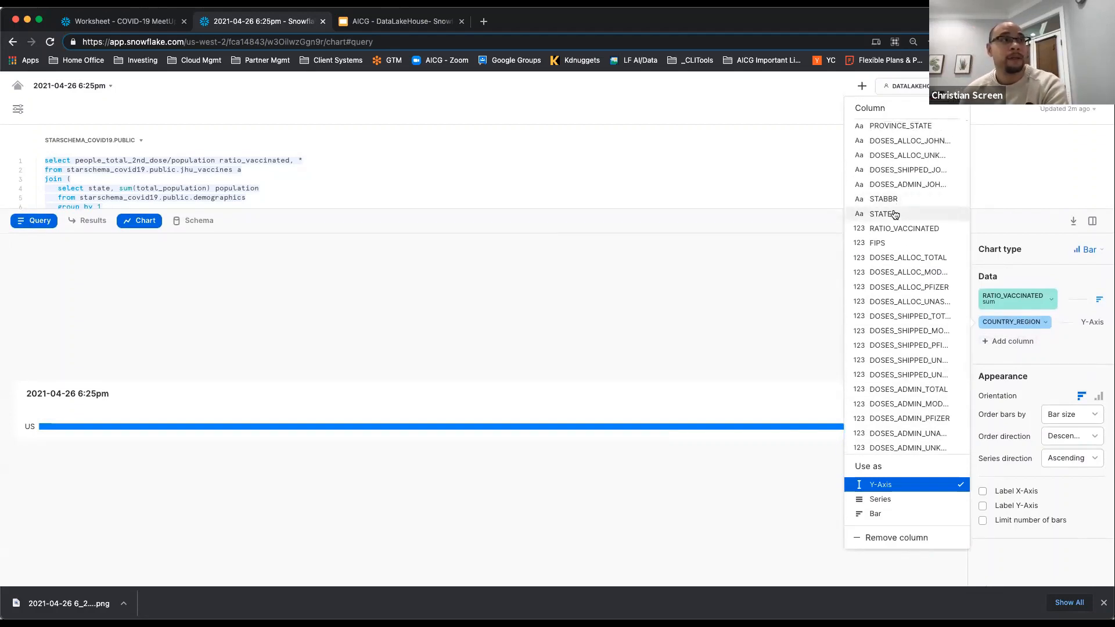
click(890, 212)
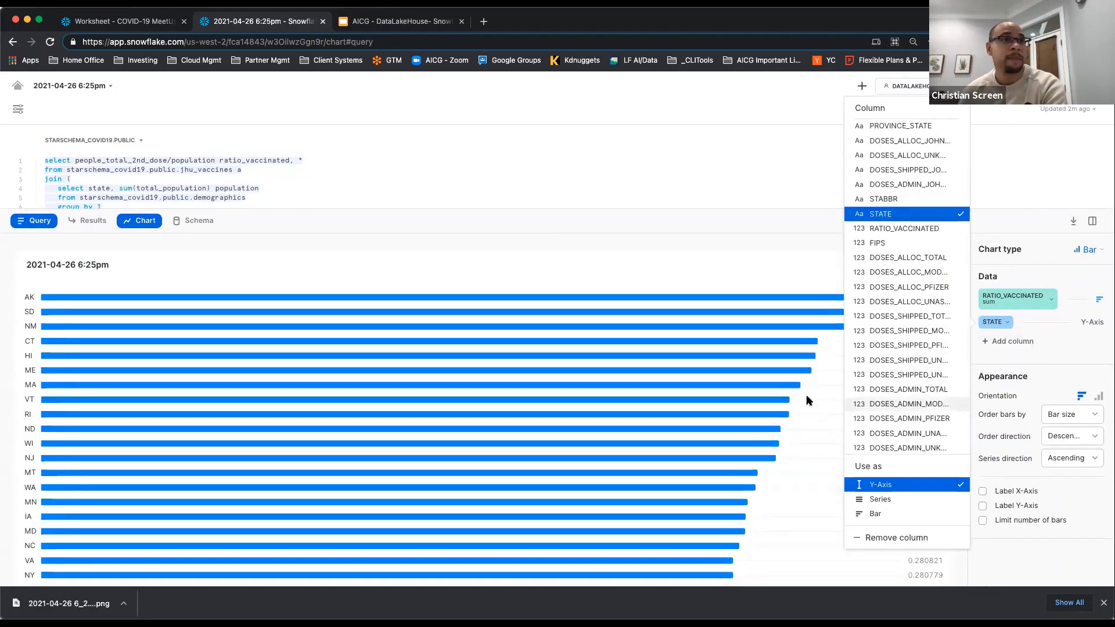
click(1083, 356)
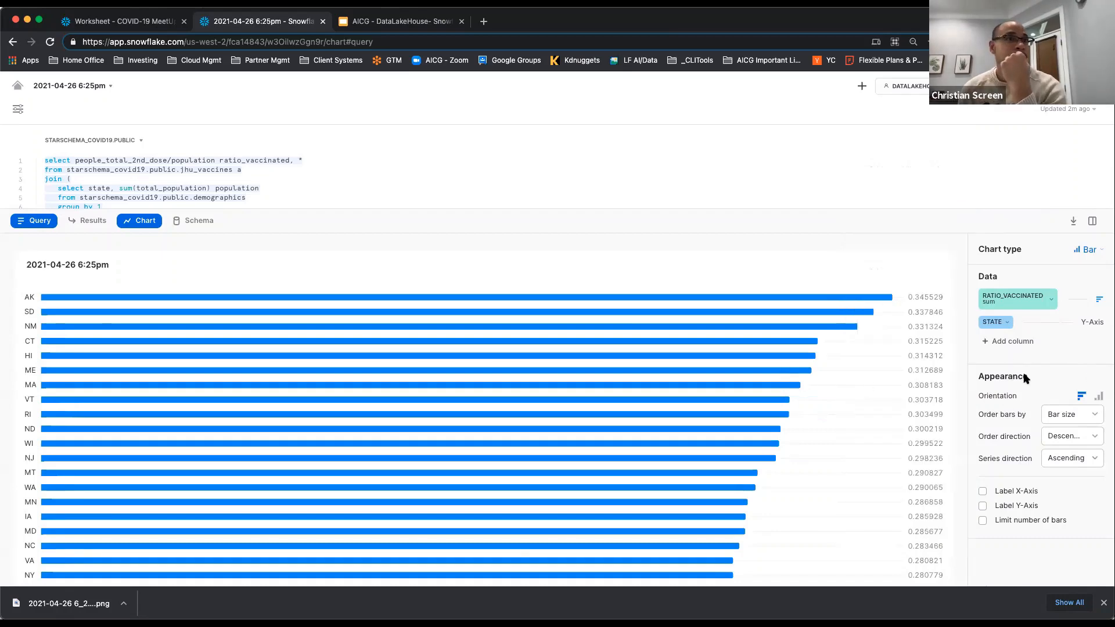
scroll(735, 413, down, 6)
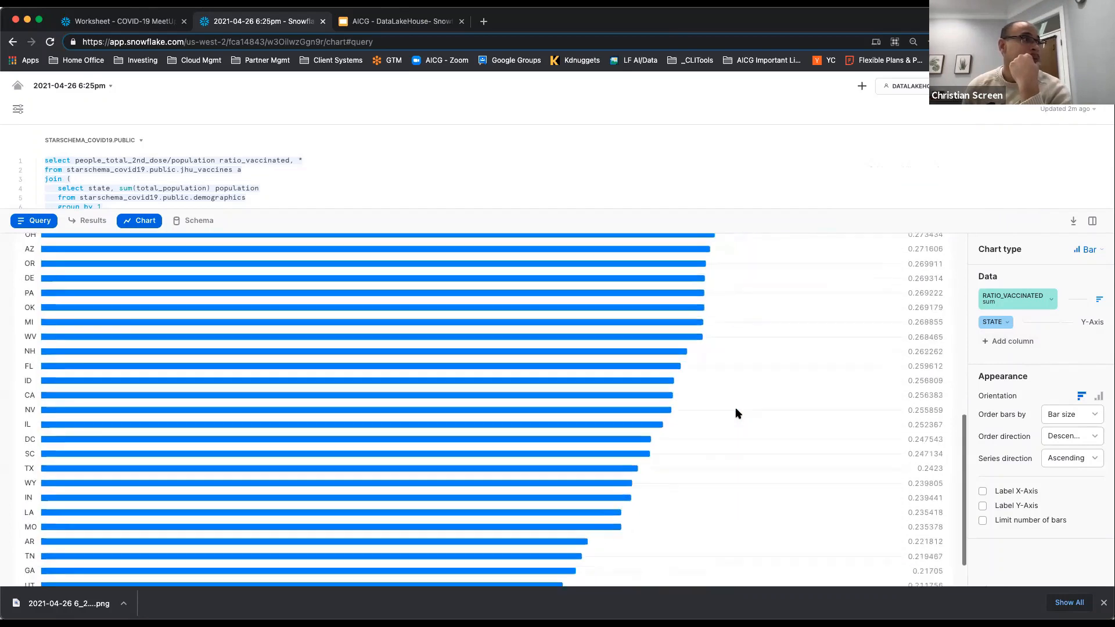
scroll(737, 409, up, 6)
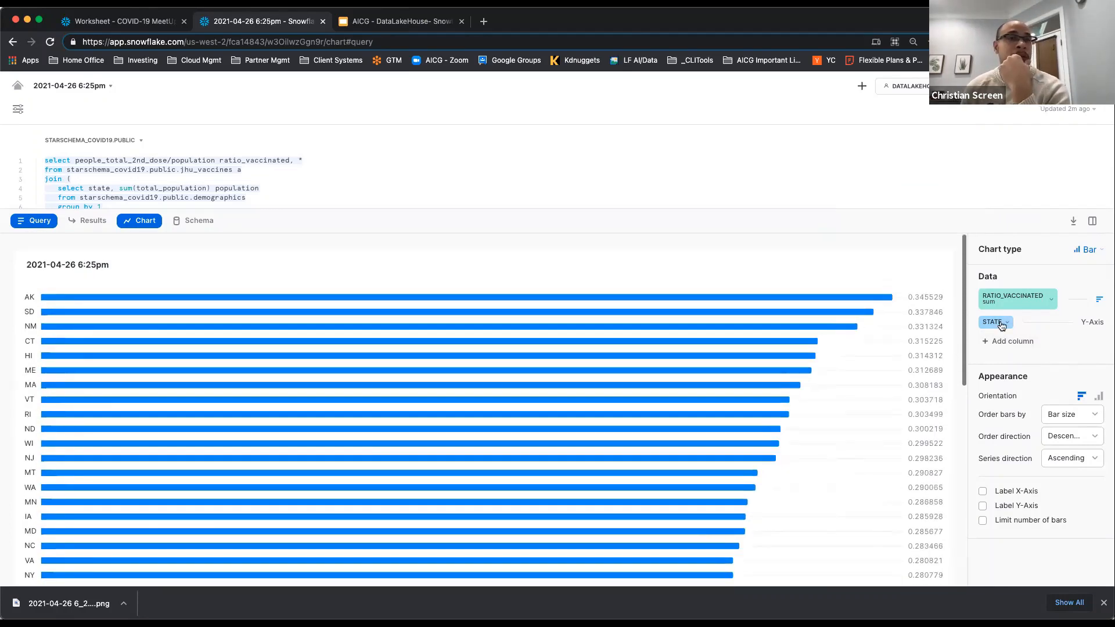
Try COUNTRY_REGION as the bar chart's Y-axis column in place of STATE
click(999, 323)
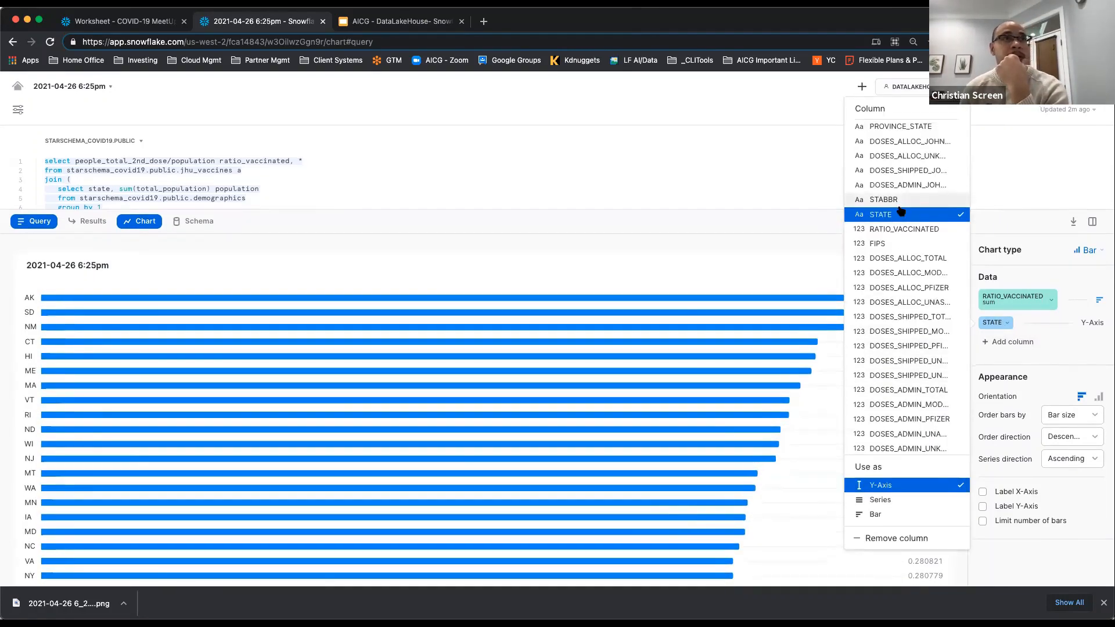
scroll(910, 242, down, 1)
scroll(910, 243, down, 4)
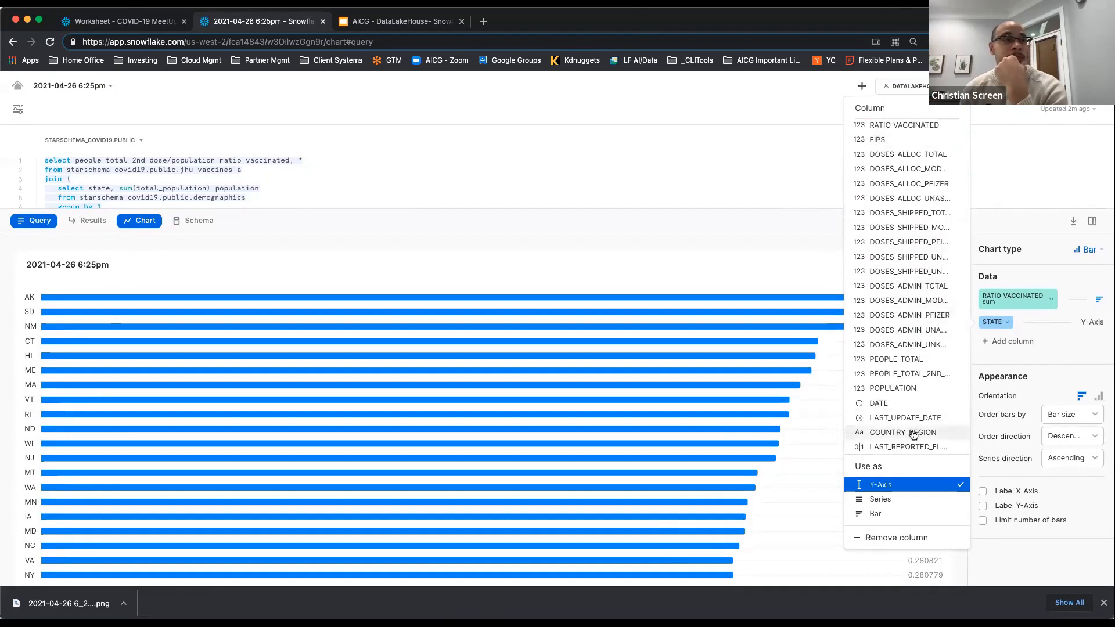
click(912, 433)
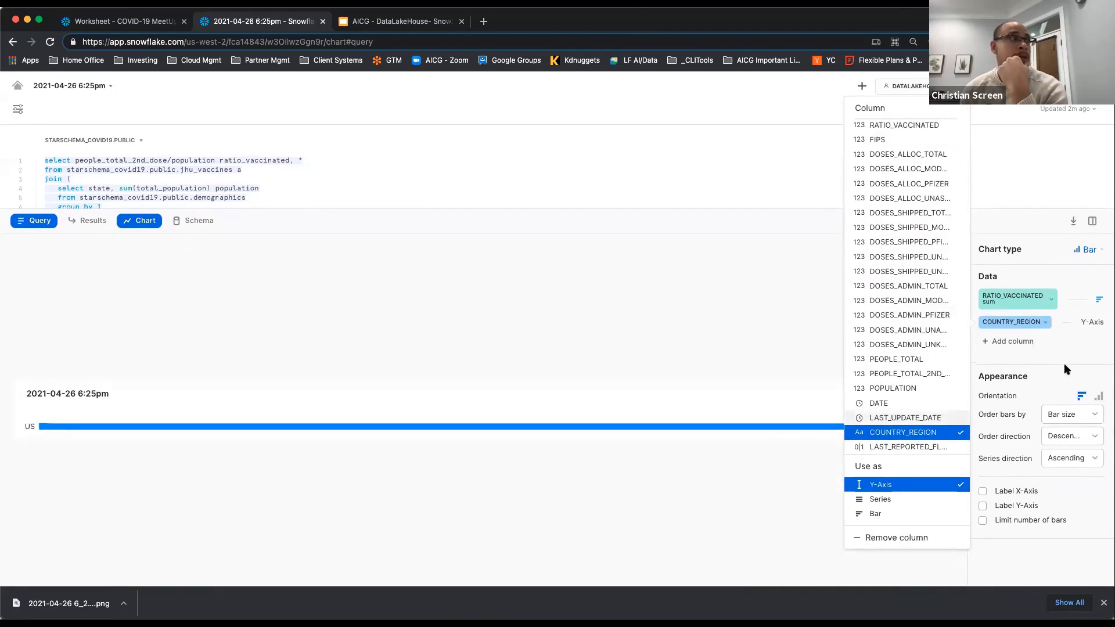
click(373, 257)
mouse_move(385, 210)
mouse_down()
mouse_move(378, 338)
mouse_move(383, 217)
mouse_up()
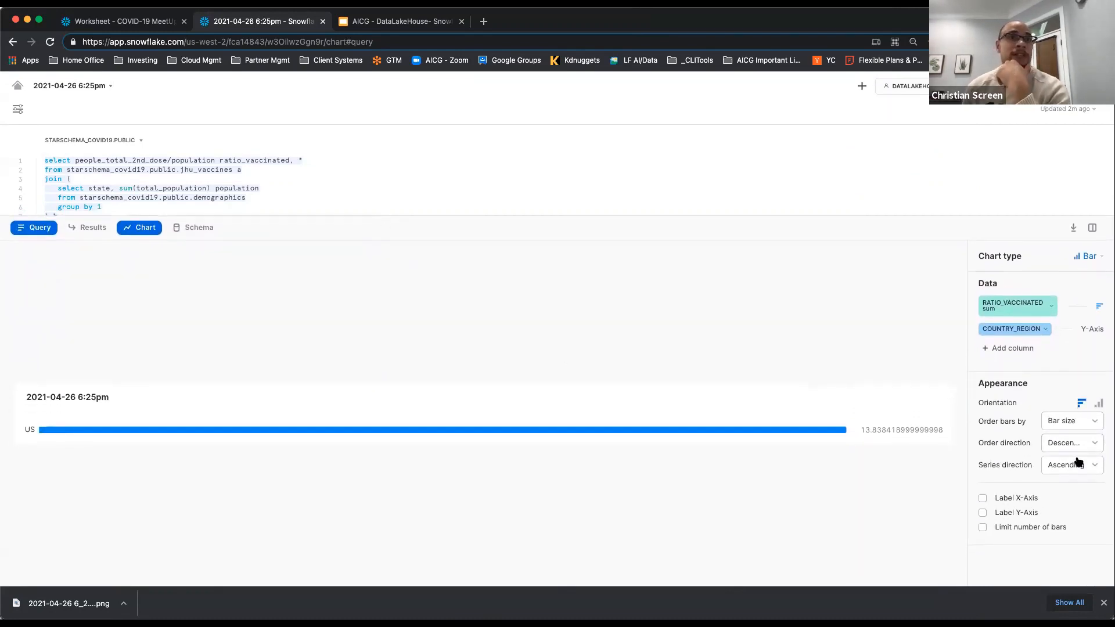
Enlarge the query editor to show the whole state ratio query and check its qualify and order by lines
click(35, 228)
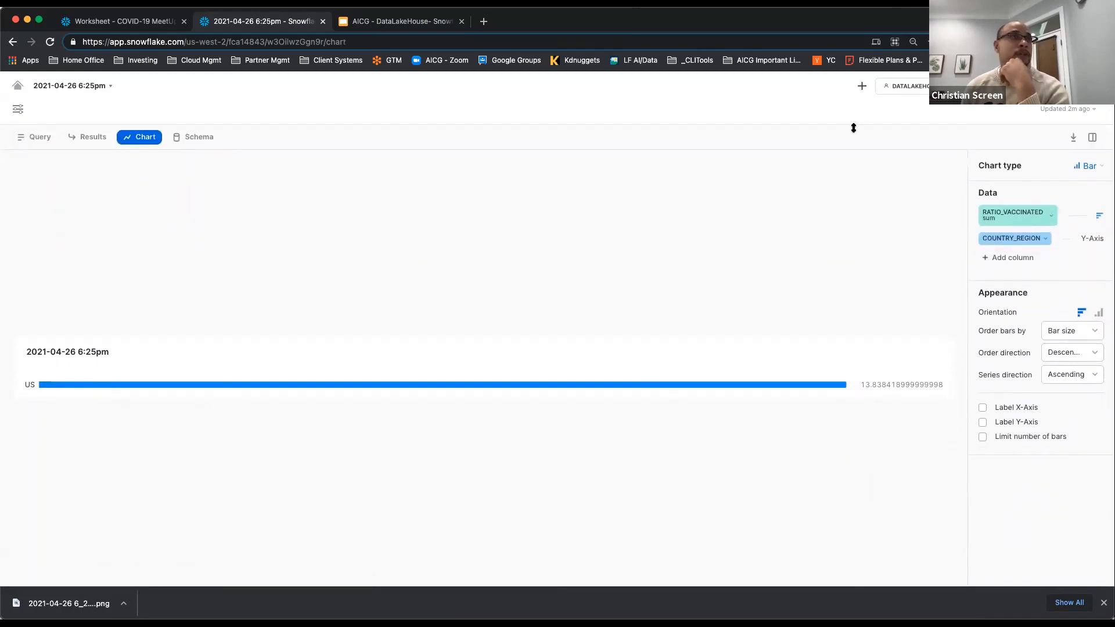
drag(850, 134, 854, 334)
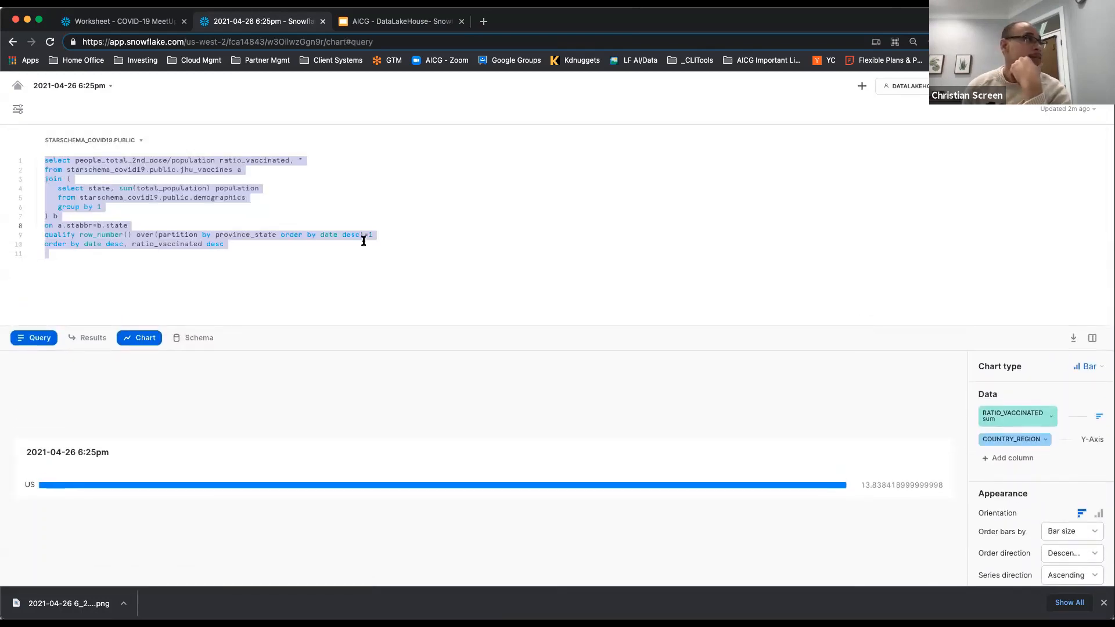
click(400, 239)
click(399, 234)
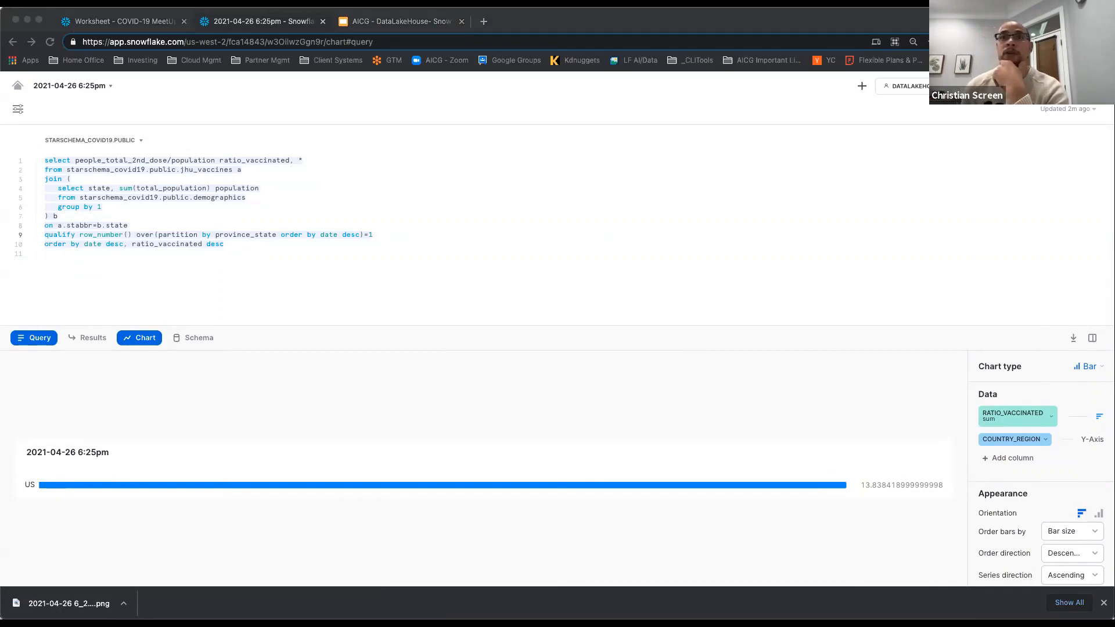
click(838, 325)
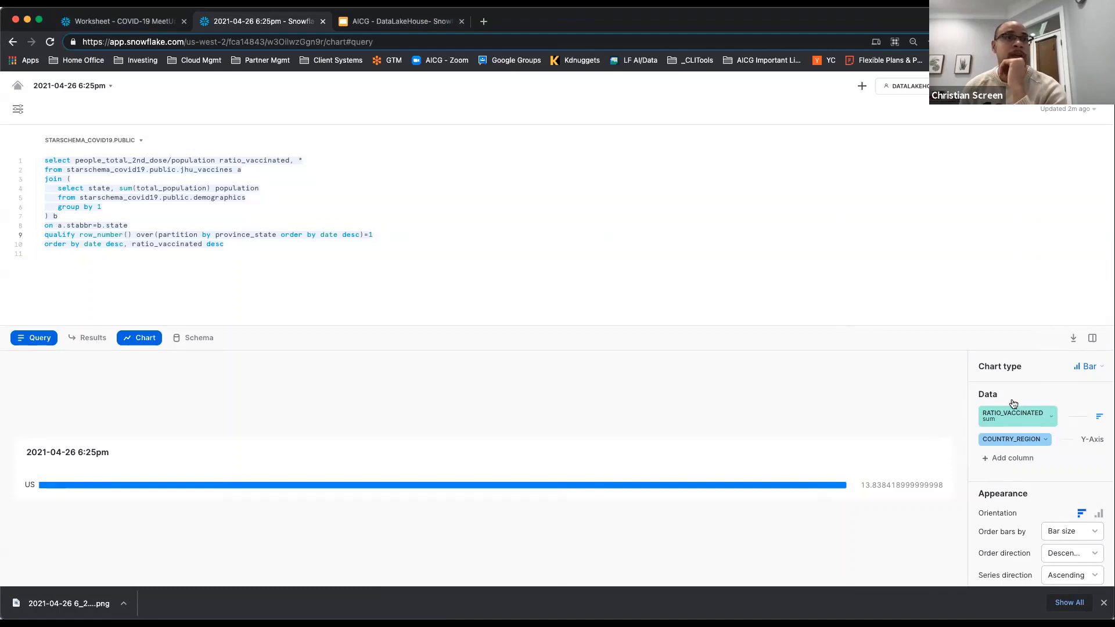
Set the chart's Y-axis column back to STATE and enlarge the chart area to review every state's vaccination ratio
click(1015, 439)
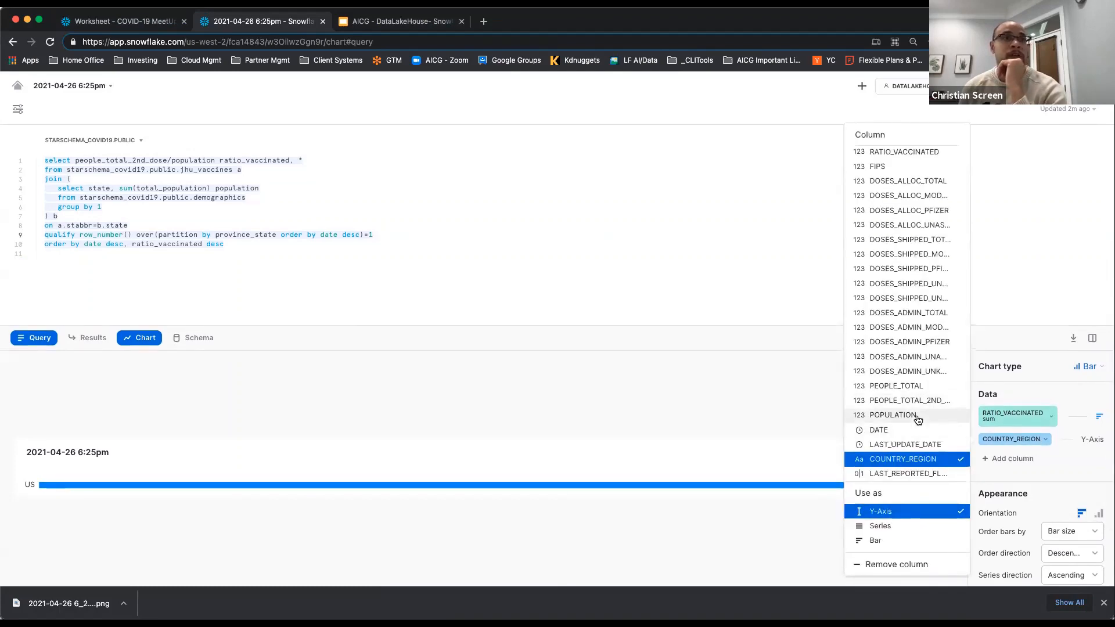
scroll(923, 415, up, 4)
click(881, 241)
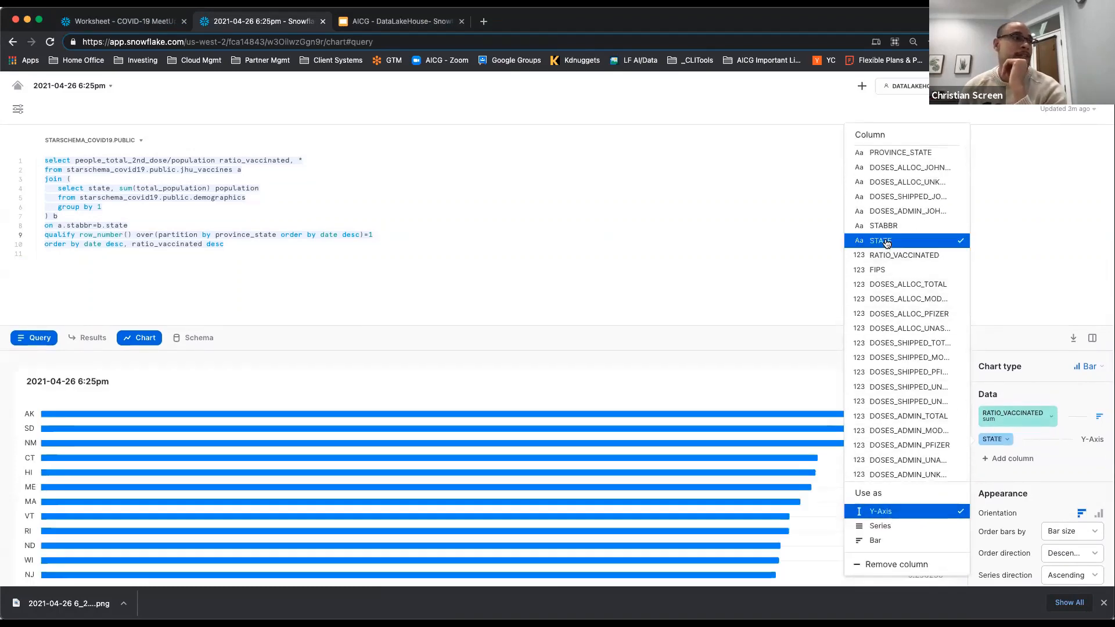
click(804, 322)
drag(805, 322, 822, 211)
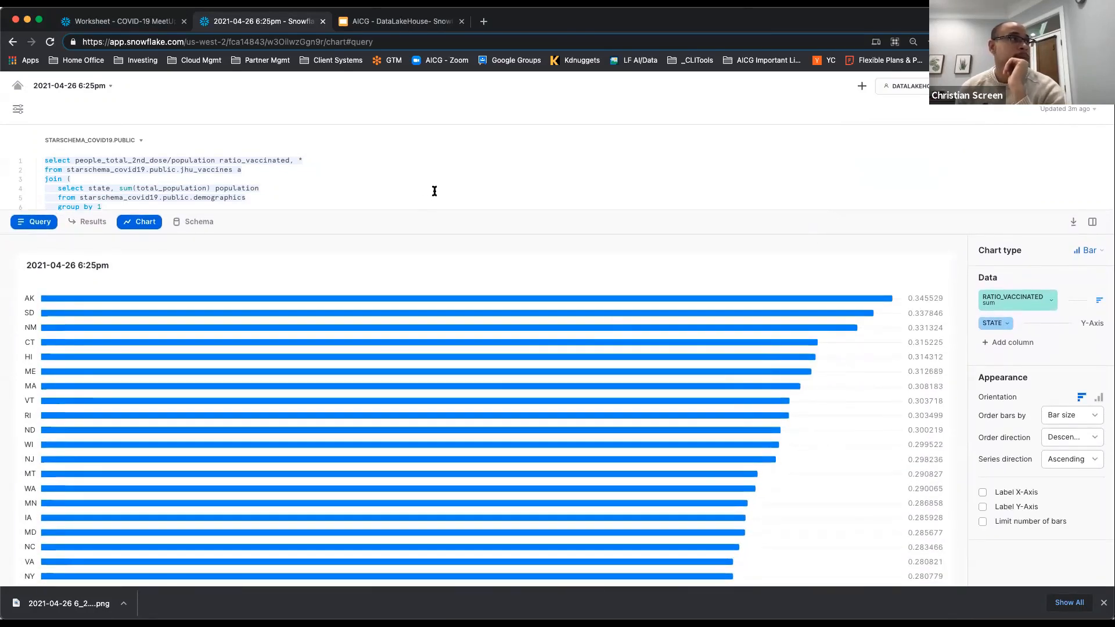
scroll(434, 191, down, 1)
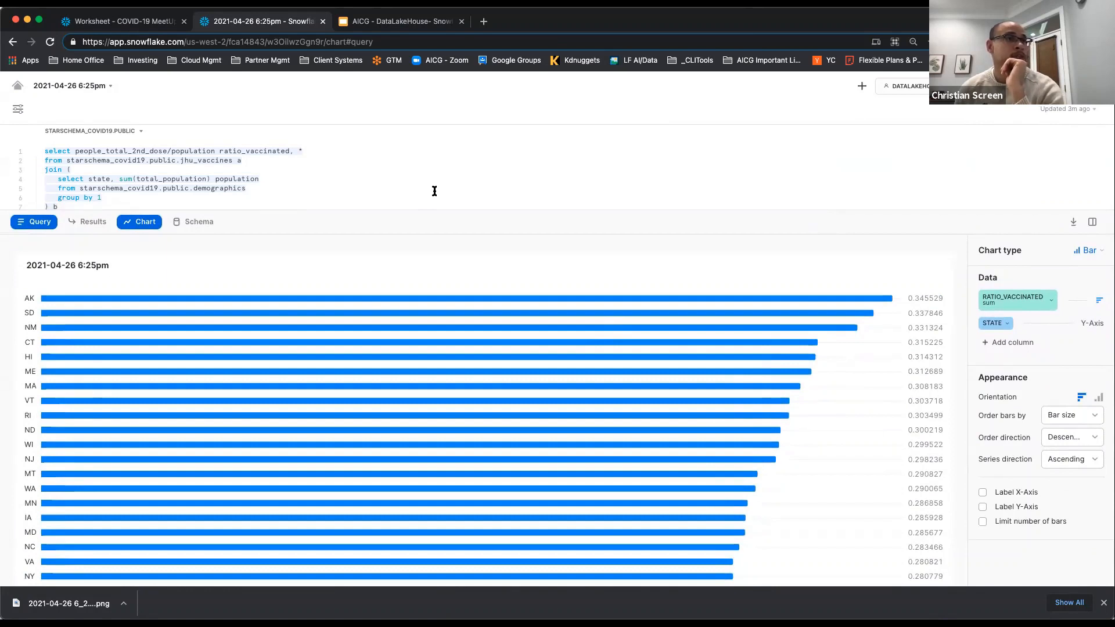
scroll(697, 347, down, 1)
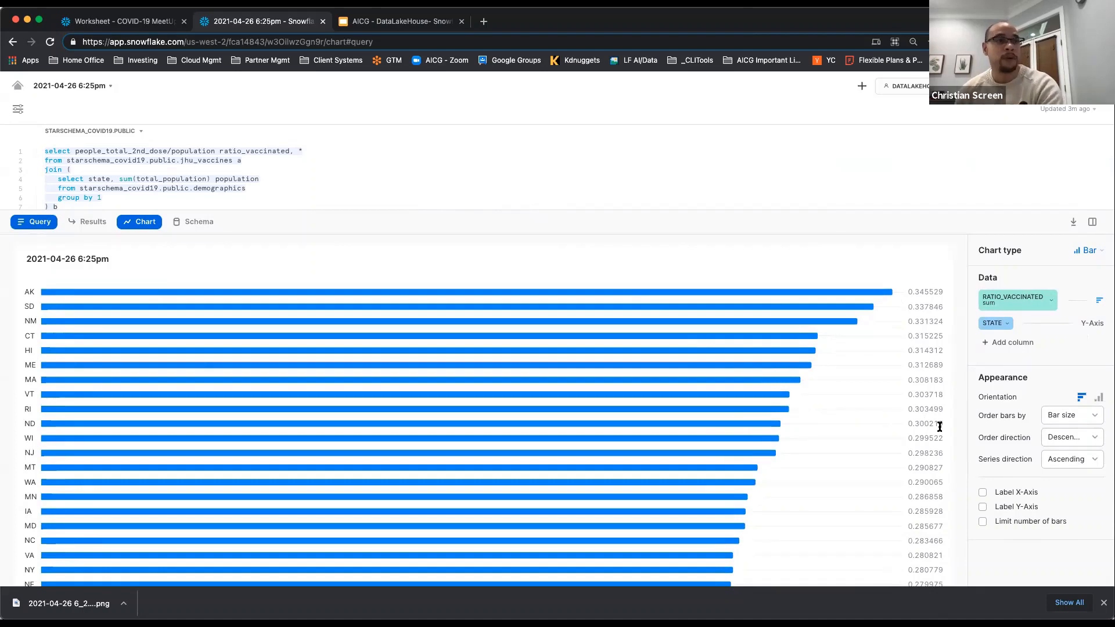
scroll(960, 437, down, 6)
scroll(961, 442, up, 7)
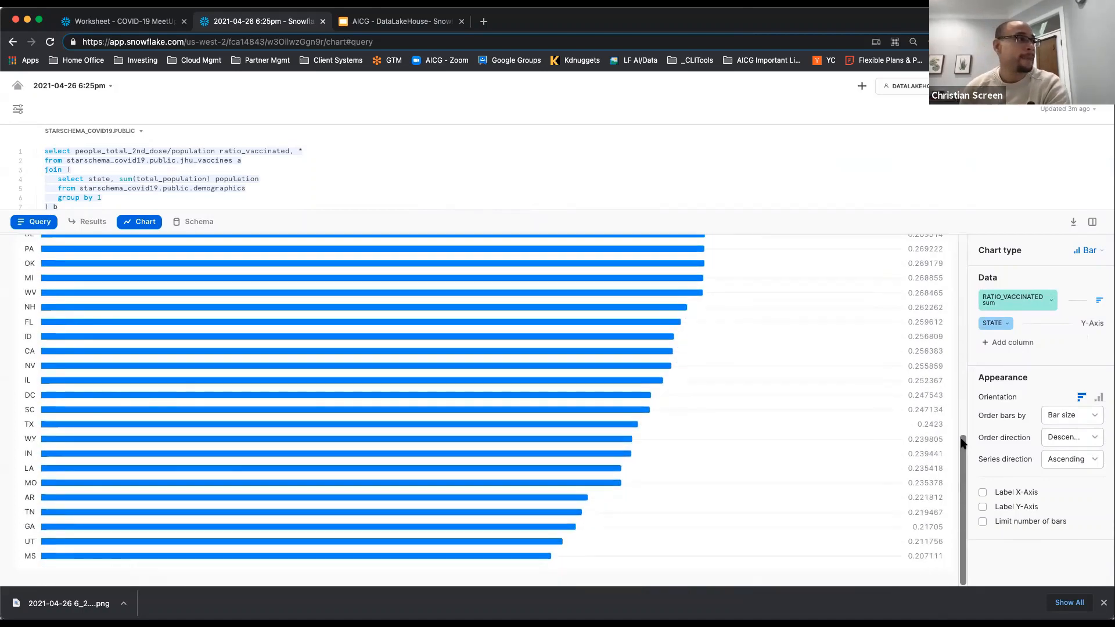
Switch to the Google Slides presentation and open the "Worksheet Ad-hoc Queries..." slide
click(374, 21)
scroll(58, 302, down, 5)
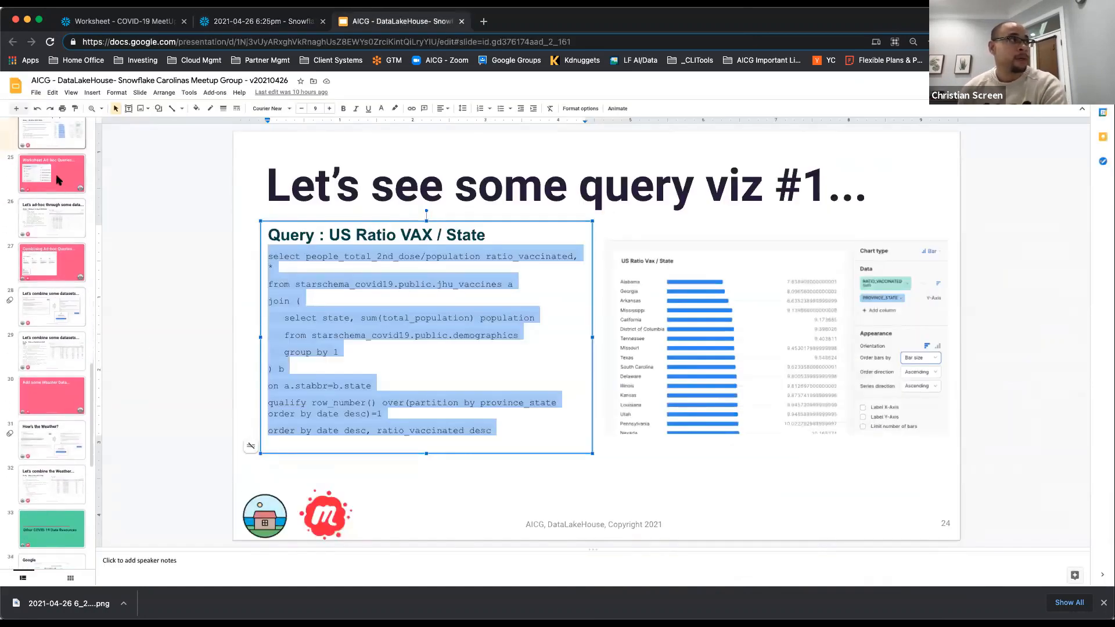
click(58, 180)
scroll(57, 181, up, 3)
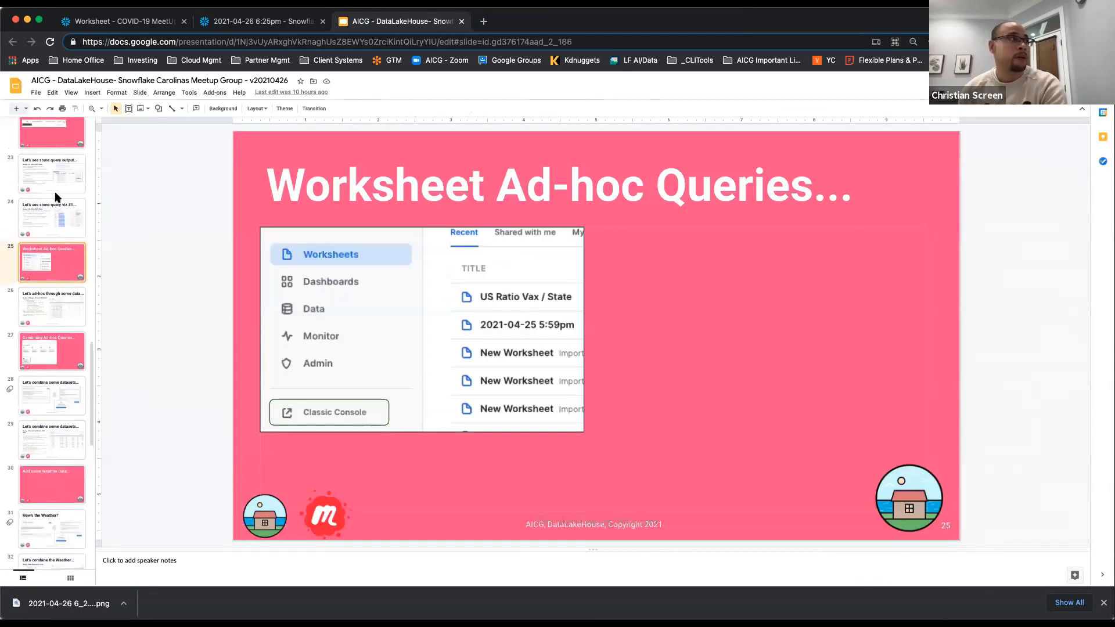
Show the US Ratio VAX / State slides and present forward to the "Let's ad-hoc through some data..." slide
click(57, 182)
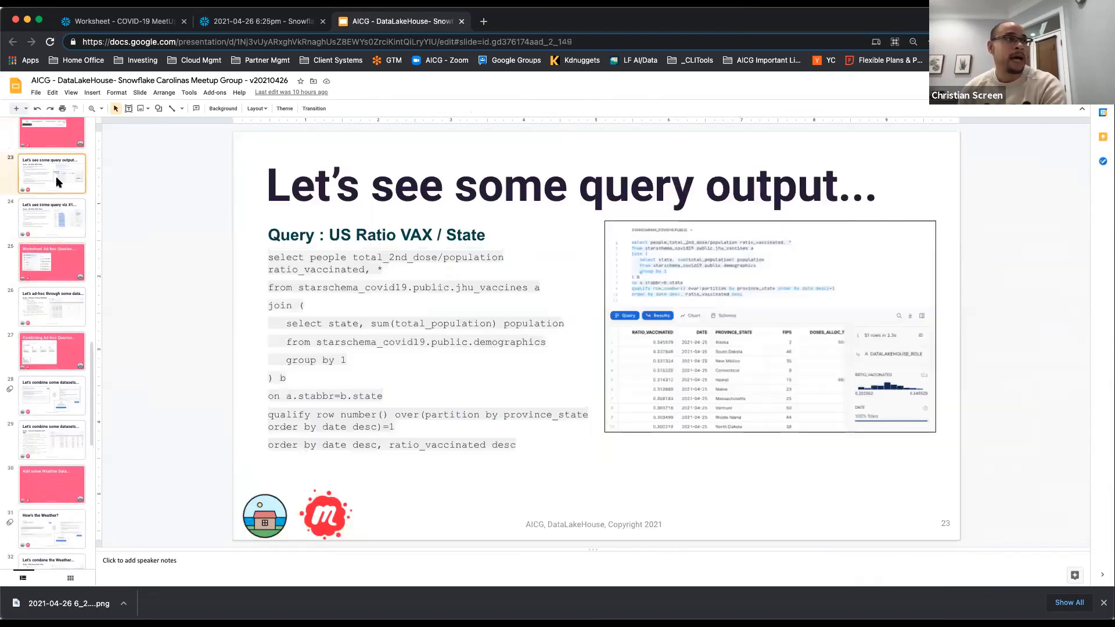
click(61, 228)
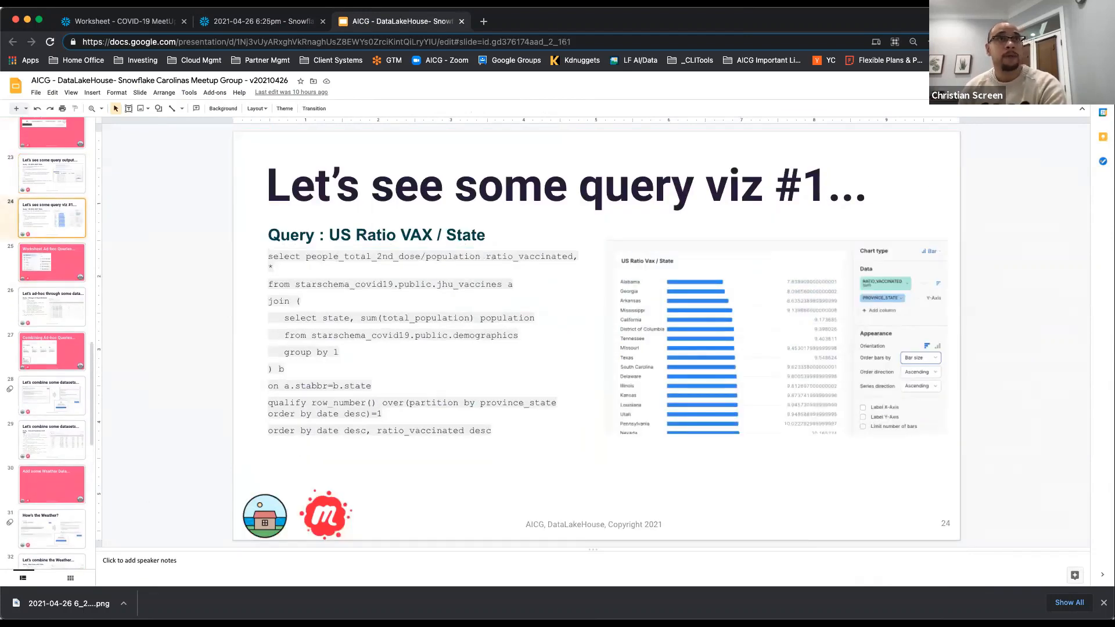
key(super+Return)
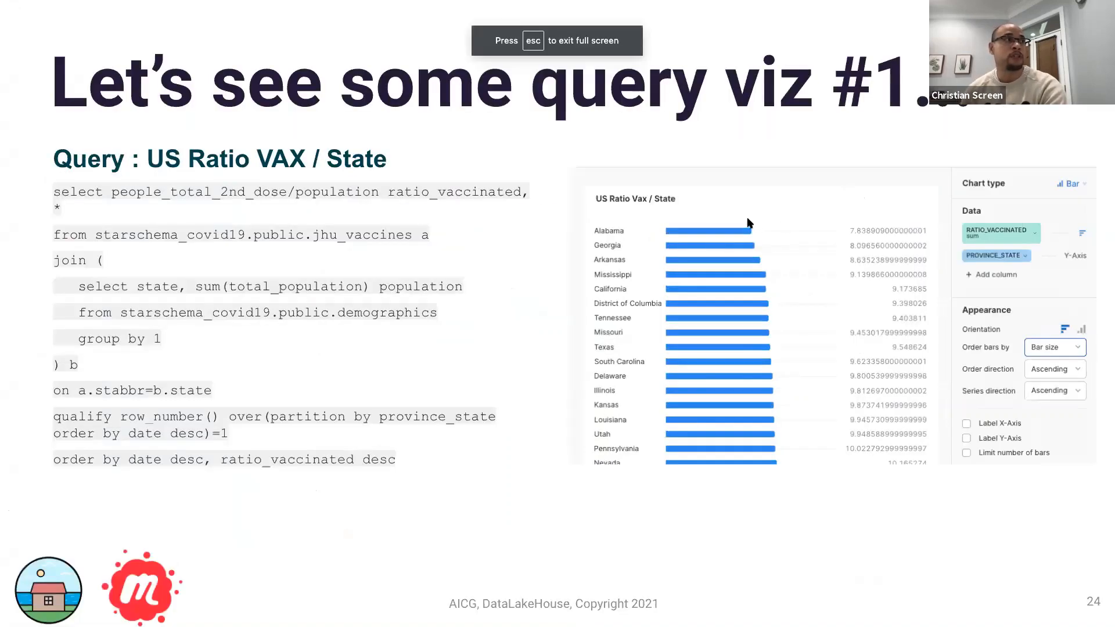
key(Right)
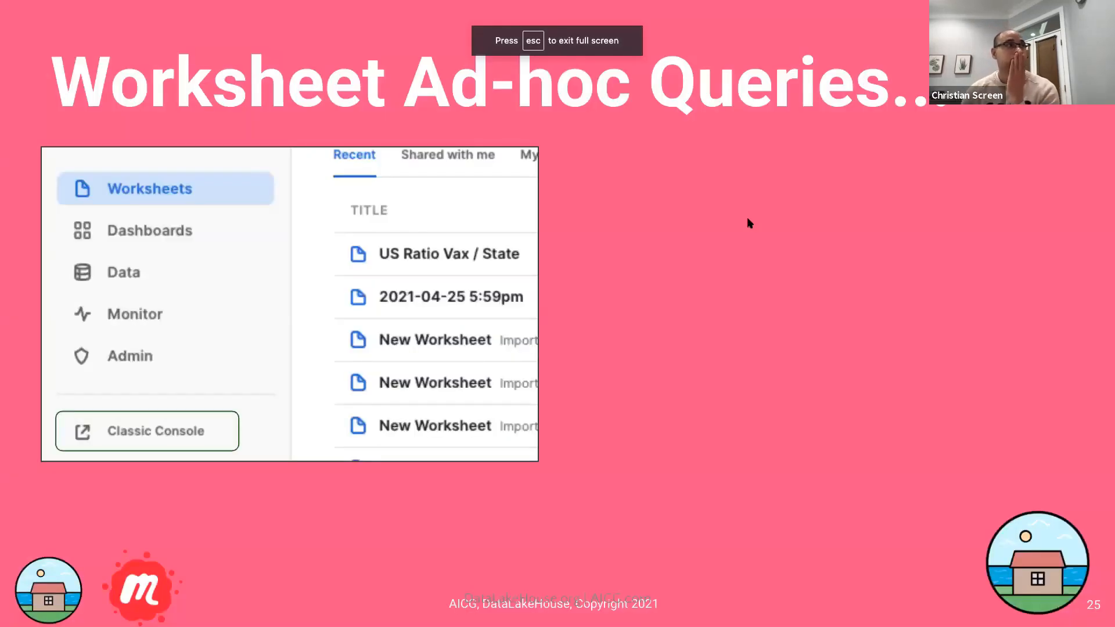
key(Right)
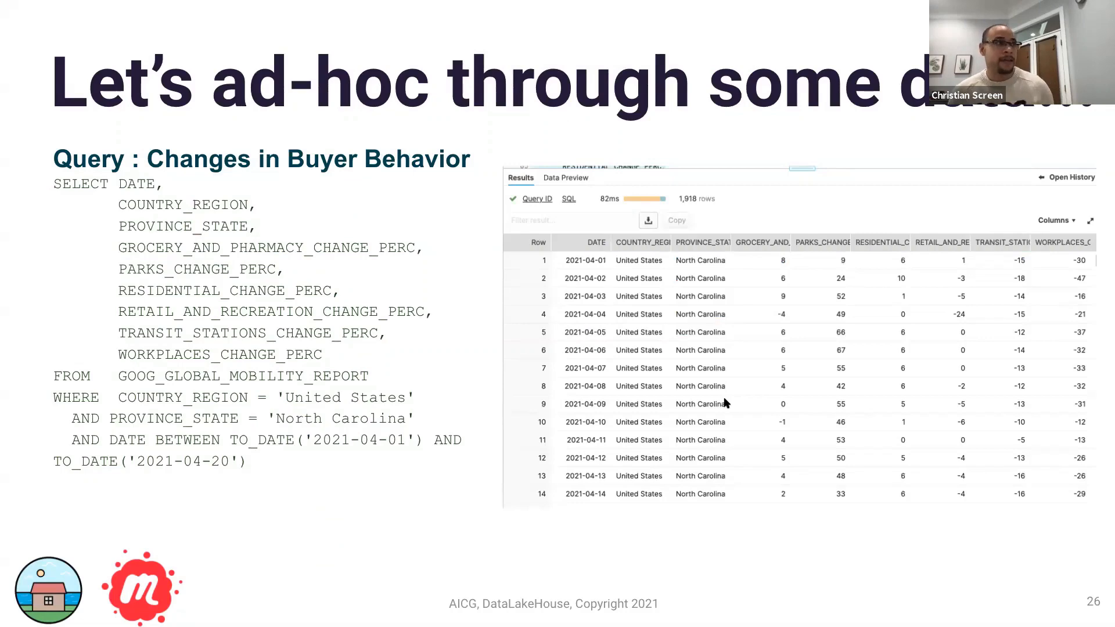
Exit the slideshow and copy the "Changes in Buyer Behavior" query text from the slide
key(Escape)
drag(394, 432, 267, 252)
key(super+c)
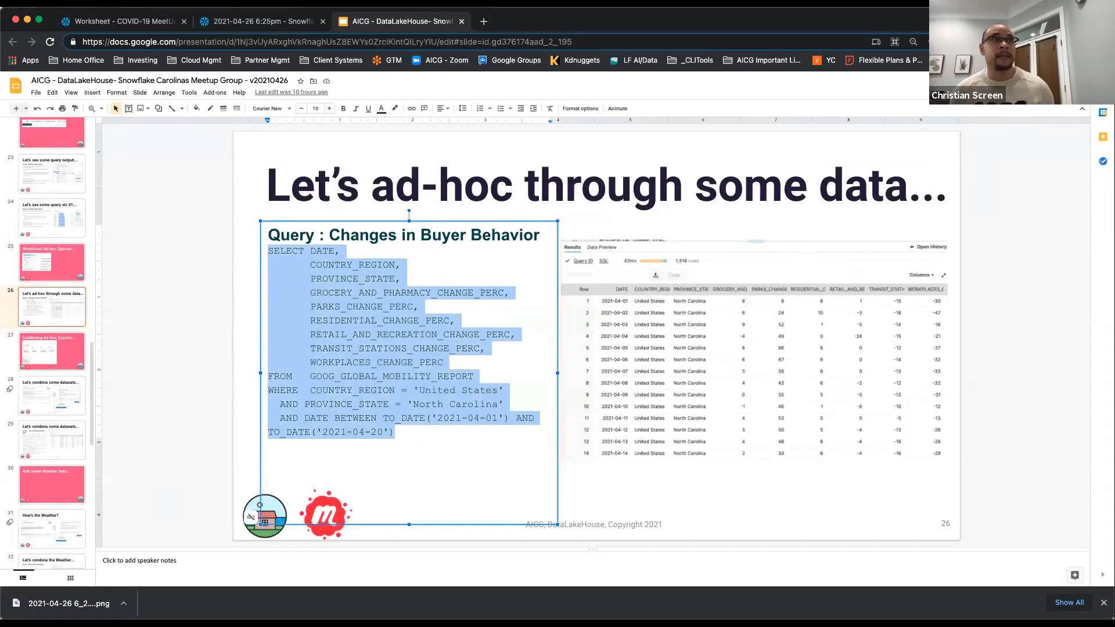
Switch to Snowflake, create a new worksheet, and paste and run the GOOG_GLOBAL_MOBILITY_REPORT query for North Carolina
click(263, 23)
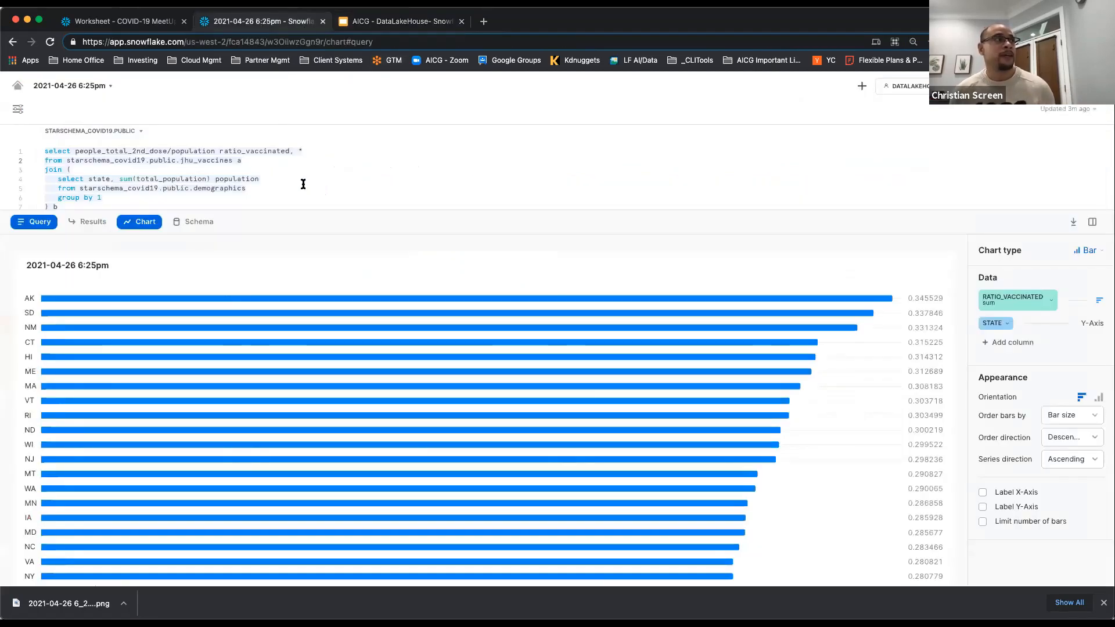
drag(370, 213, 415, 385)
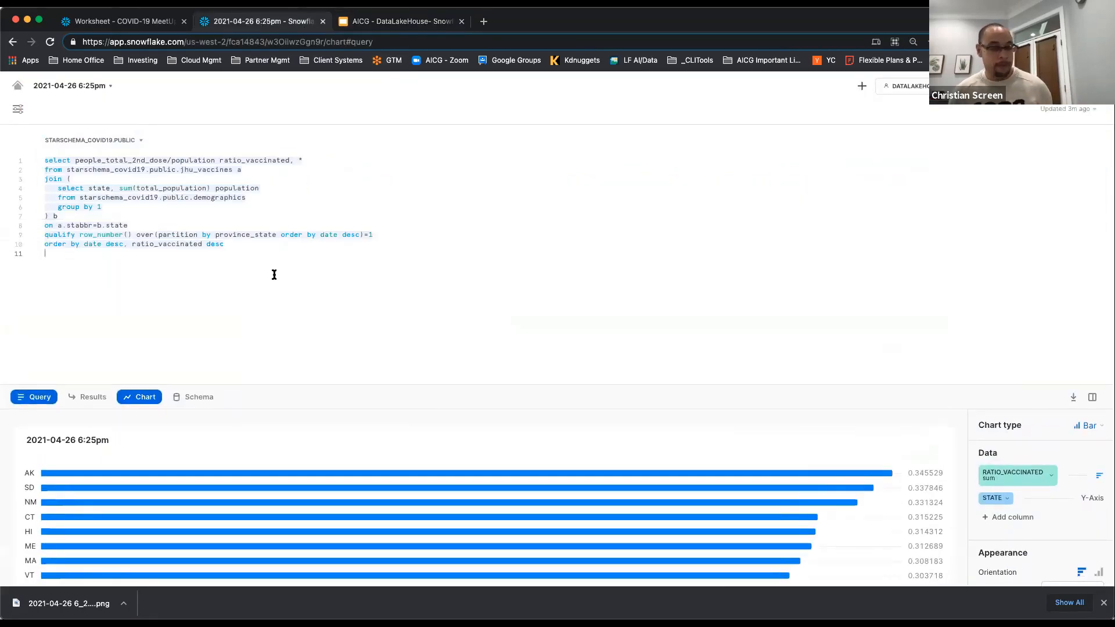
key(super+a)
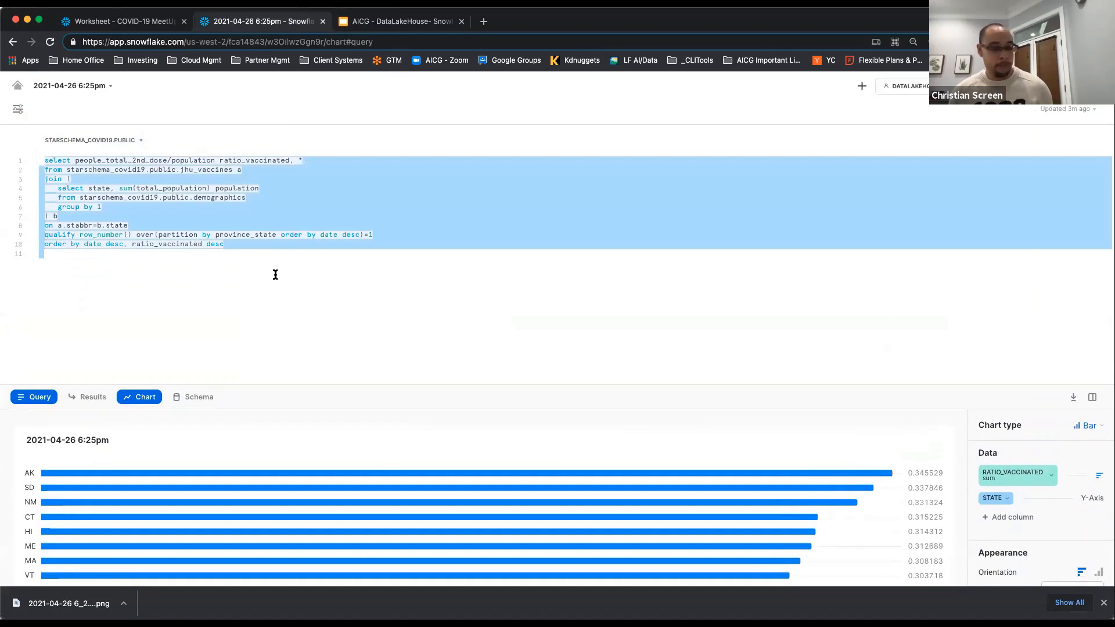
click(860, 86)
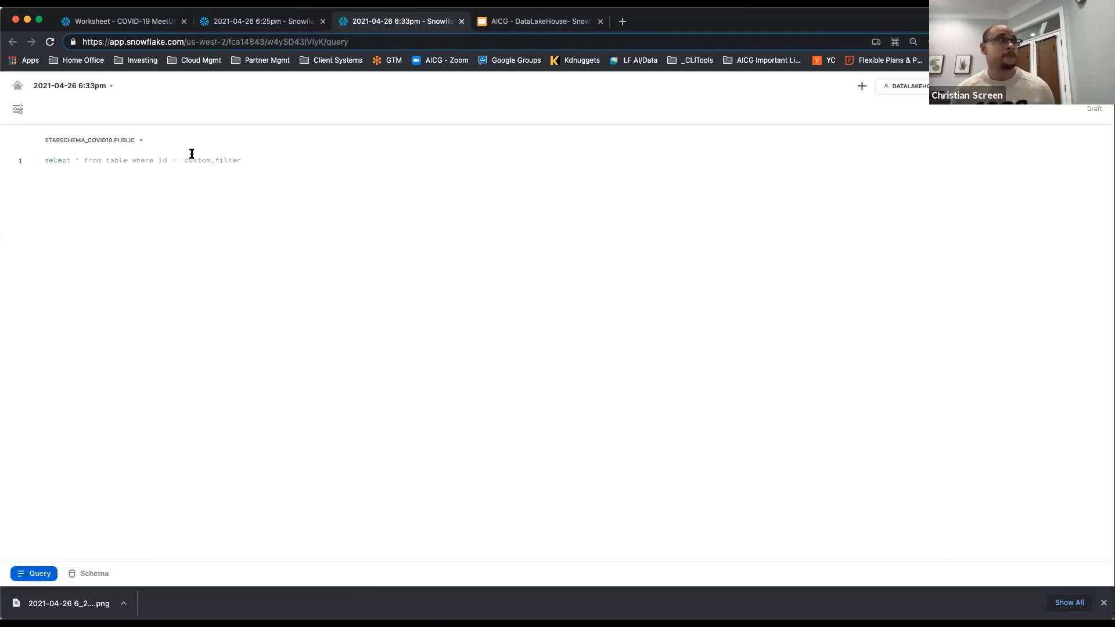
key(super+v)
click(252, 185)
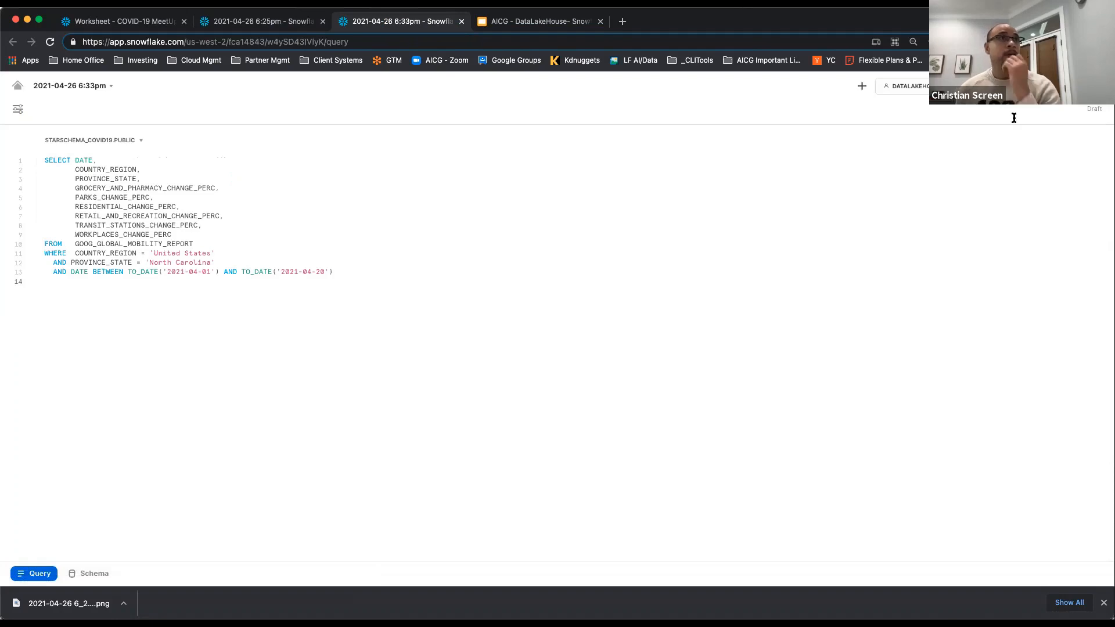
key(super+Return)
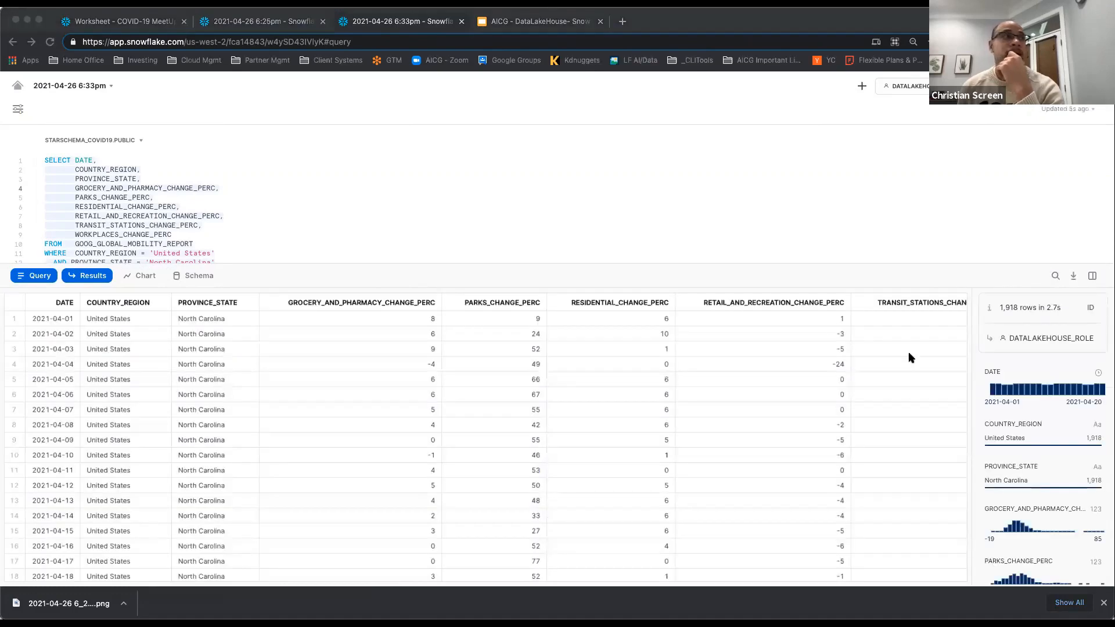
Examine the query's country, state and date filters and the change percentage columns from grocery through workplaces
scroll(278, 200, down, 2)
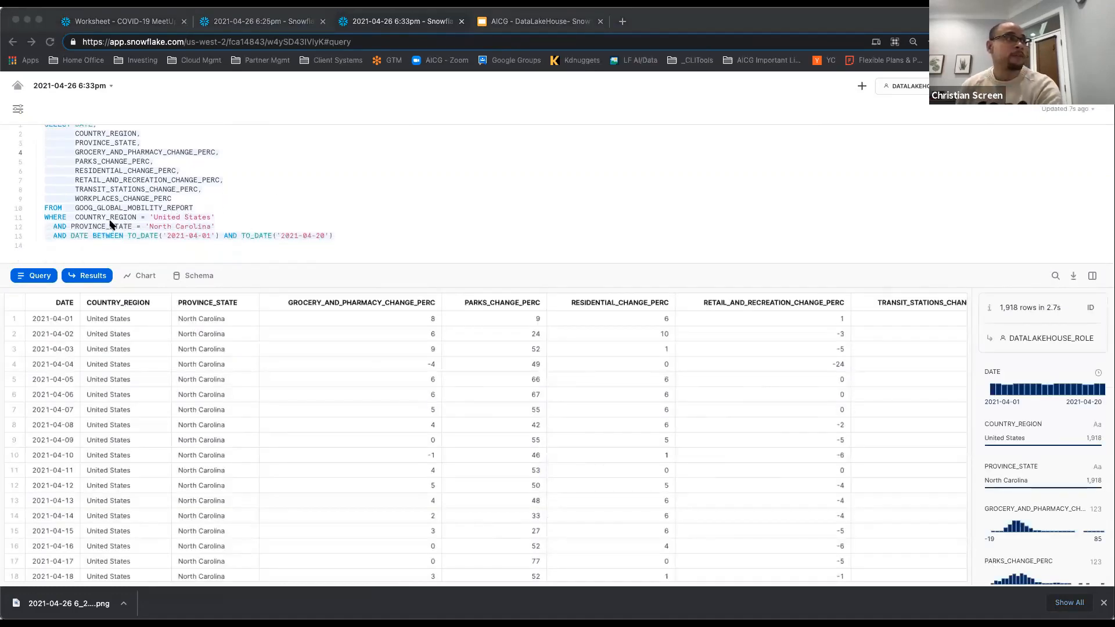
click(117, 216)
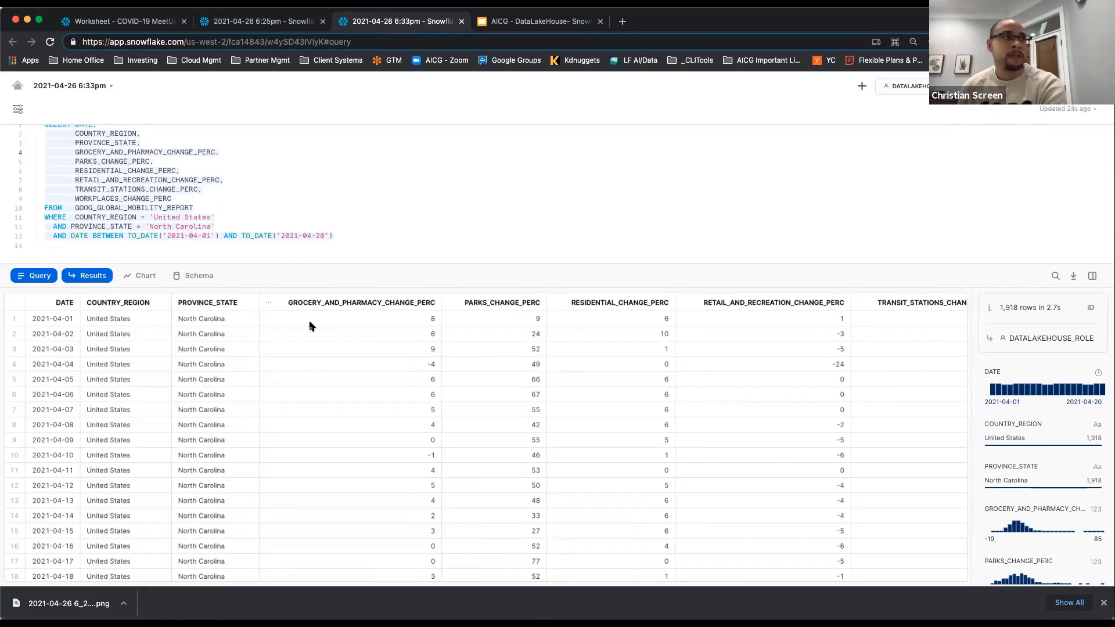
click(351, 317)
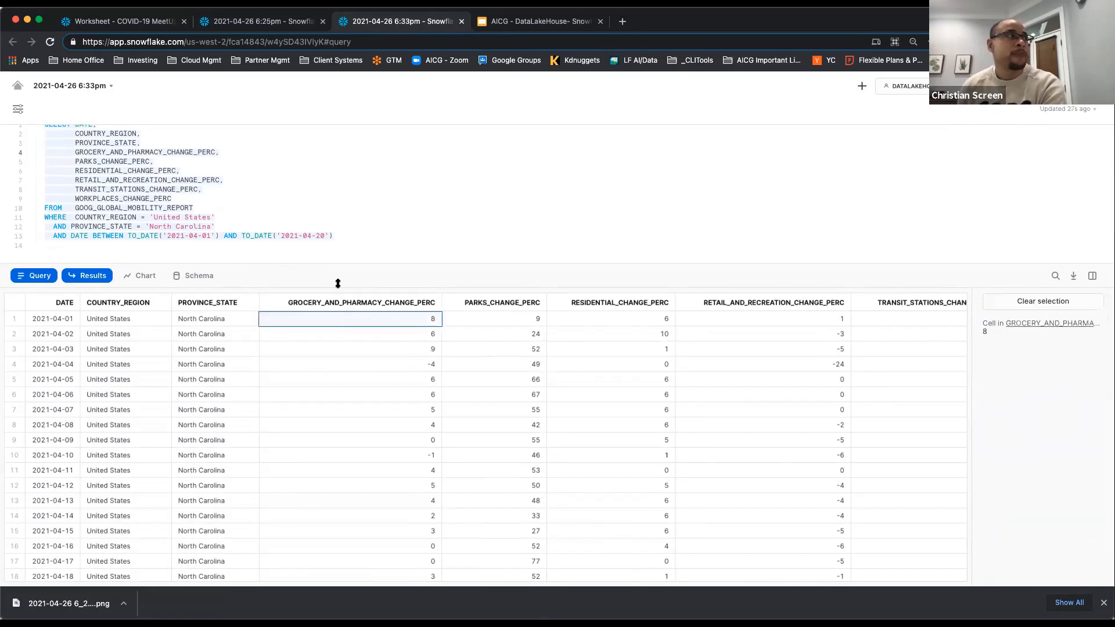
scroll(359, 281, up, 2)
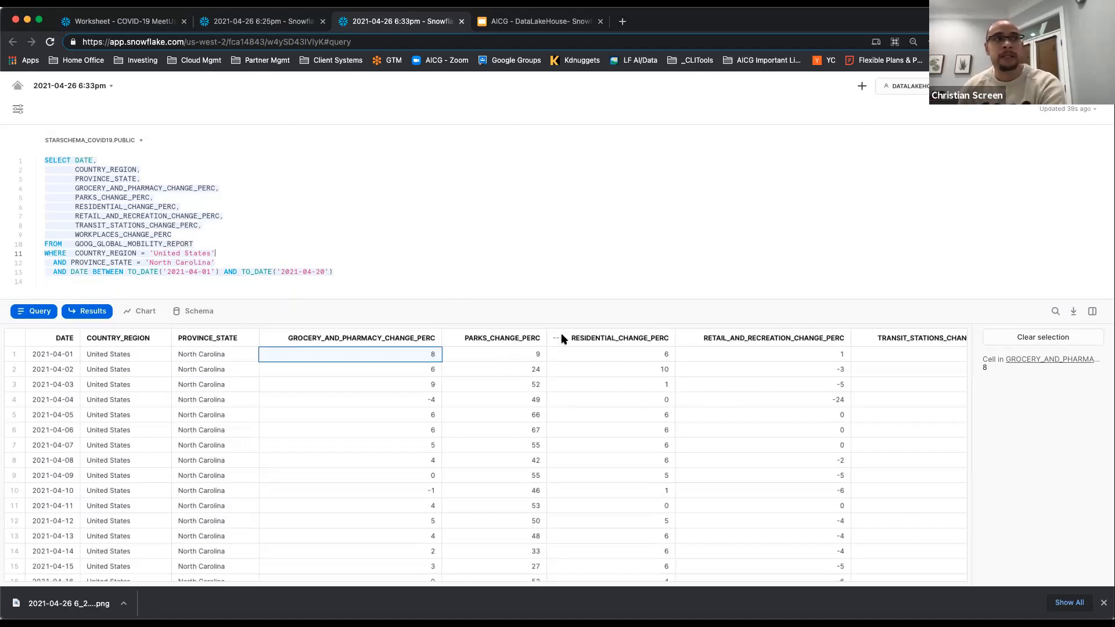
scroll(726, 354, right, 5)
scroll(731, 351, right, 2)
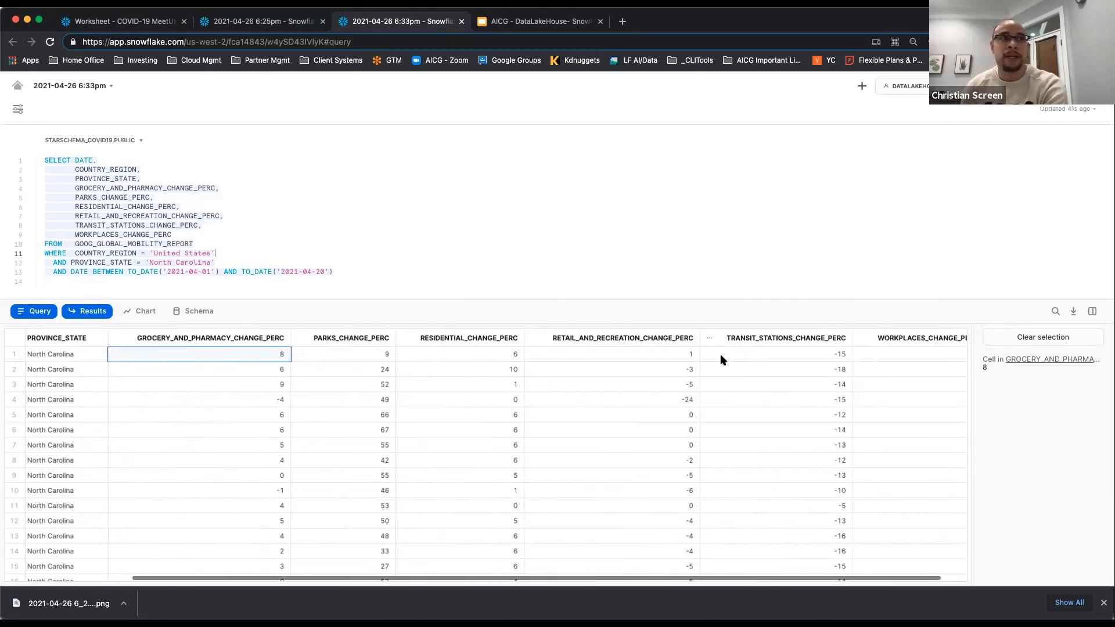
scroll(785, 349, right, 1)
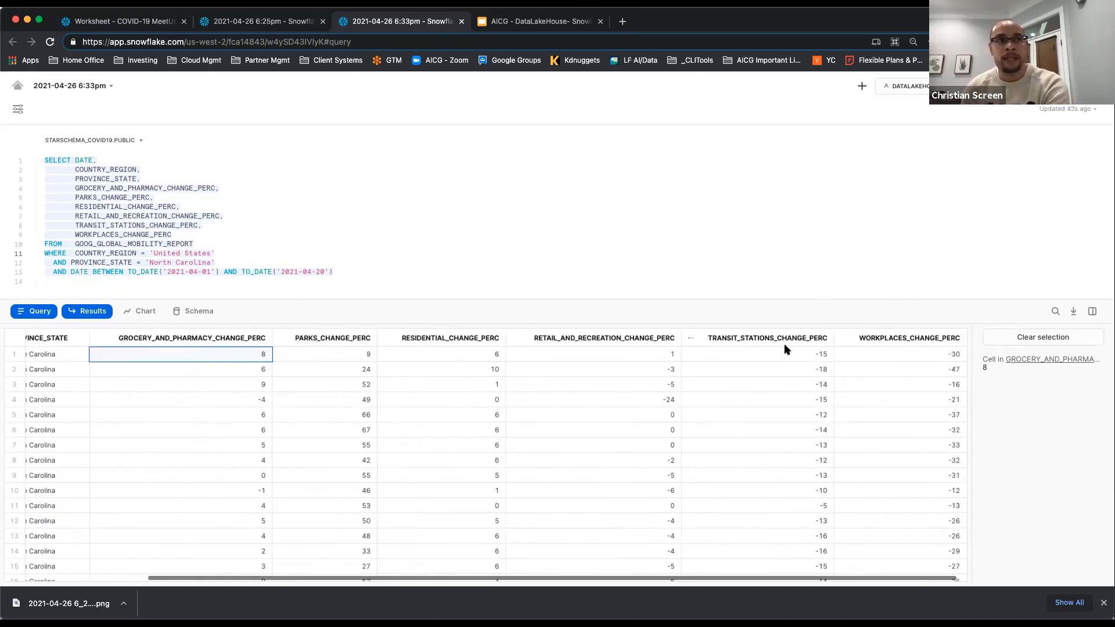
scroll(701, 374, left, 8)
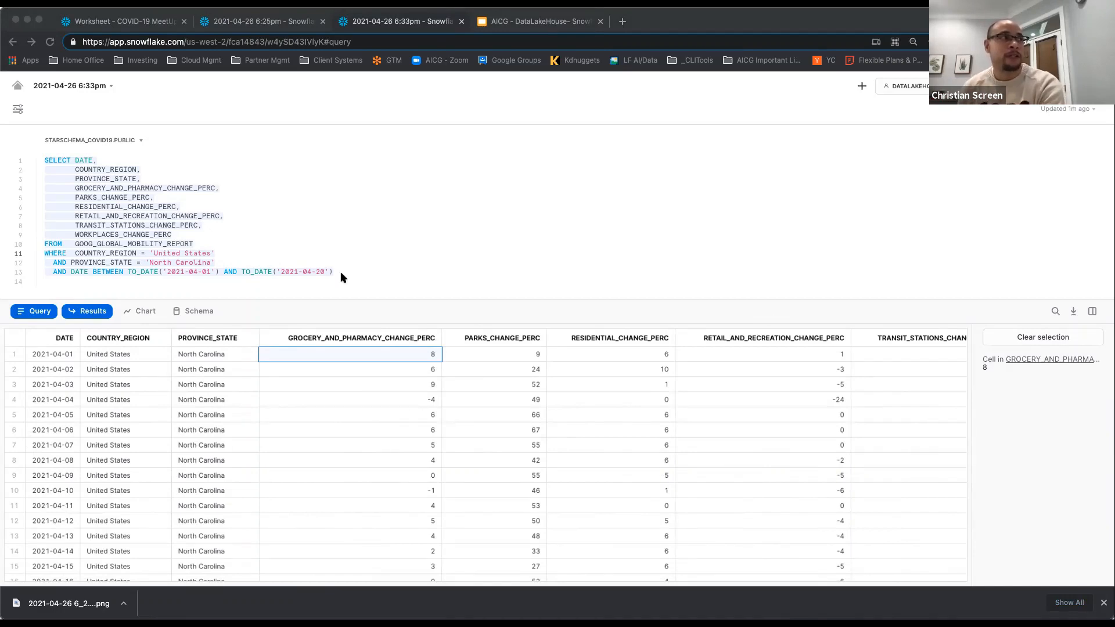
click(227, 281)
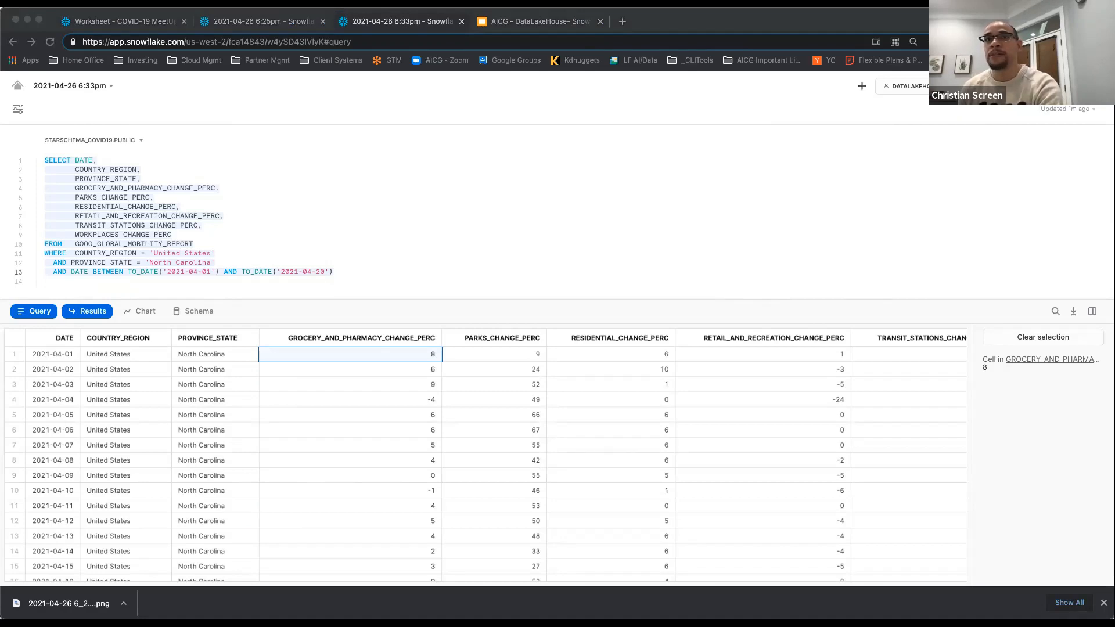
Switch to the Google Slides presentation and open the "Combining Ad-hoc Queries..." slide
click(524, 22)
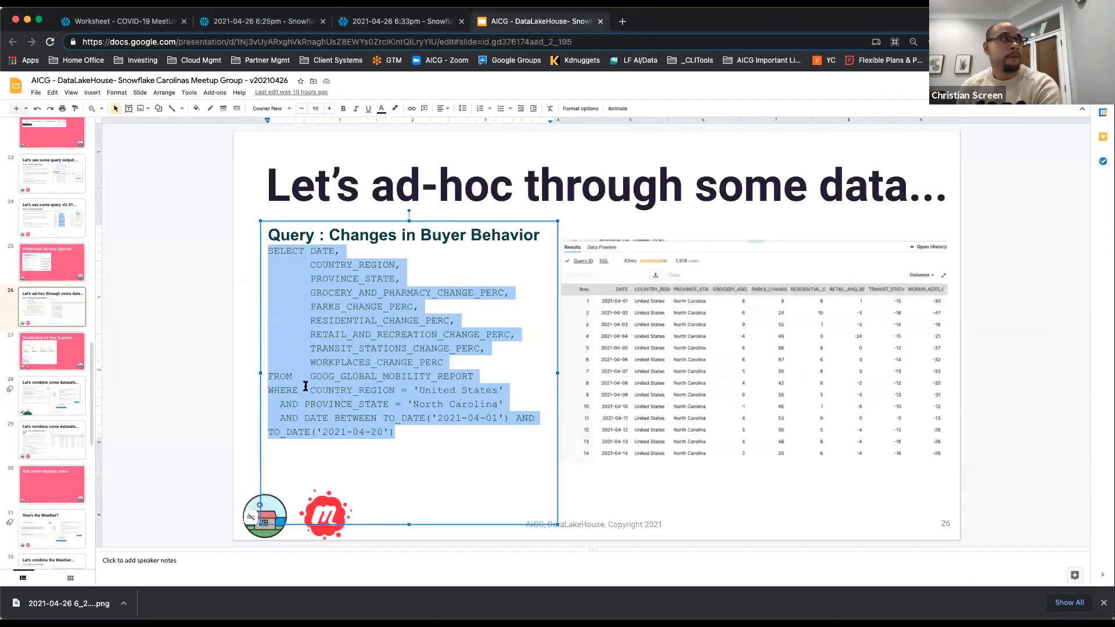
scroll(74, 420, down, 3)
click(50, 263)
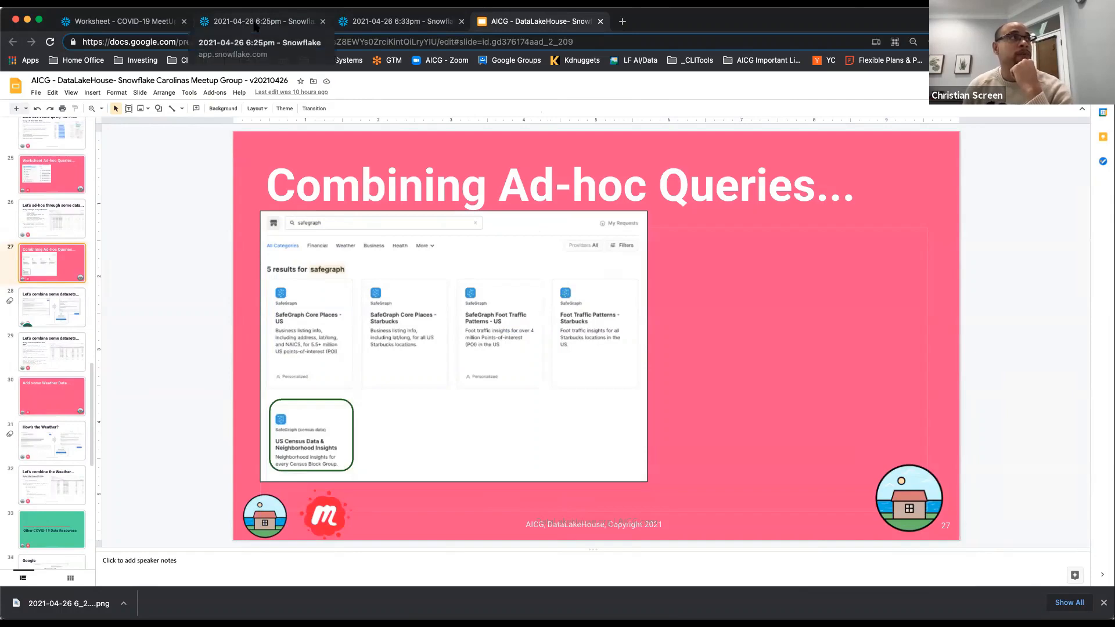
Return to the Snowflake classic console and open the Snowflake Data Marketplace from it
click(366, 23)
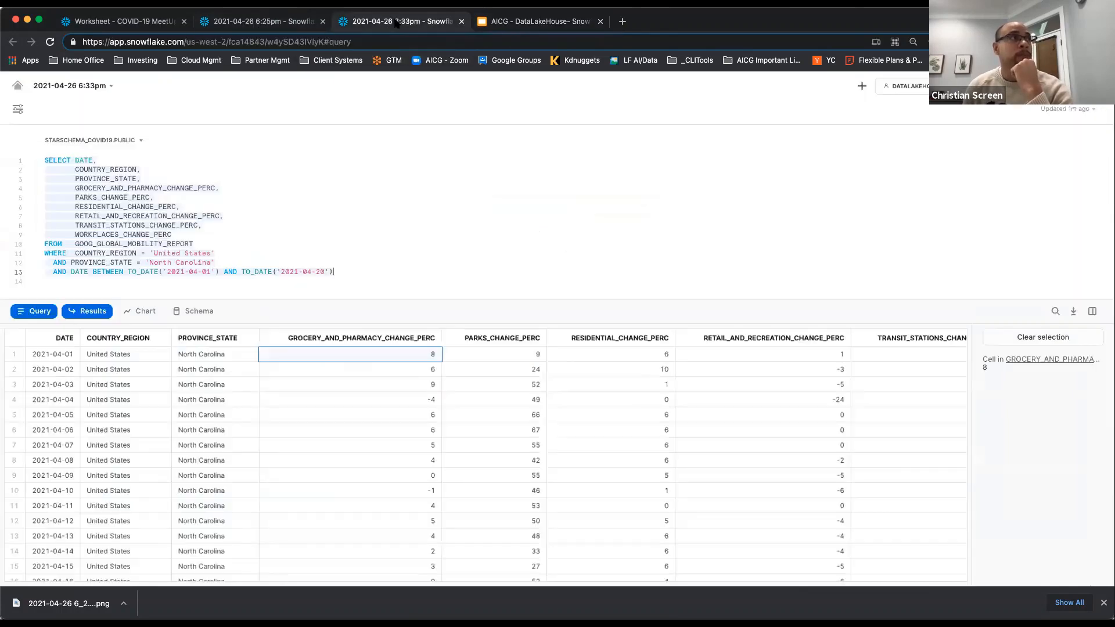
click(271, 23)
click(119, 23)
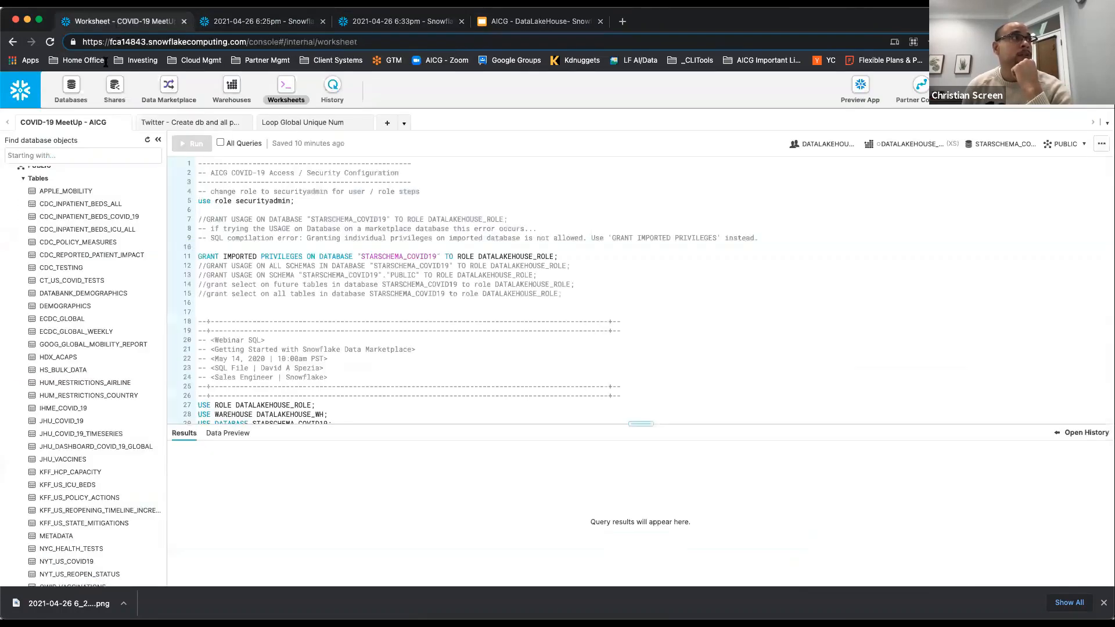
click(167, 94)
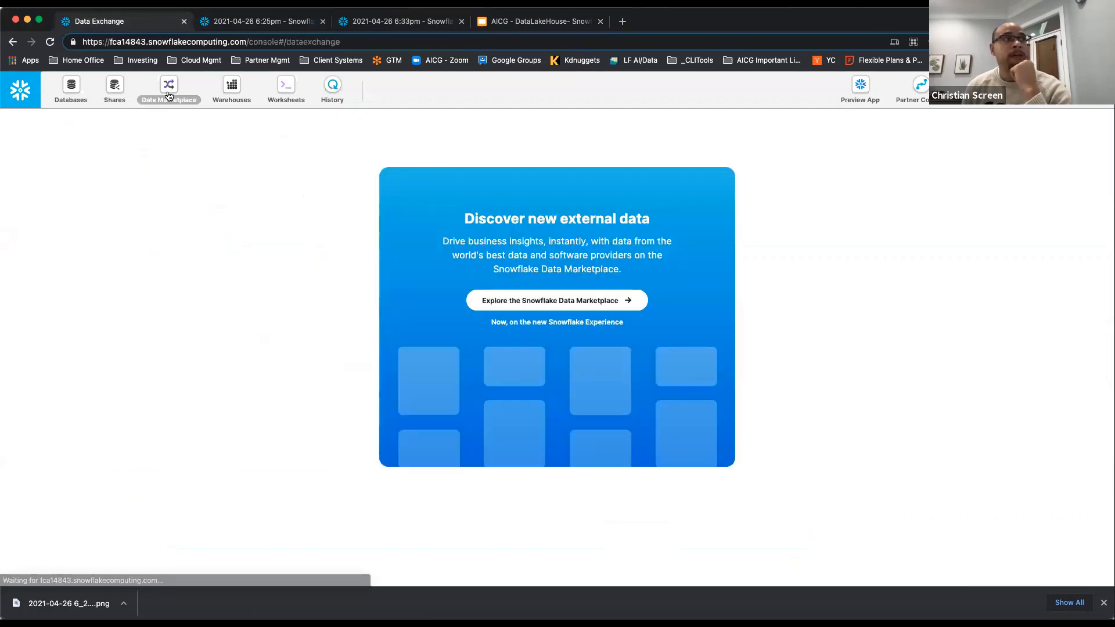
click(571, 300)
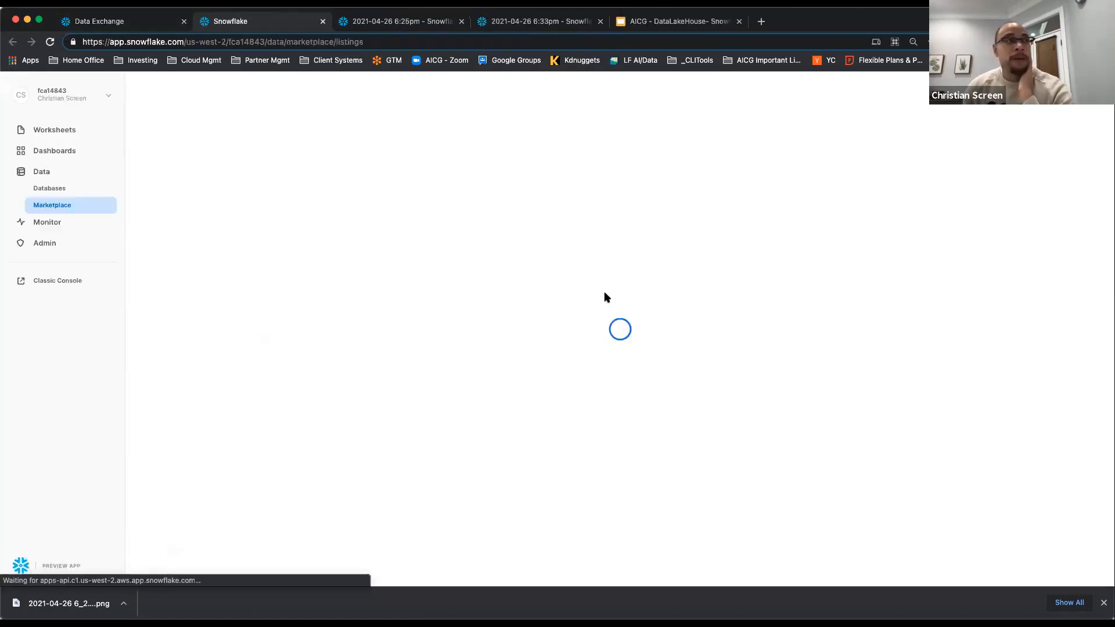
Check the dataset on the slide, search the Data Marketplace for "us censu" and view SafeGraph's "US Census Data & Neighborhood Insights" listing
click(670, 23)
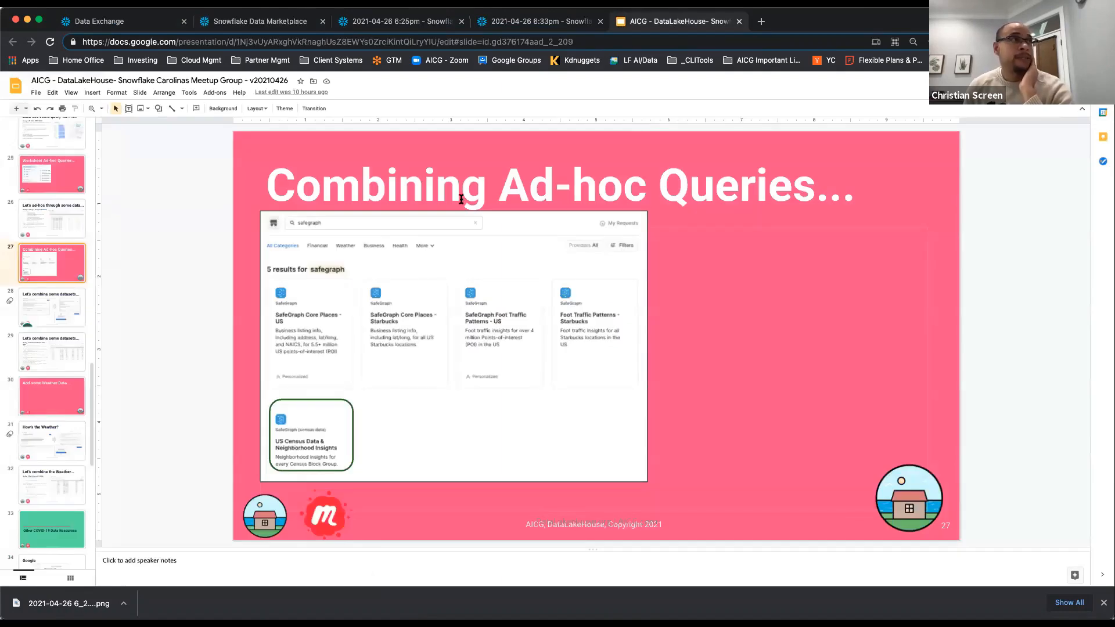
click(557, 23)
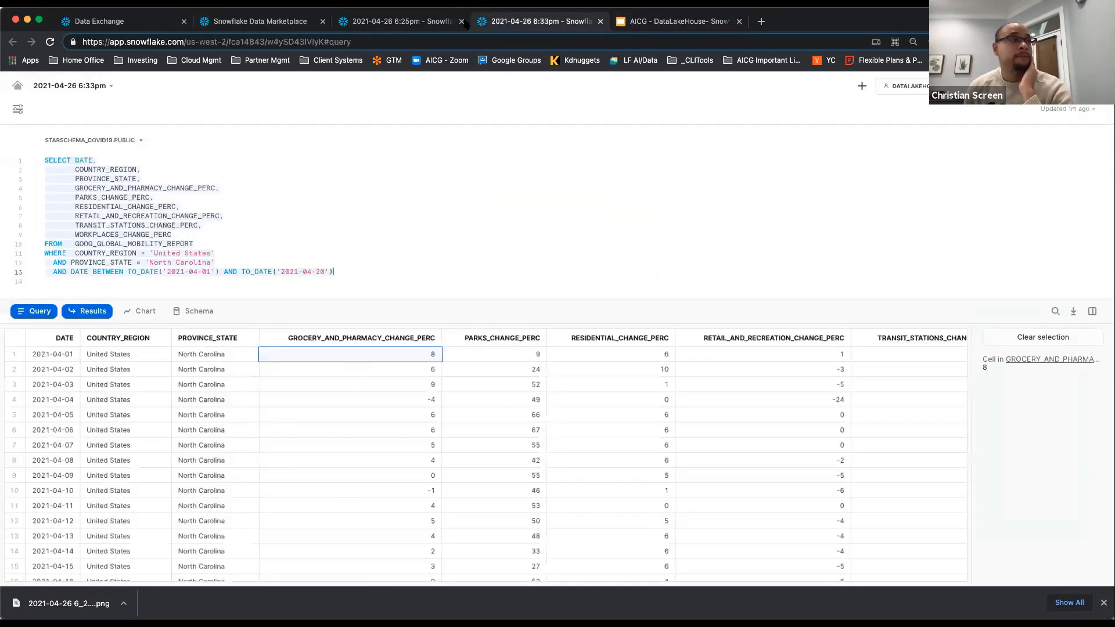
click(399, 23)
click(258, 23)
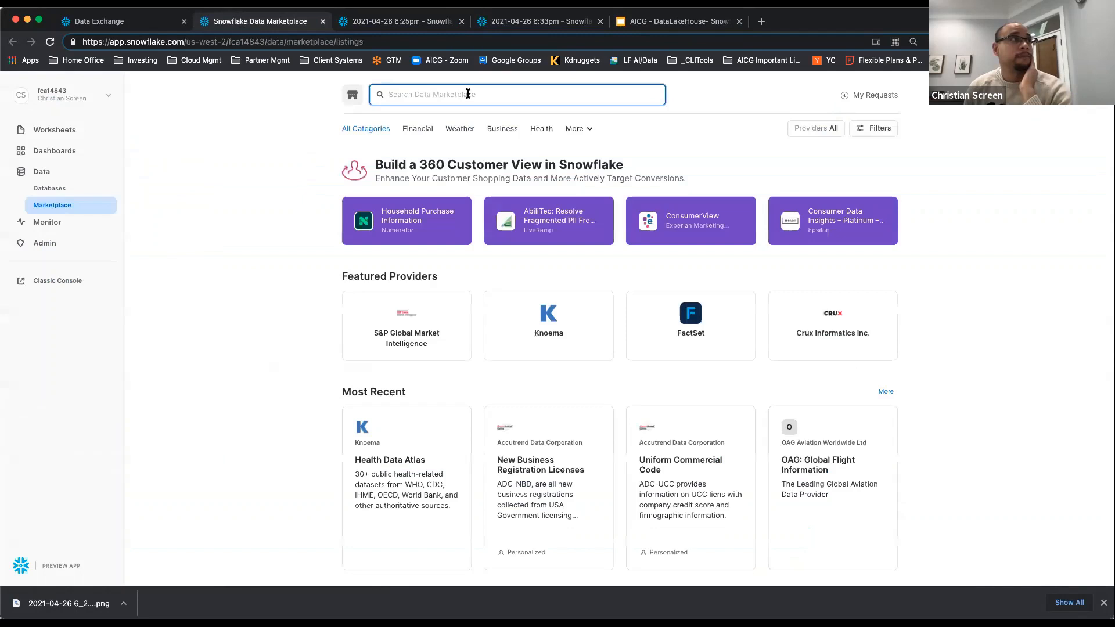
text(us censu)
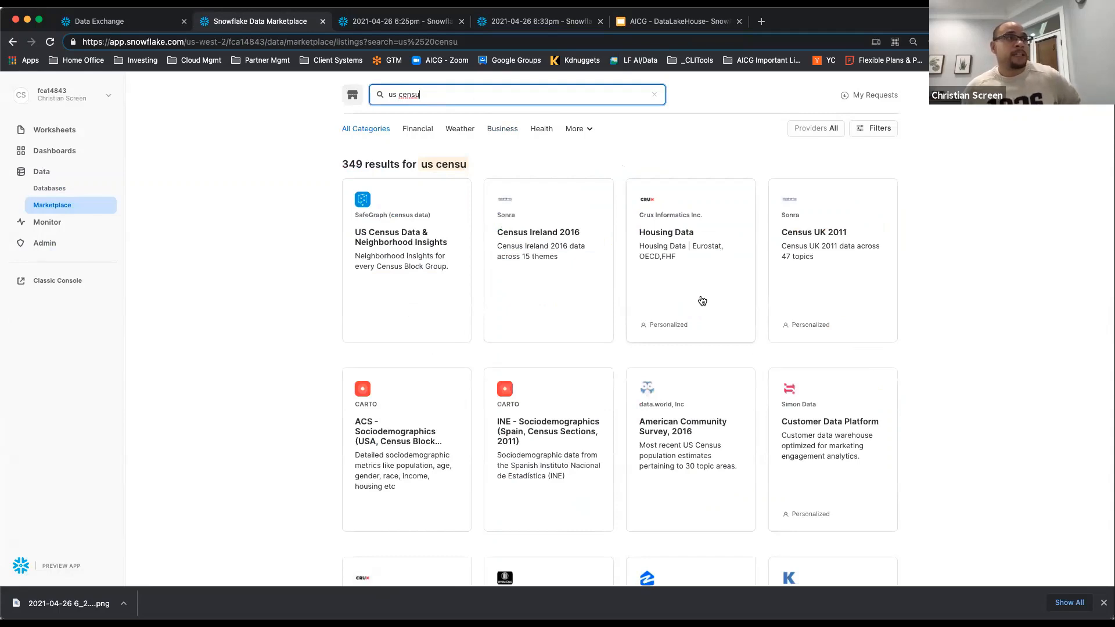
click(397, 236)
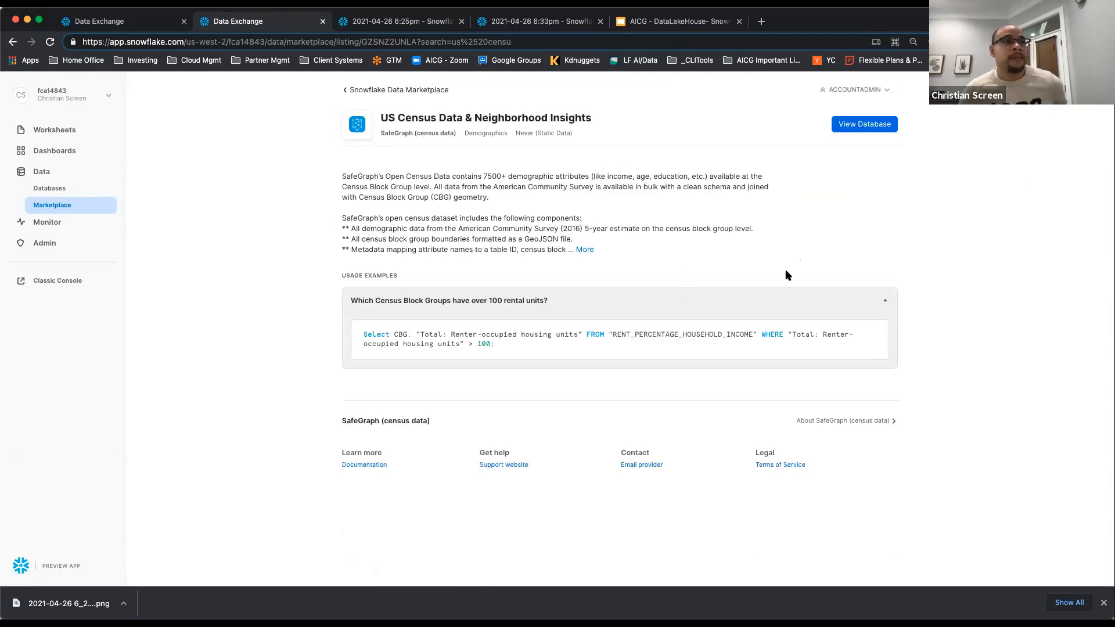
click(395, 90)
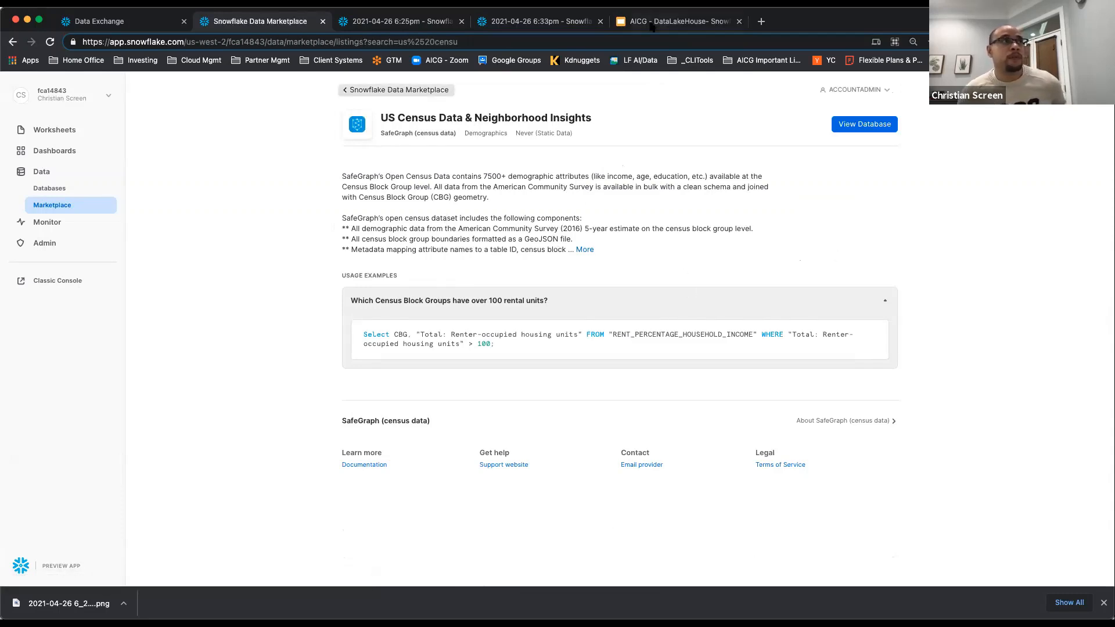
Switch to Google Slides to view the "How's the Weather?" slide and return to the Snowflake Data Marketplace
key(super+5)
scroll(65, 493, down, 2)
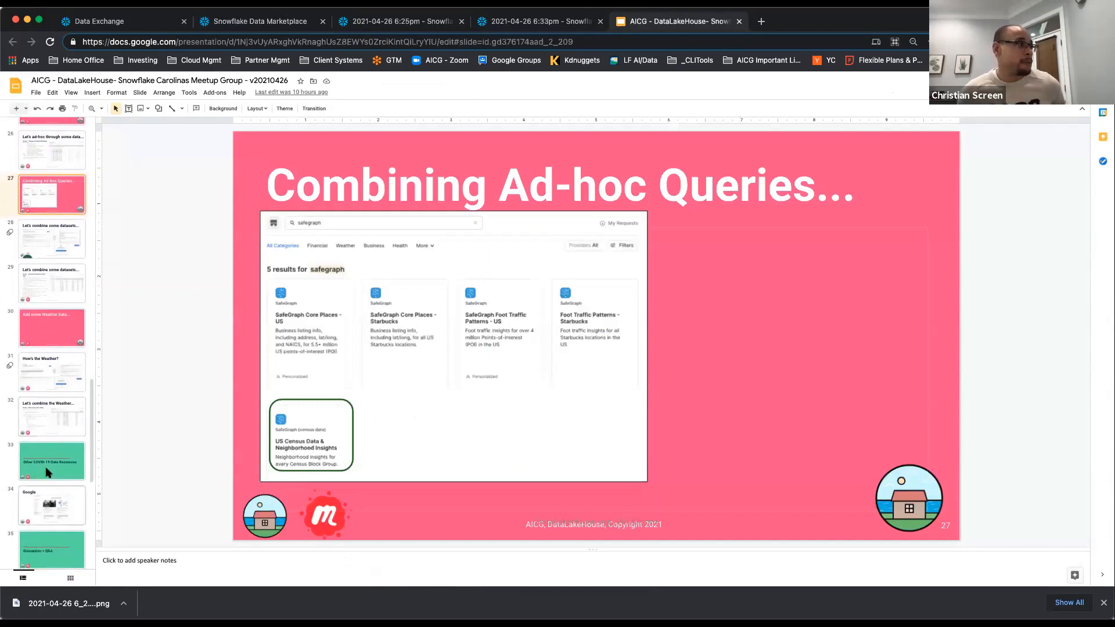
click(39, 373)
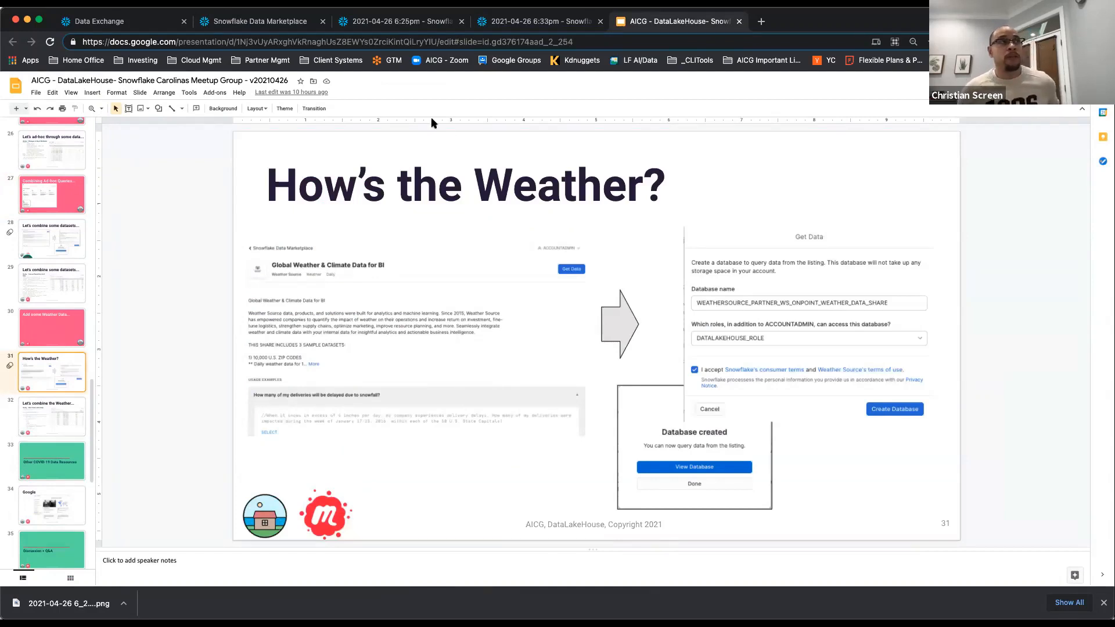
click(269, 24)
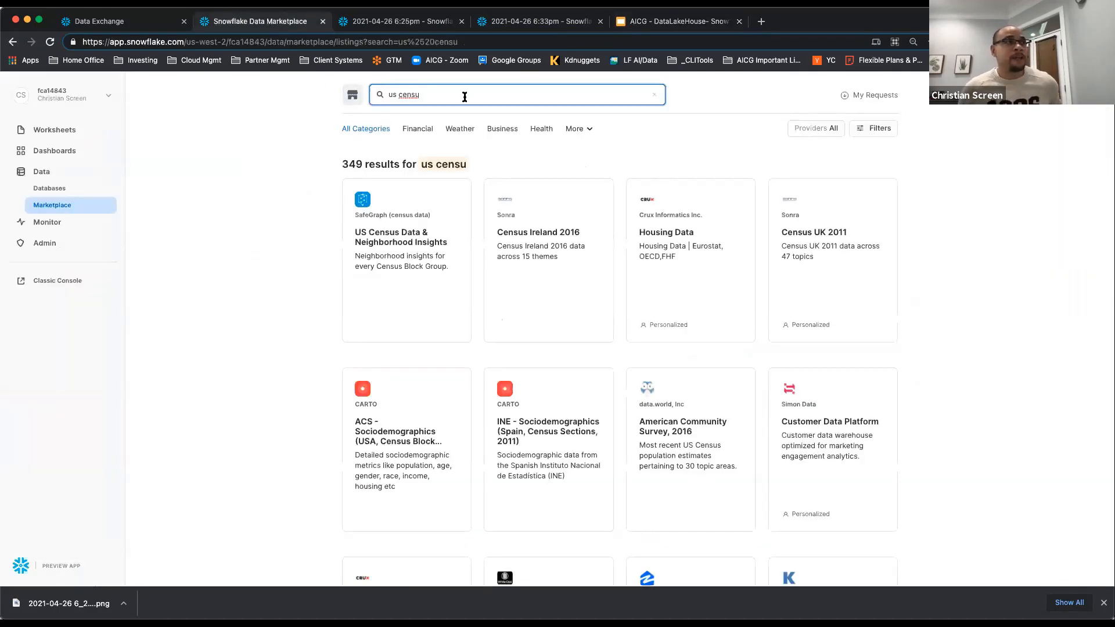
Search the Data Marketplace for "weather", view Weather Source's "Global Weather & Climate Data for BI" listing and return to the search results
drag(463, 95, 387, 94)
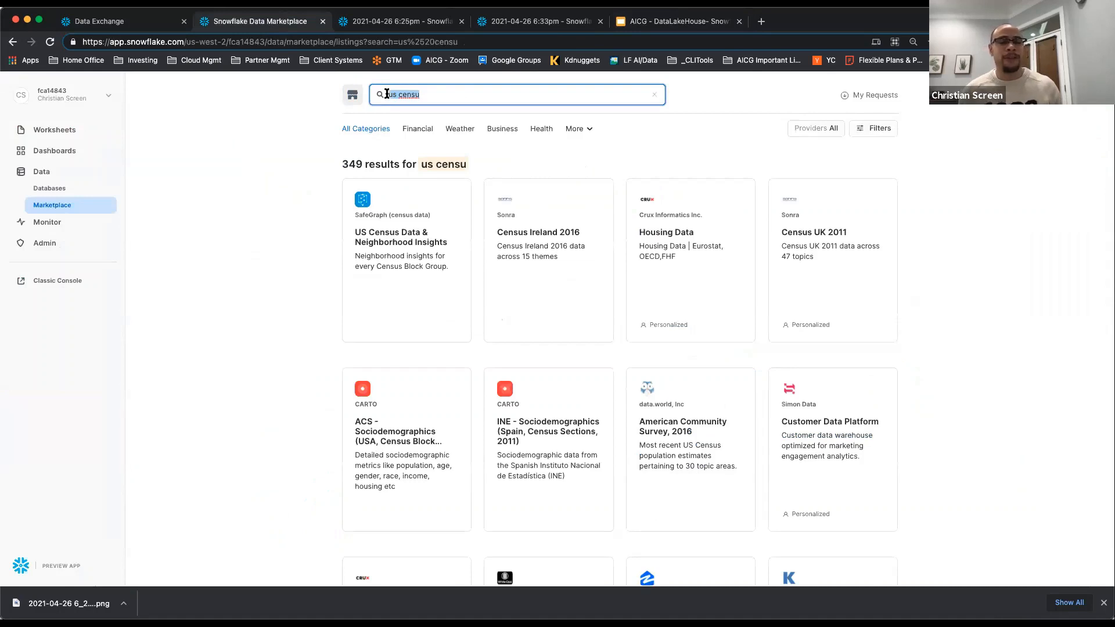
text(weather)
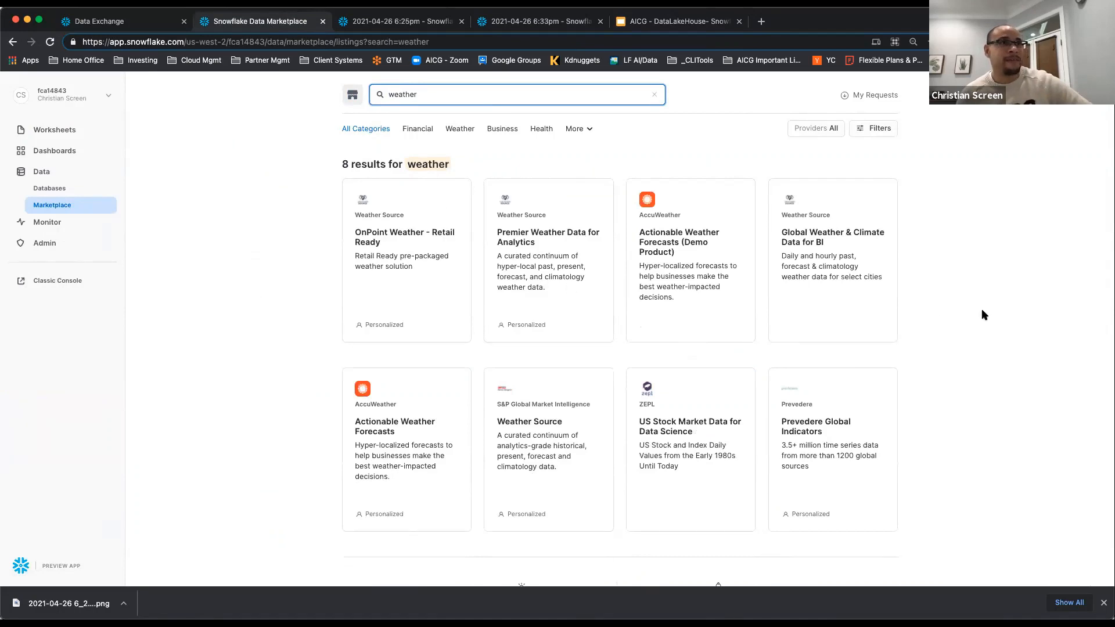
click(805, 246)
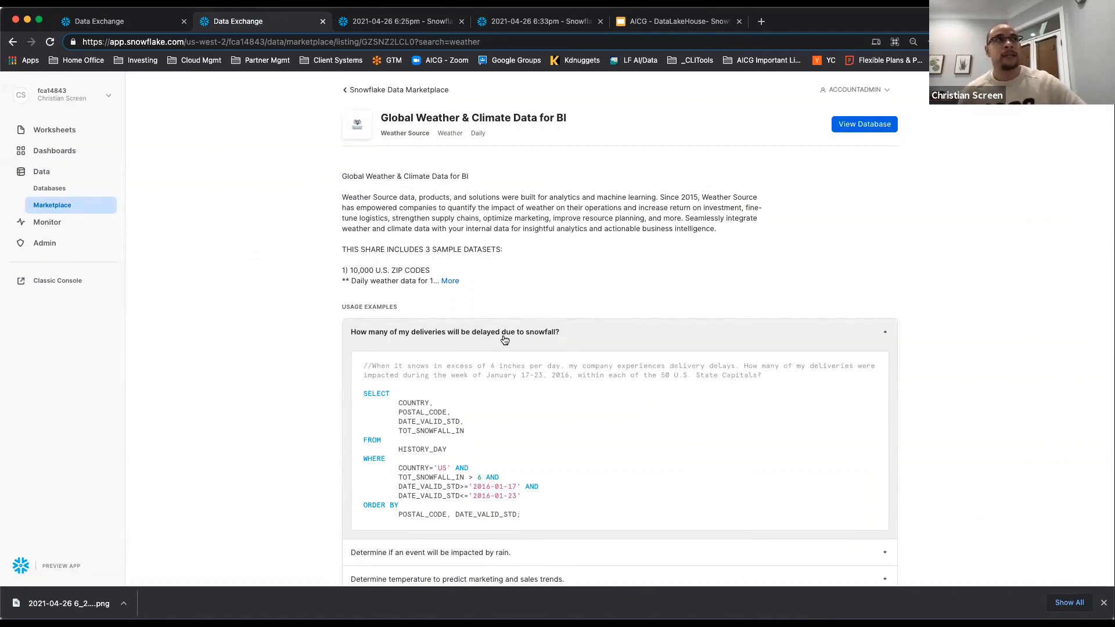
click(389, 91)
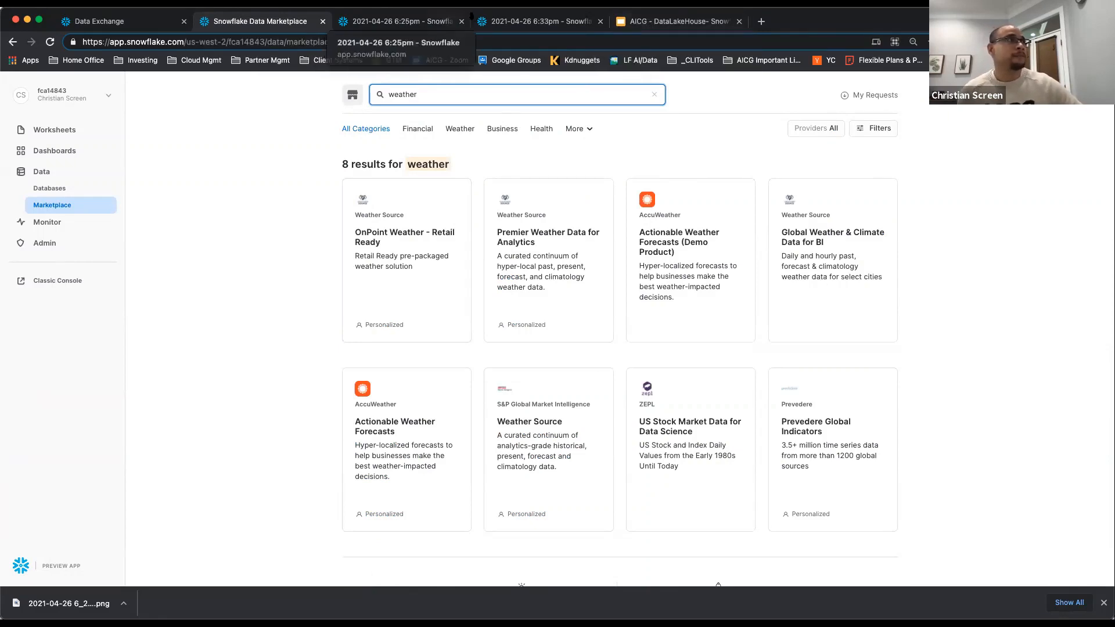
Switch to Google Slides and copy the full "Census Population & At Risk" query from slide 29, "Let's combine some datasets..."
click(646, 26)
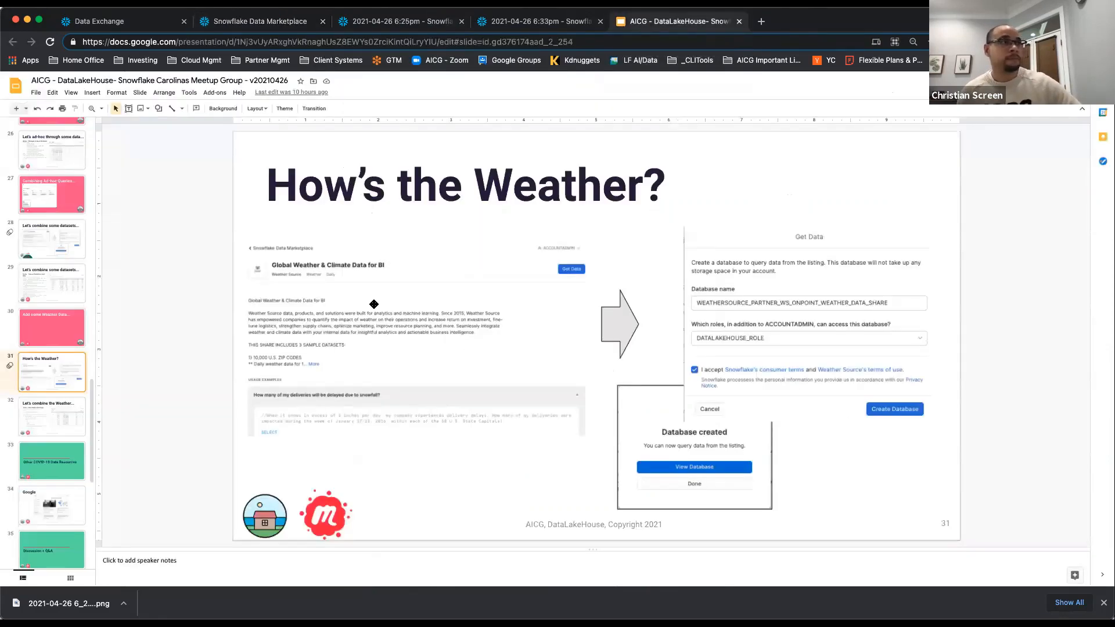
click(50, 252)
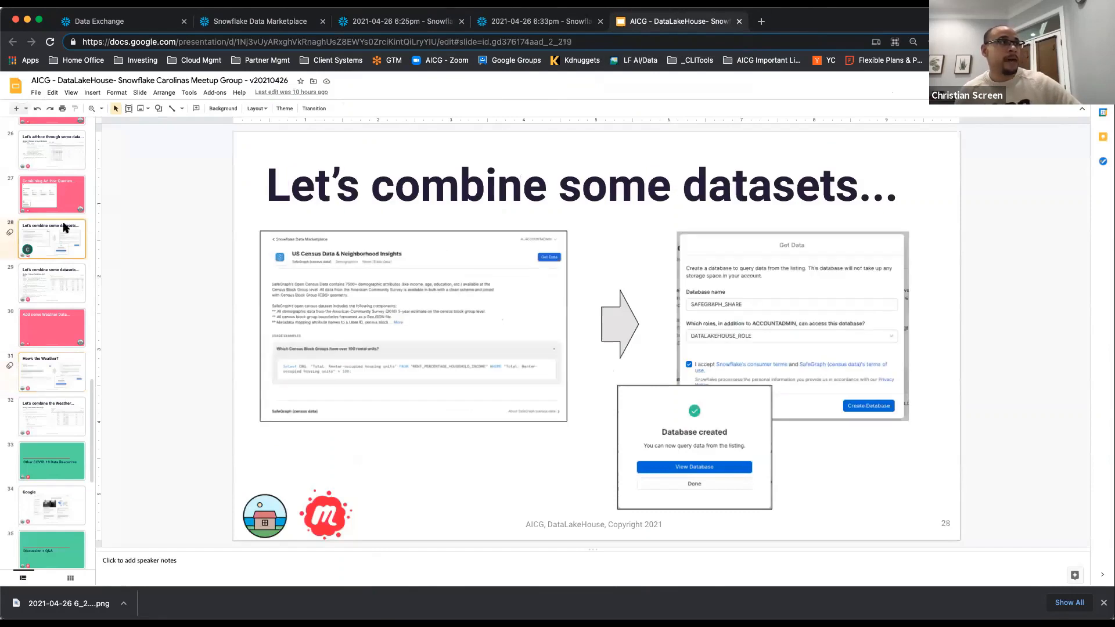
click(51, 278)
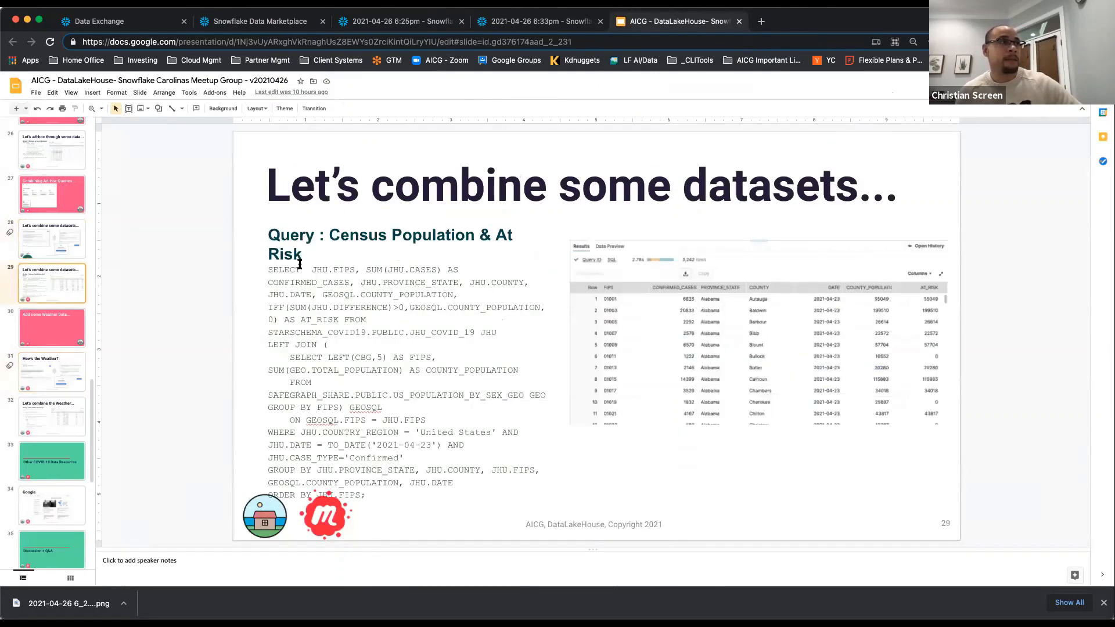
click(268, 270)
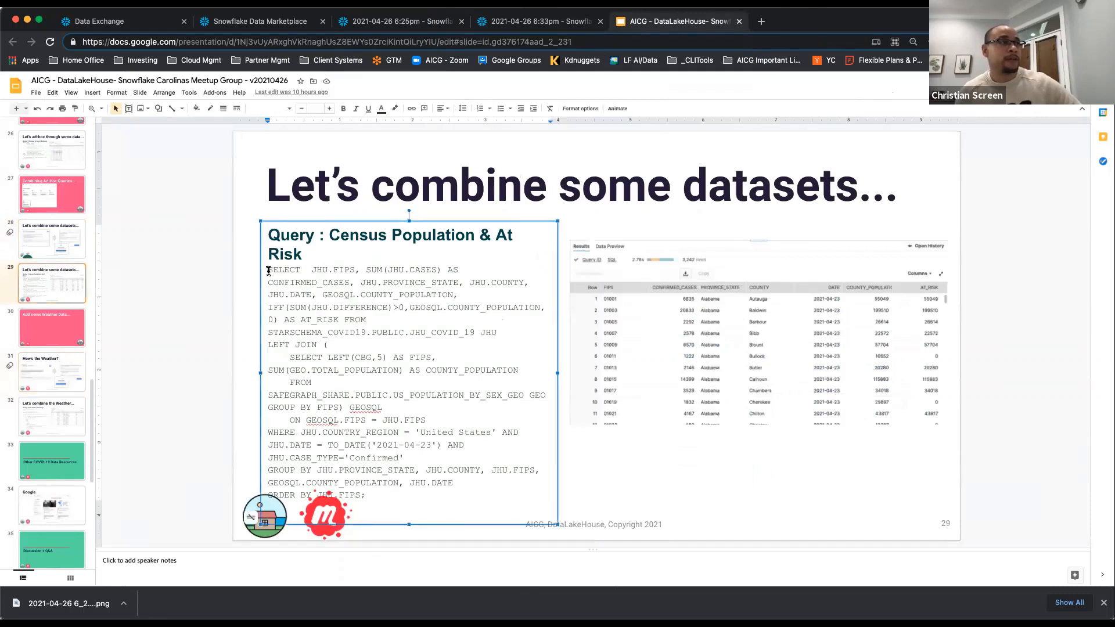
drag(269, 270, 389, 494)
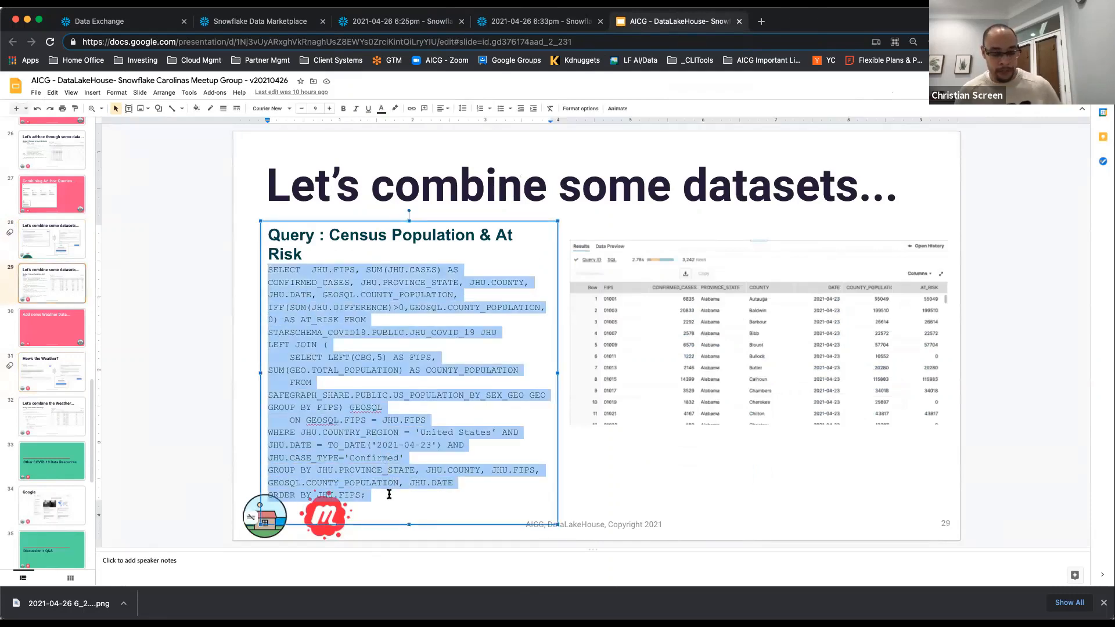
Replace the vaccination ratio query in the Snowflake worksheet "2021-04-26 6:25pm" with the copied census population and at-risk query
click(396, 22)
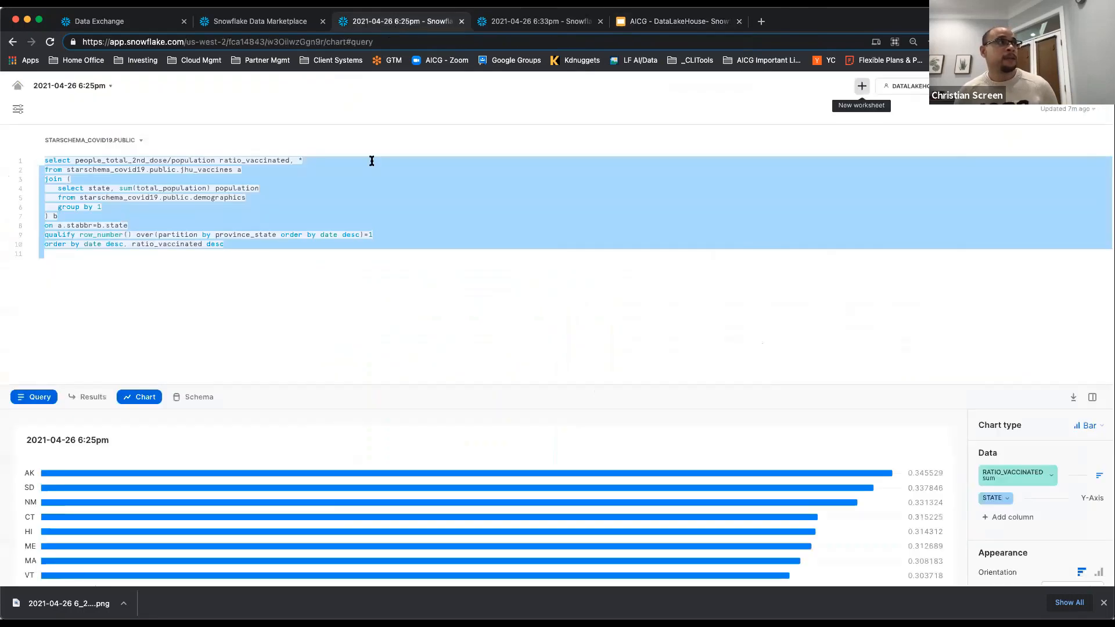
click(226, 288)
drag(227, 288, 15, 163)
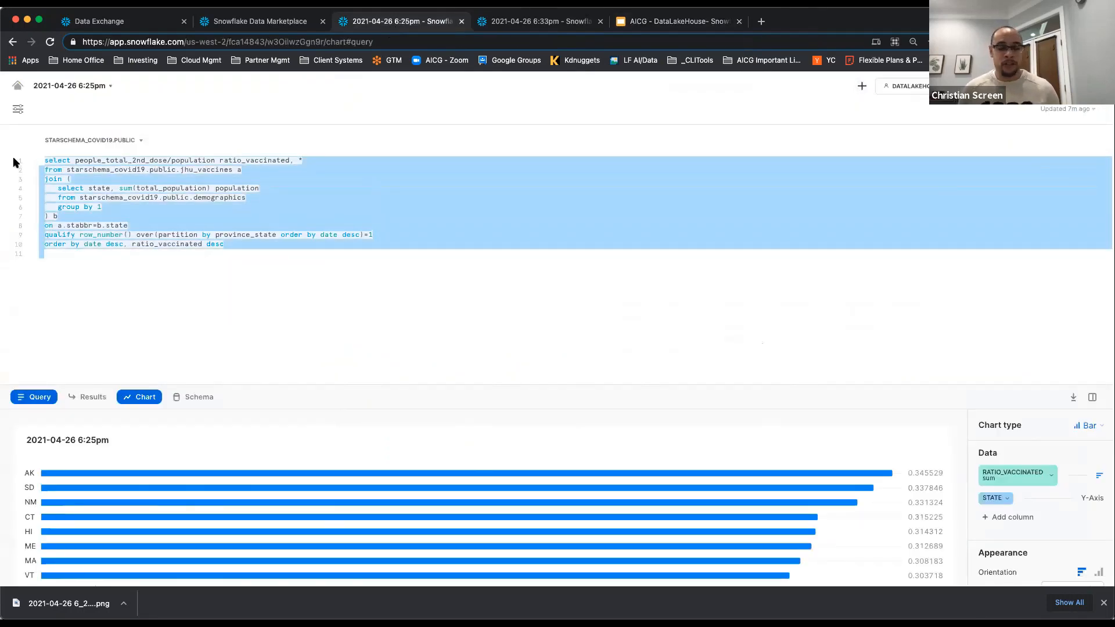
key(BackSpace)
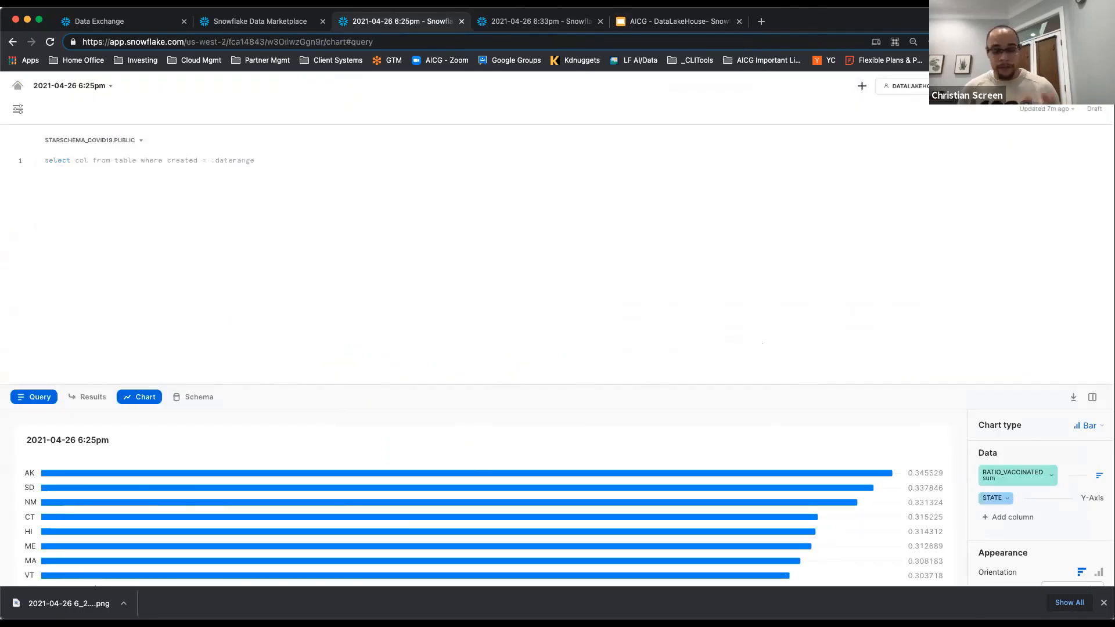
text(SELECT  JHU.FIPS, SUM(JHU.CASES) AS CONFIRMED_CASES, JHU.PROVINCE_STATE, JHU.COUNTY, JHU.DATE, GEOSQL.COUNTY_POPULATION, IFF(SUM(JHU.DIFFERENCE)>0,GEOSQL.COUNTY_POPULATION,0) AS AT_RISK FROM STARSCHEMA_COVID19.PUBLIC.JHU_COVID_19 JHU LEFT JOIN (     SELECT LEFT(CBG,5) AS FIPS, SUM(GEO.TOTAL_POPULATION) AS COUNTY_POPULATION     FROM SAFEGRAPH_SHARE.PUBLIC.US_POPULATION_BY_SEX_GEO GEO GROUP BY FIPS) GEOSQL     ON GEOSQL.FIPS = JHU.FIPS WHERE JHU.COUNTRY_REGION = 'United States' AND JHU.DATE = TO_DATE('2021-04-23') AND JHU.CASE_TYPE='Confirmed' GROUP BY JHU.PROVINCE_STATE, JHU.COUNTY, JHU.FIPS, GEOSQL.COUNTY_POPULATION, JHU.DATE ORDER BY JHU.FIPS;)
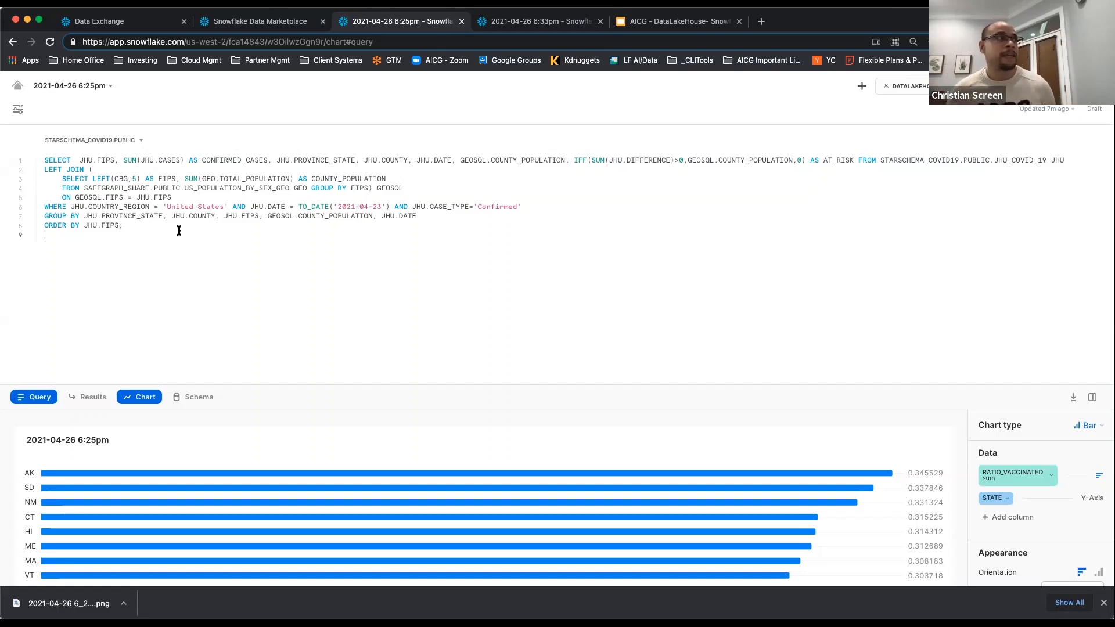
Copy the whole census population and at-risk query into a new worksheet and run it there
drag(234, 261, 25, 157)
key(super+c)
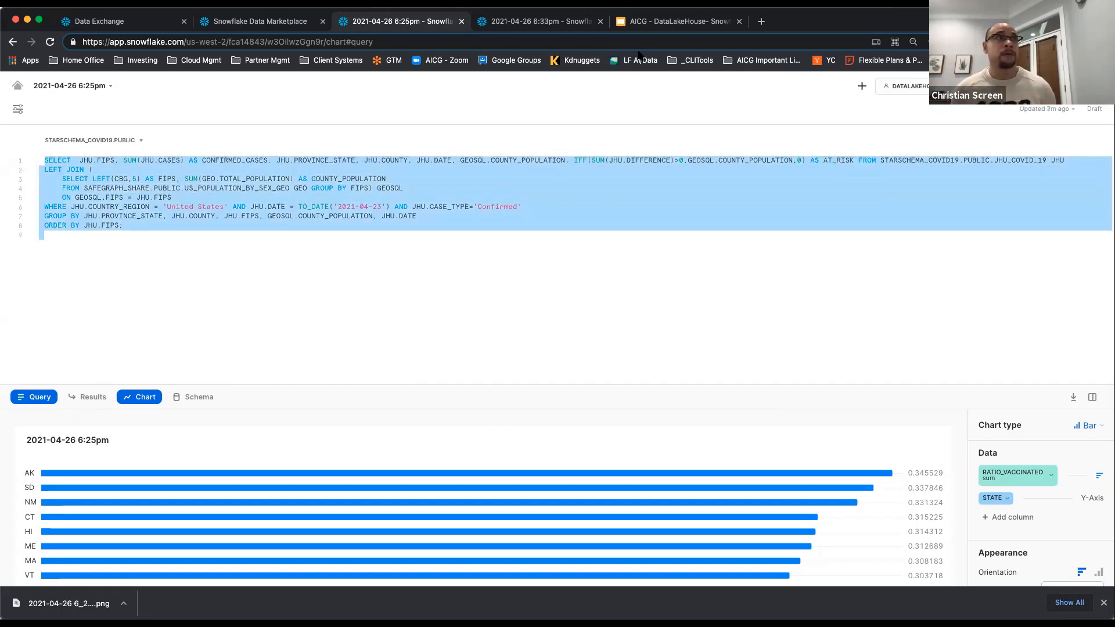
click(862, 85)
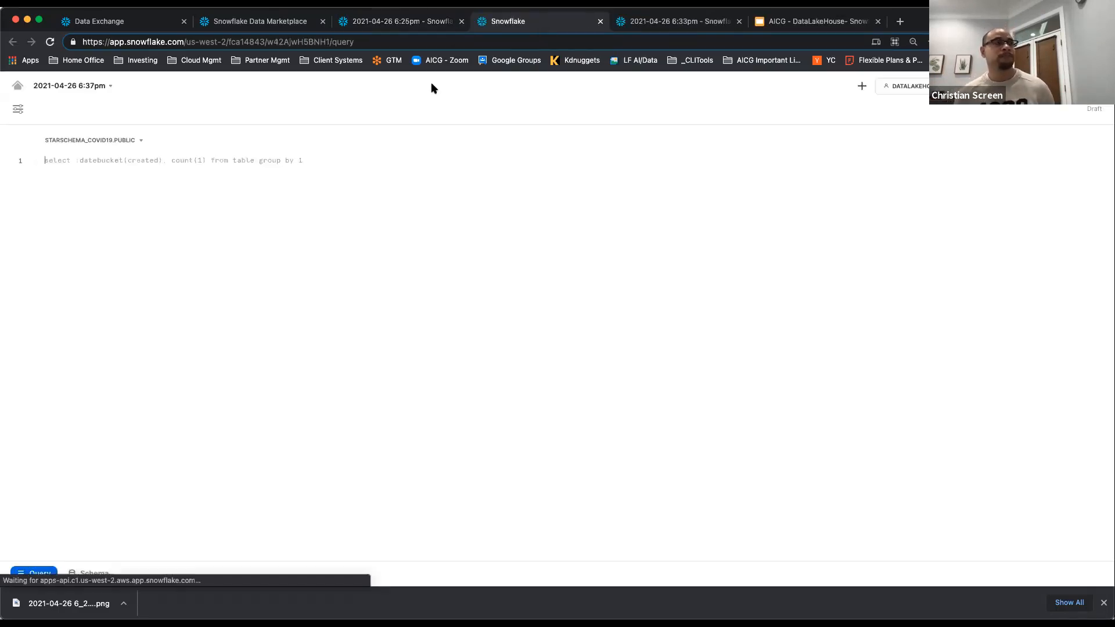
key(super+v)
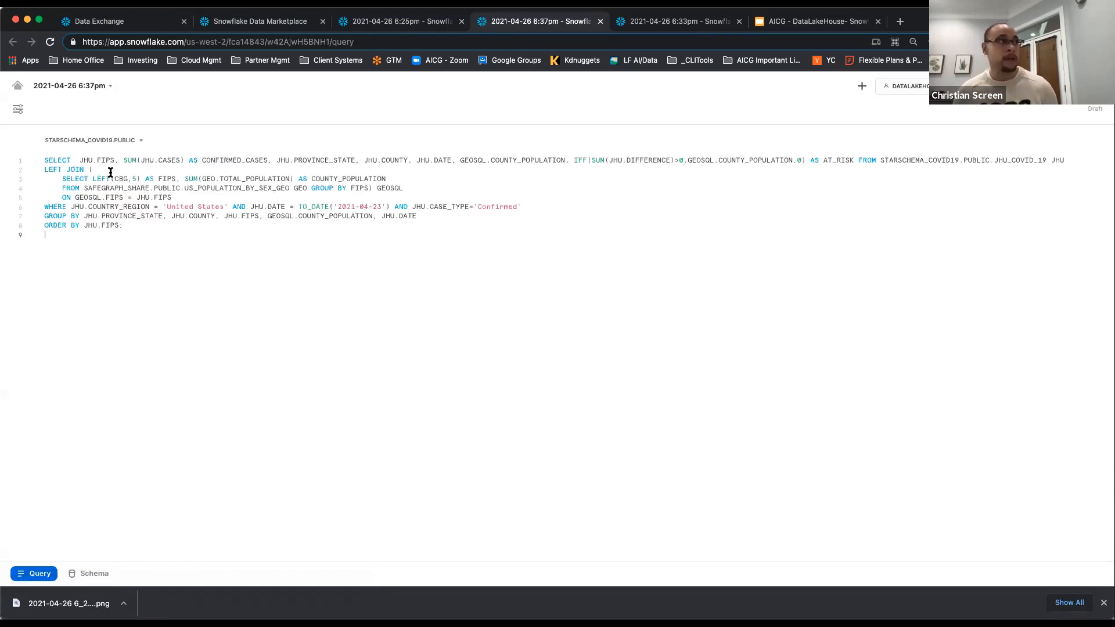
key(super+Return)
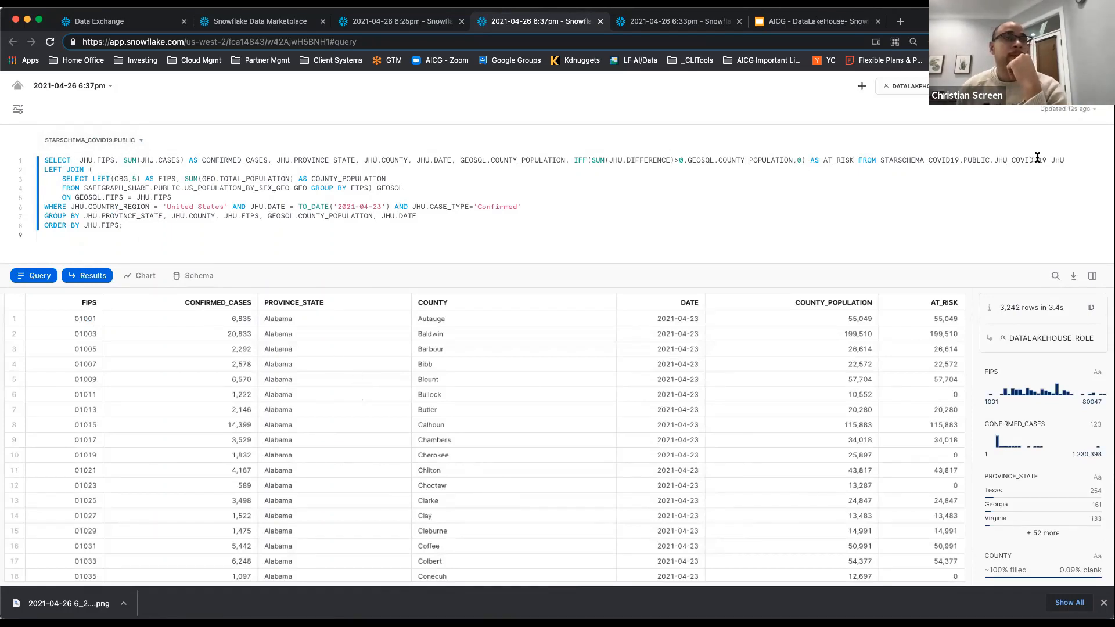
Examine the query's PUBLIC.JHU_COVID_19 source and SAFEGRAPH_SHARE population subquery, and review the COUNTY_POPULATION and AT_RISK columns in the results
drag(1047, 159, 962, 159)
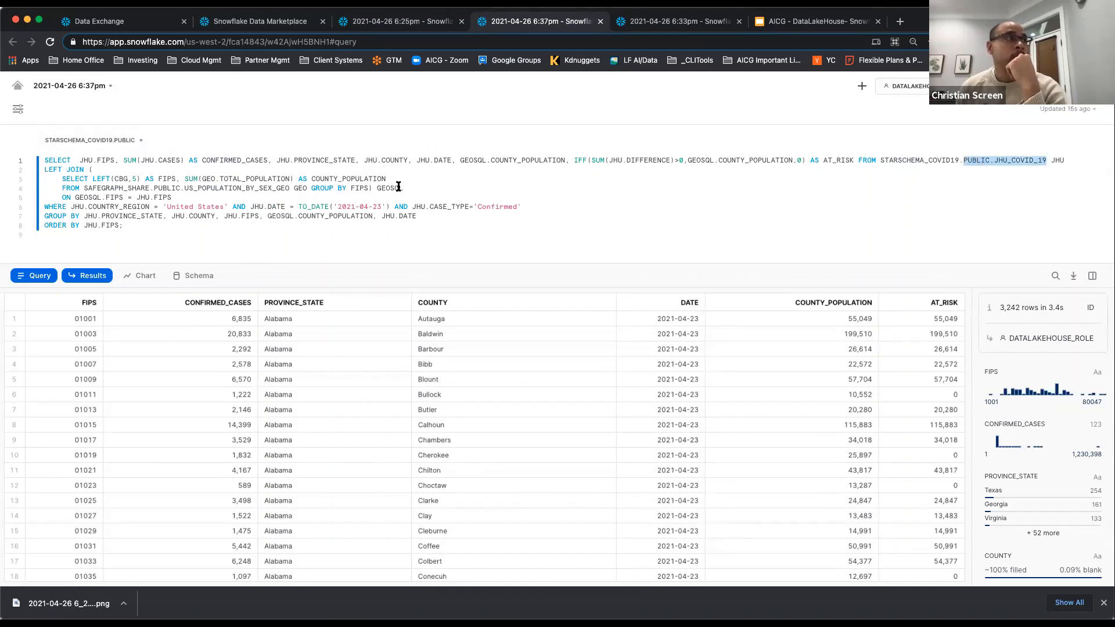
drag(399, 187, 79, 181)
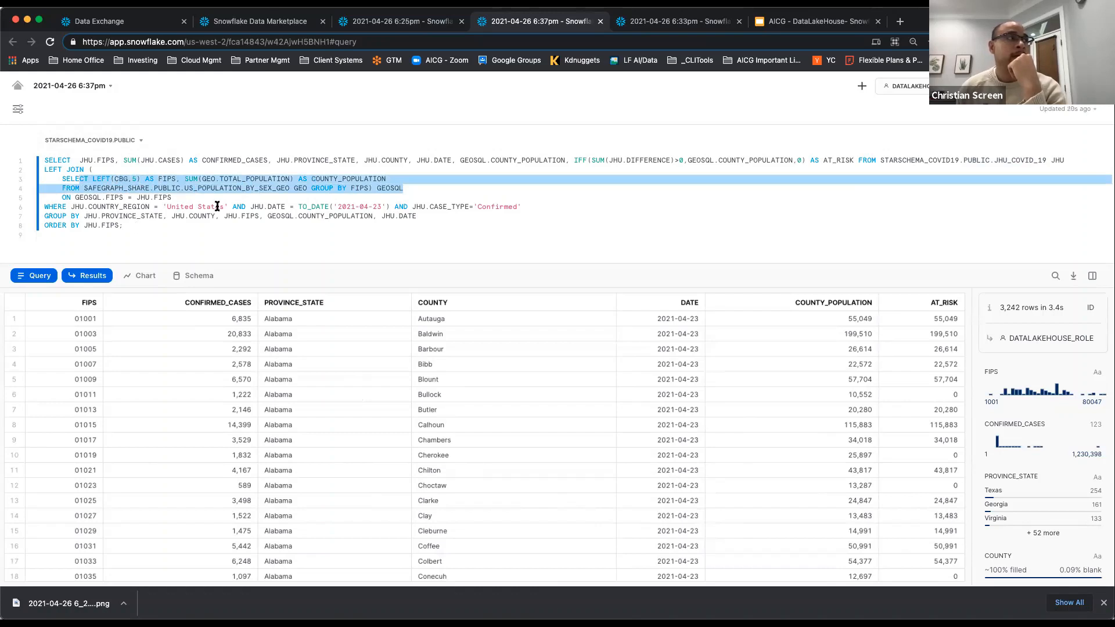
click(198, 207)
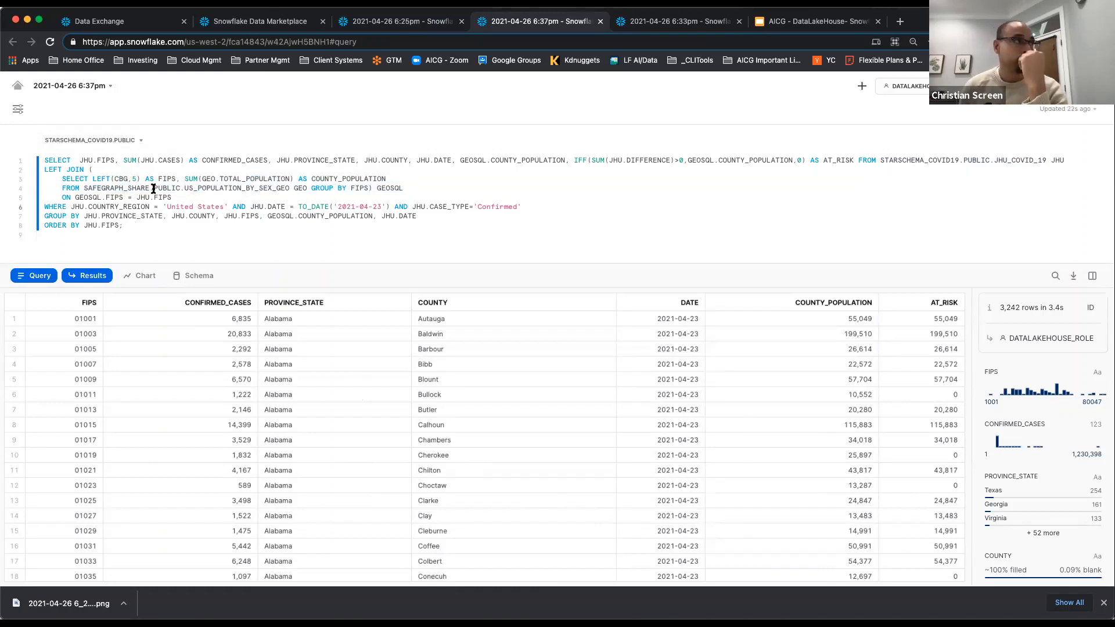
drag(368, 187, 47, 177)
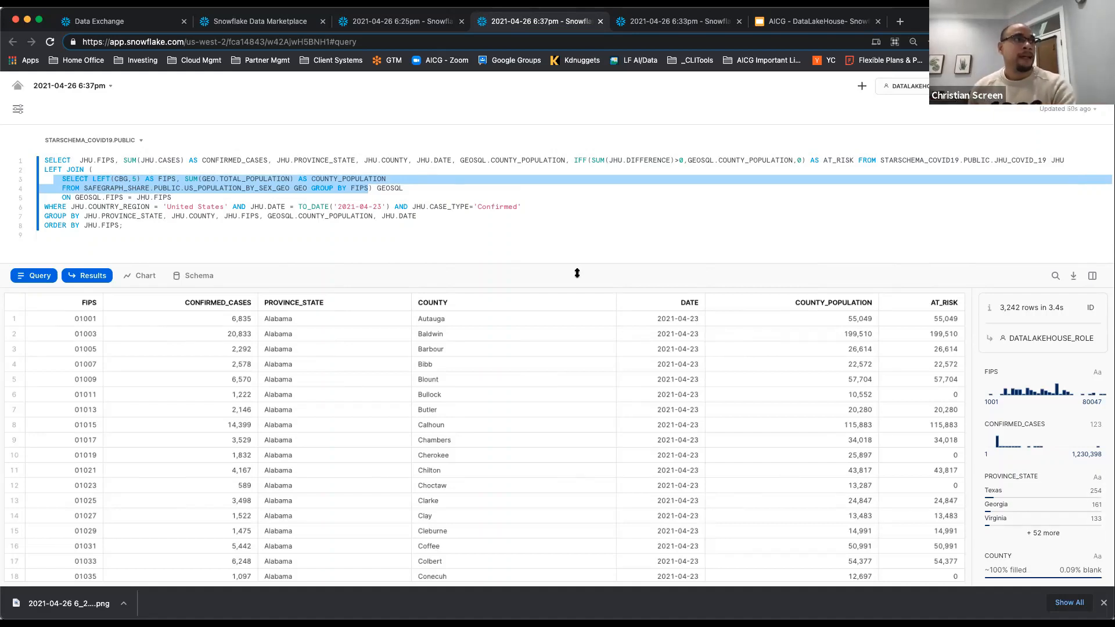
click(583, 254)
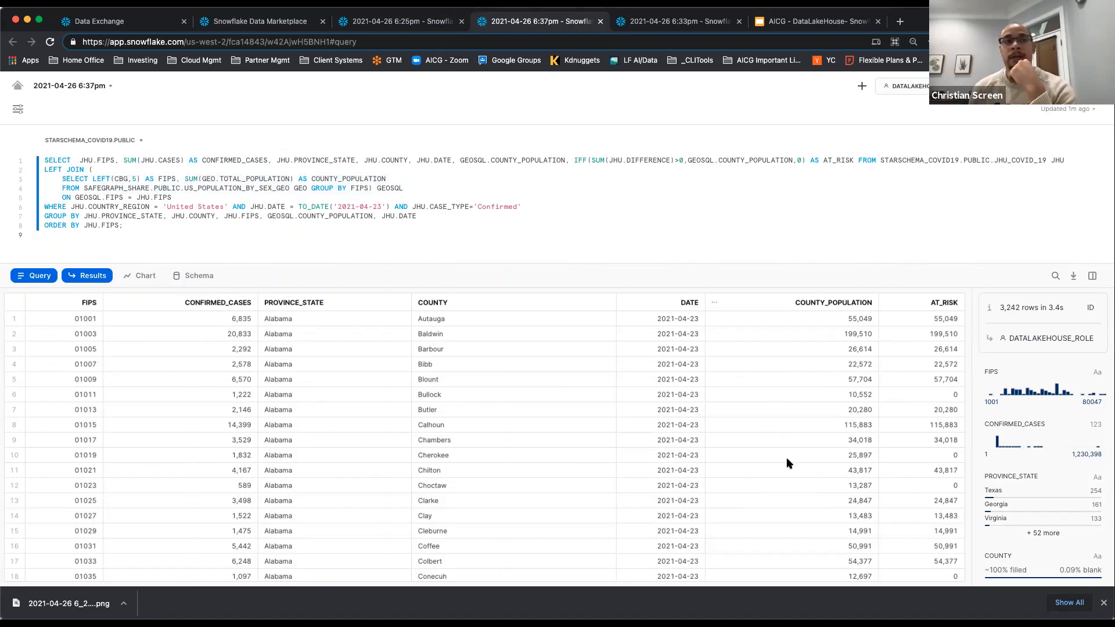
scroll(909, 557, down, 2)
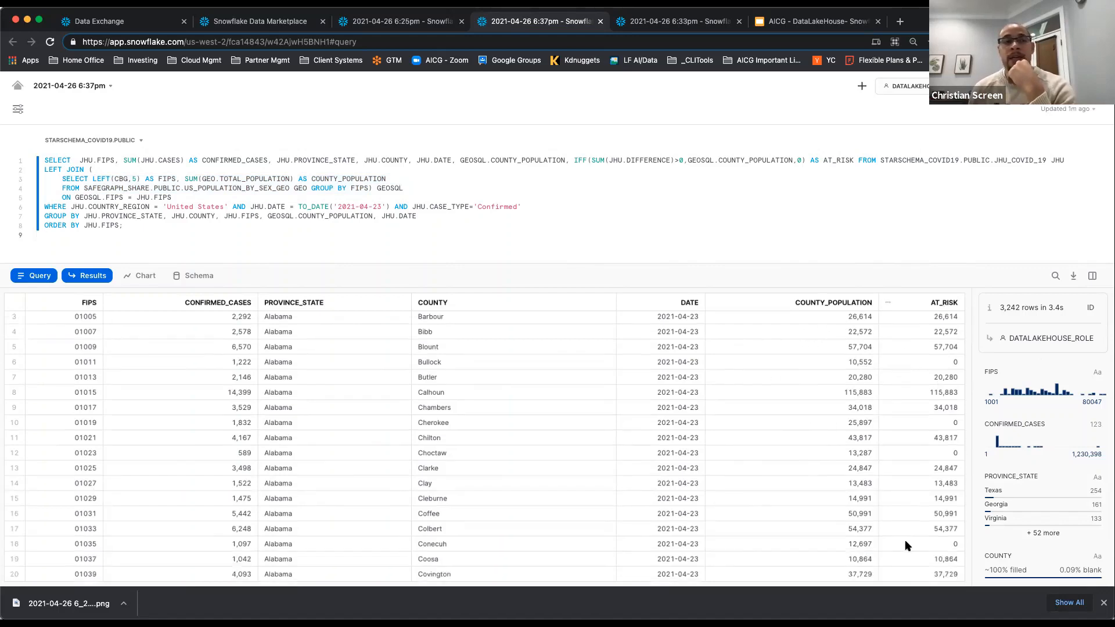
scroll(908, 545, down, 5)
scroll(905, 543, down, 3)
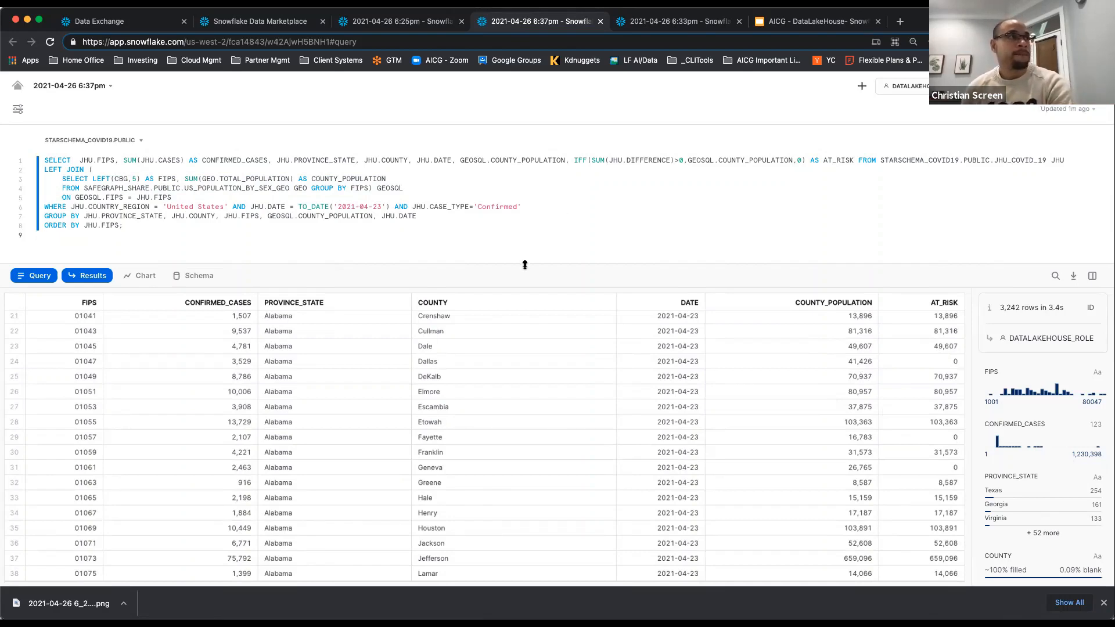
Remove the AND JHU.CASE_TYPE='Confirmed' condition from the WHERE clause, rerun the query and review the county results
drag(529, 207, 430, 207)
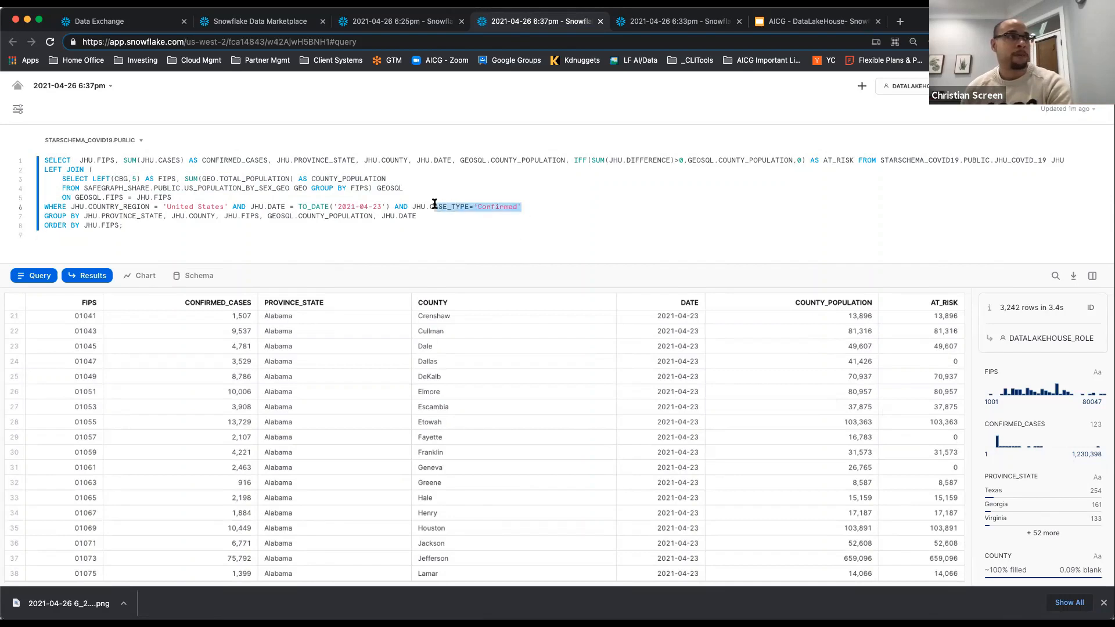
click(526, 207)
drag(544, 207, 395, 208)
key(BackSpace)
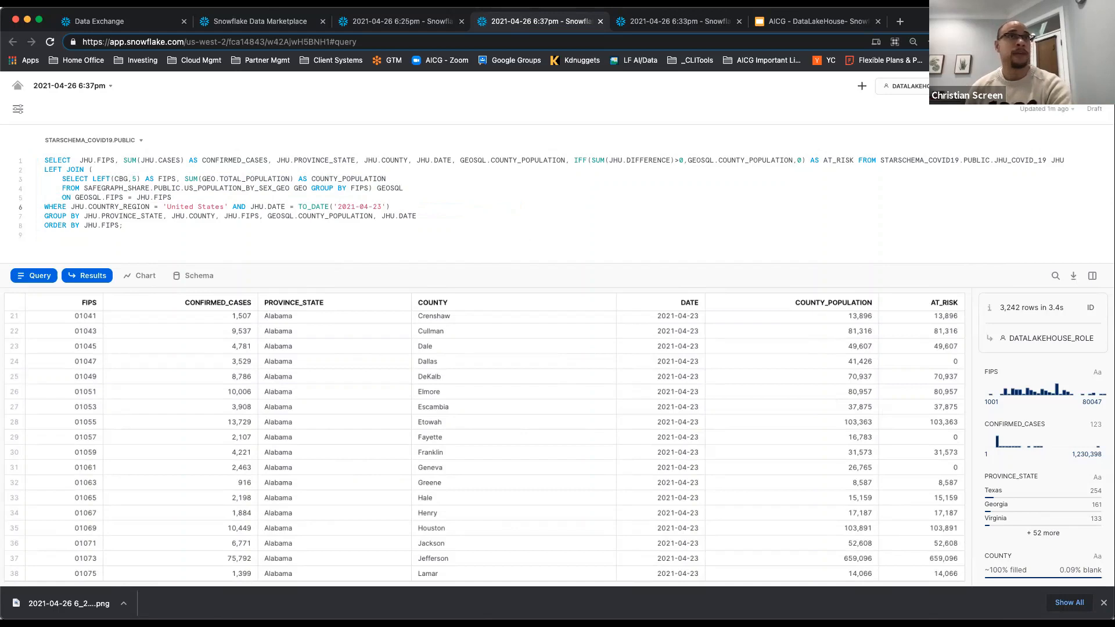
key(super+Return)
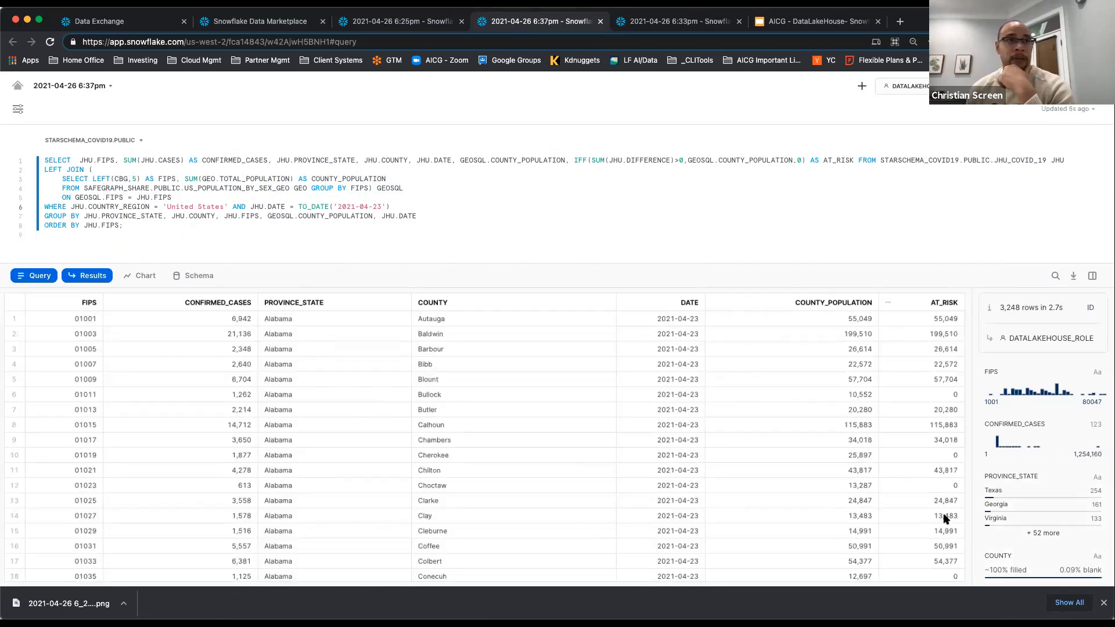
scroll(952, 520, down, 2)
scroll(933, 545, down, 3)
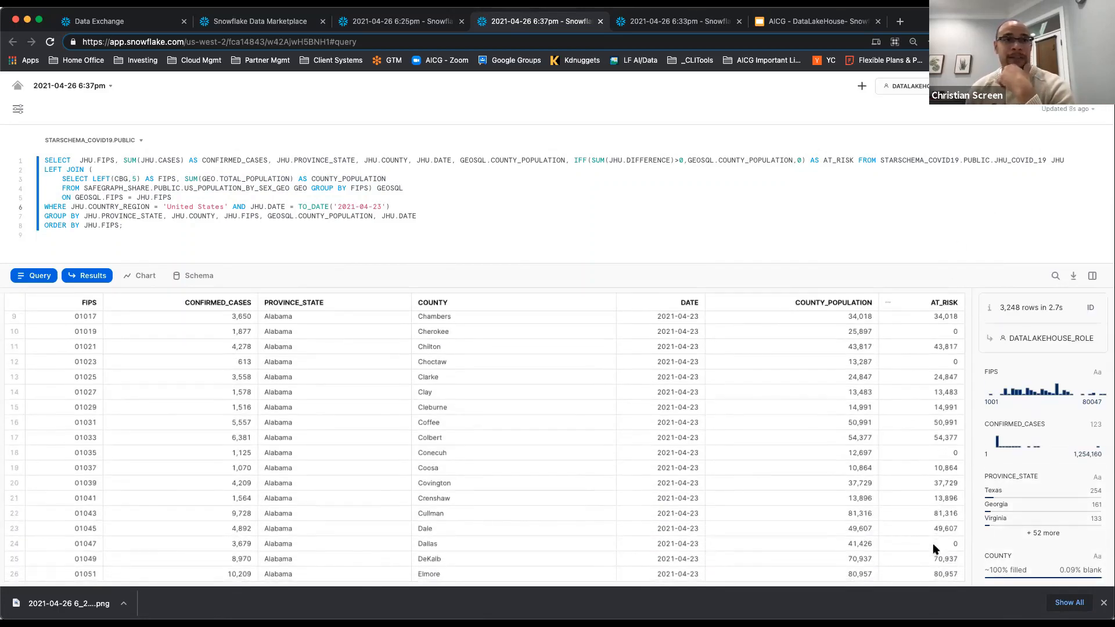
scroll(935, 548, down, 3)
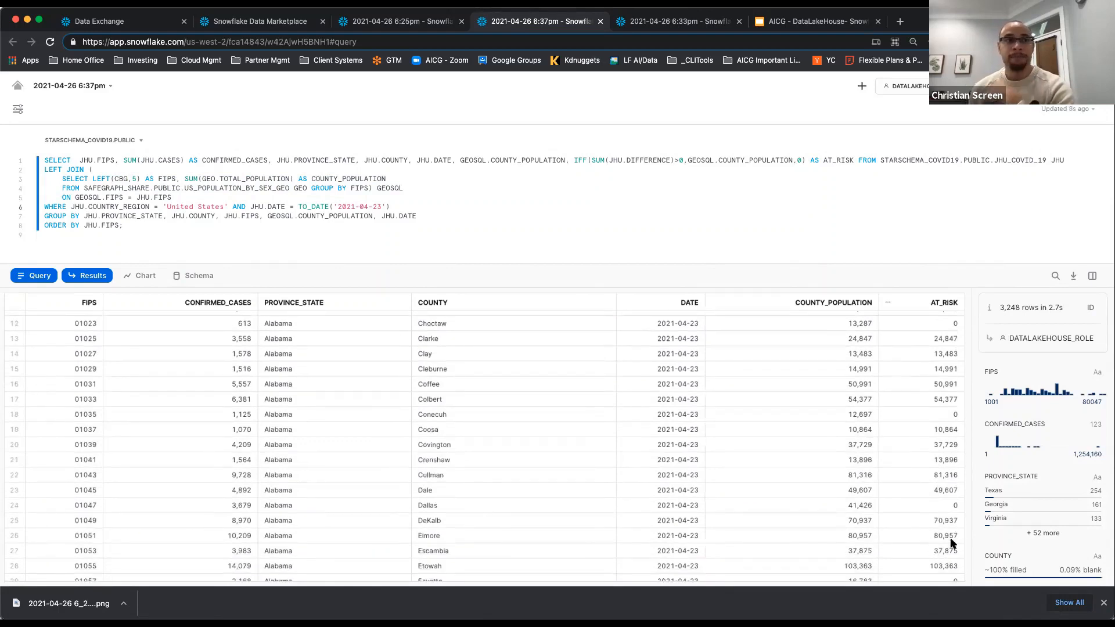
scroll(937, 546, down, 4)
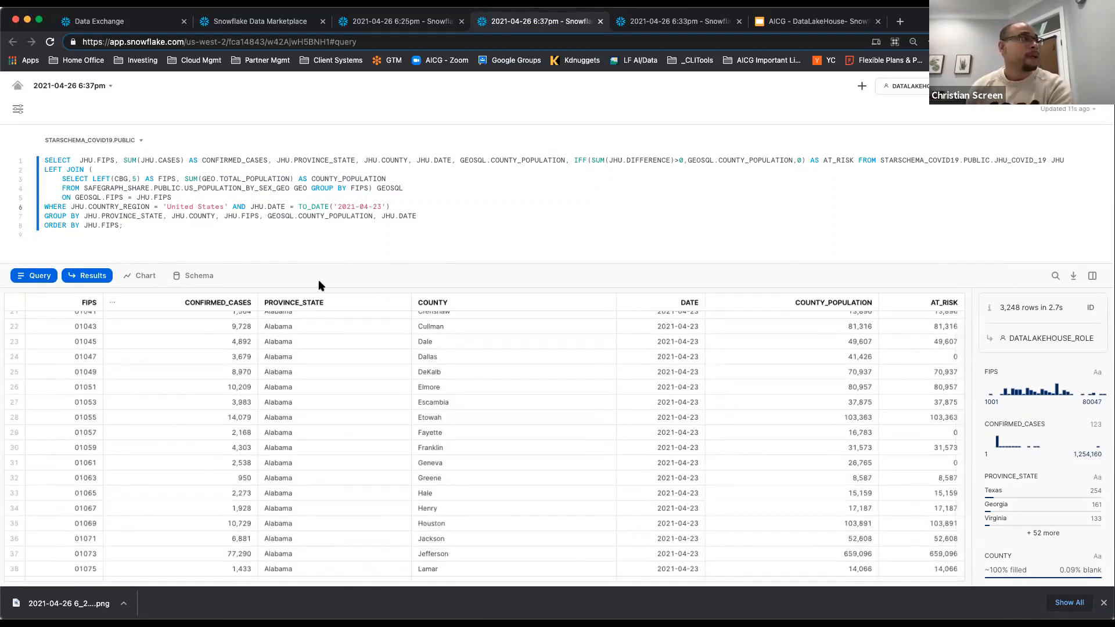
click(562, 218)
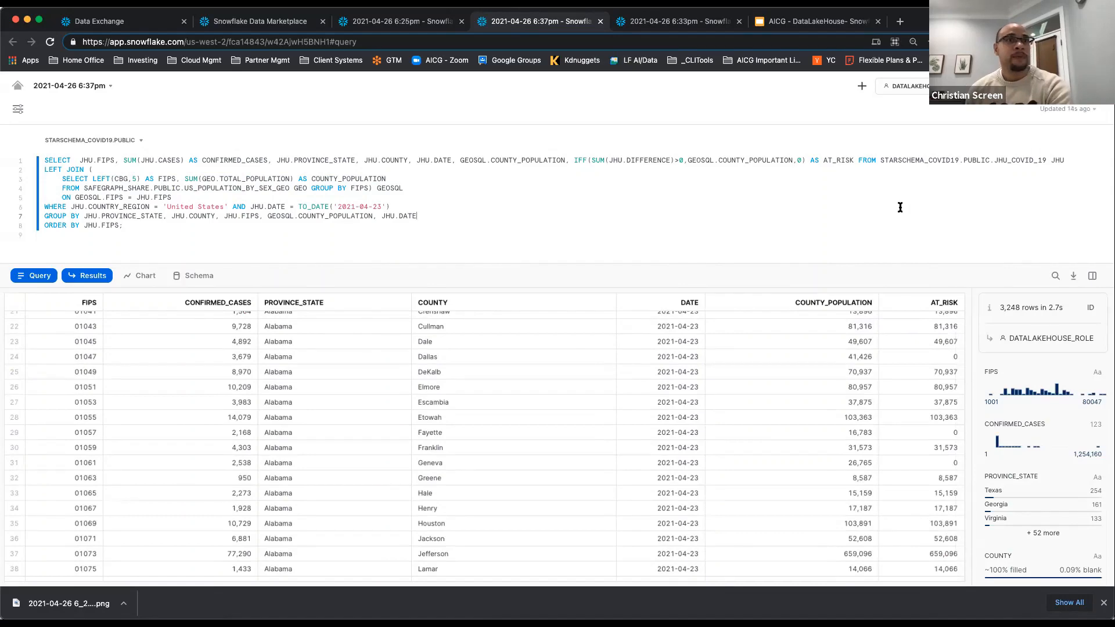
Switch to Google Slides and open slide 28, "Let's combine some datasets...", with the US Census Data & Neighborhood Insights listing
click(380, 24)
click(261, 22)
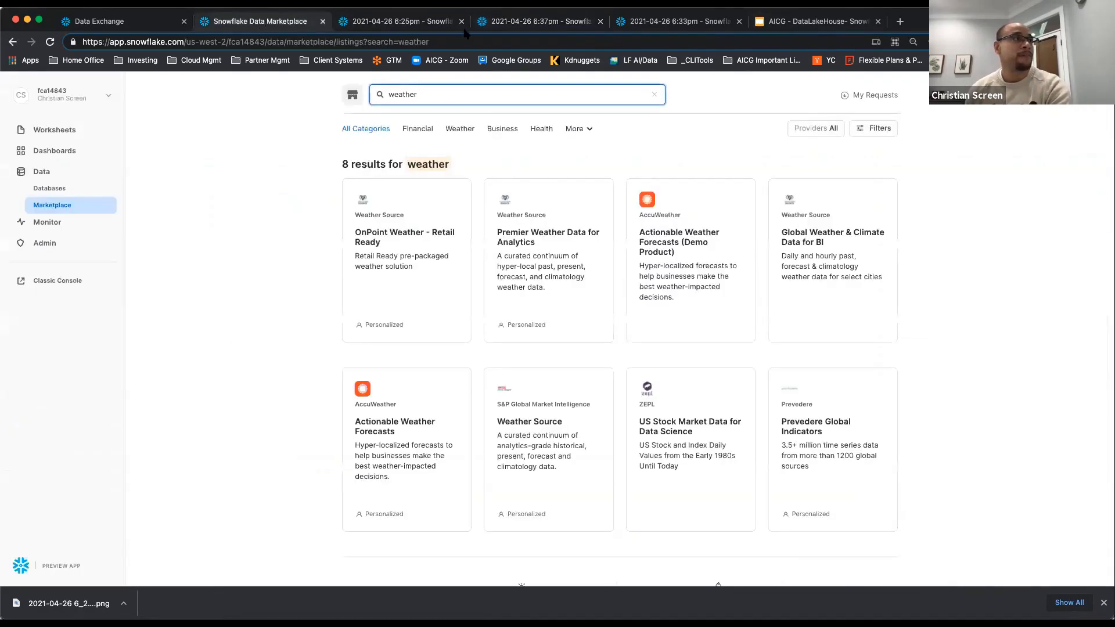
click(534, 24)
click(816, 22)
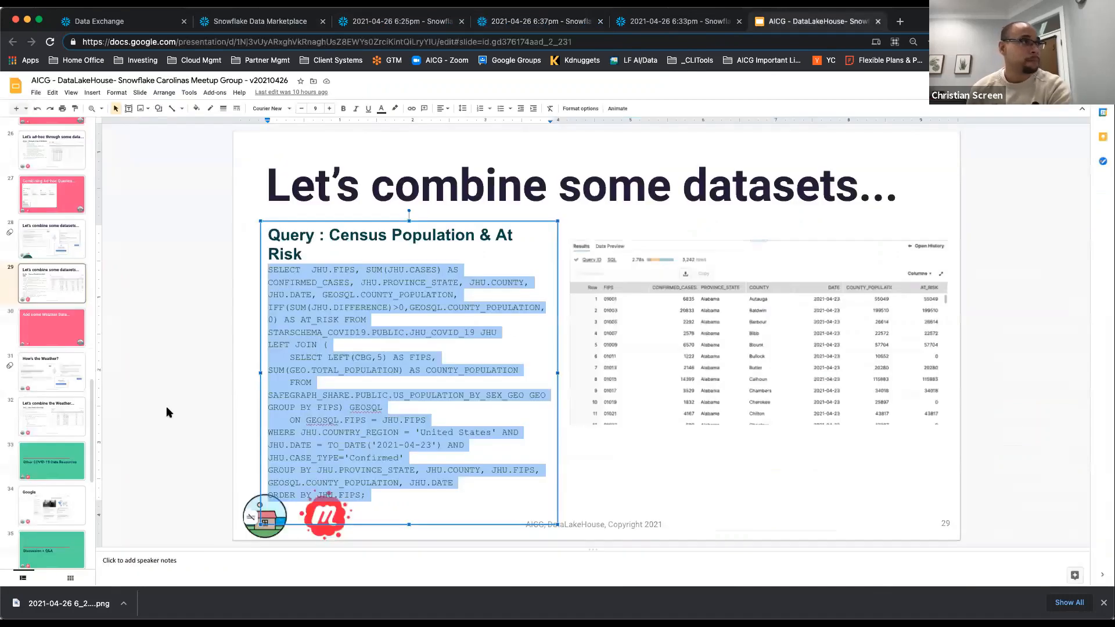
scroll(57, 411, down, 4)
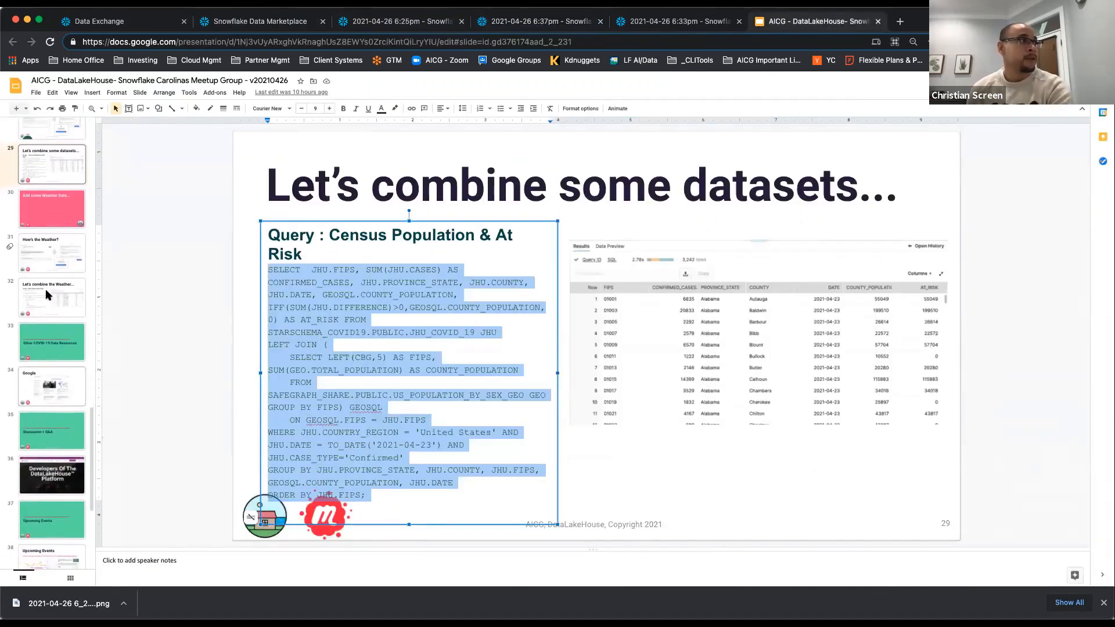
scroll(52, 150, up, 2)
click(51, 152)
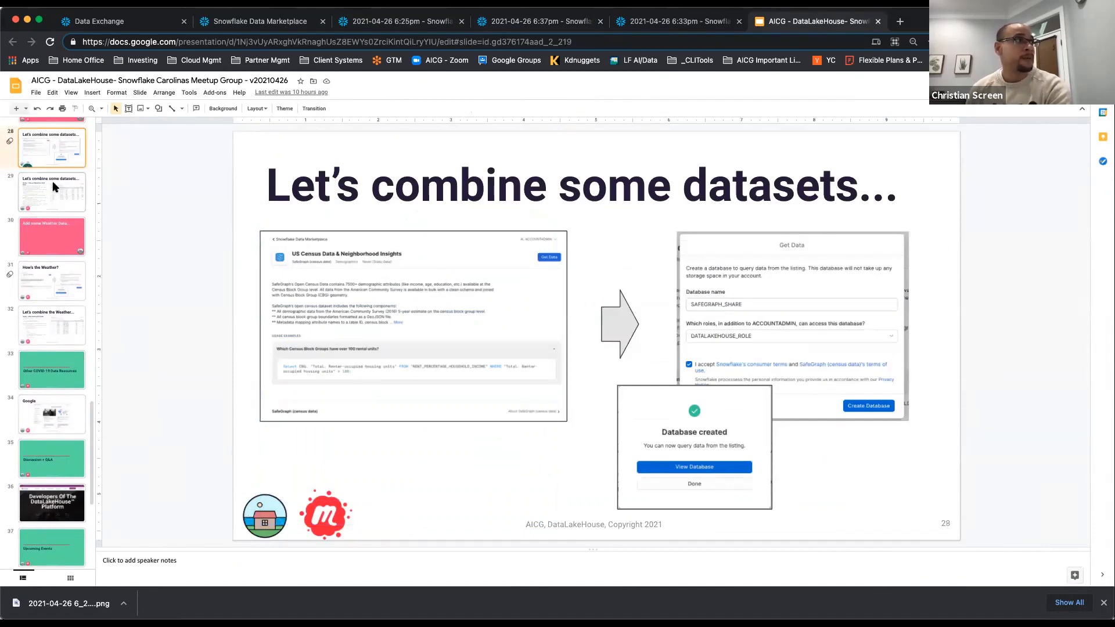
Open slide 32, "Let's combine the Weather...", and copy its whole "New Cases with Temp" query
click(54, 185)
click(57, 241)
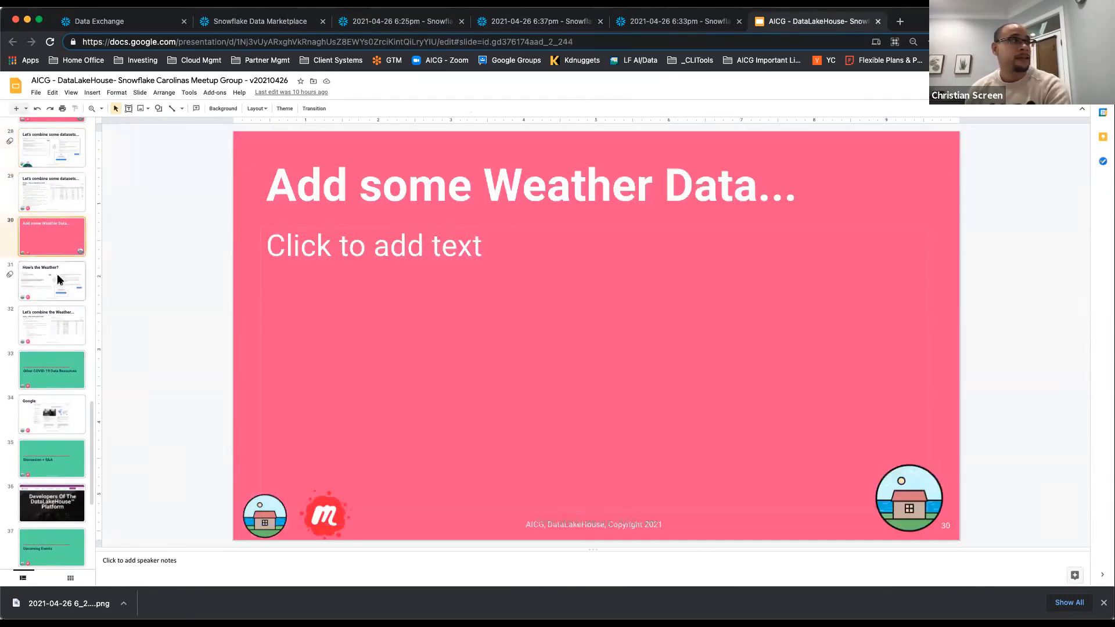
click(58, 279)
click(62, 319)
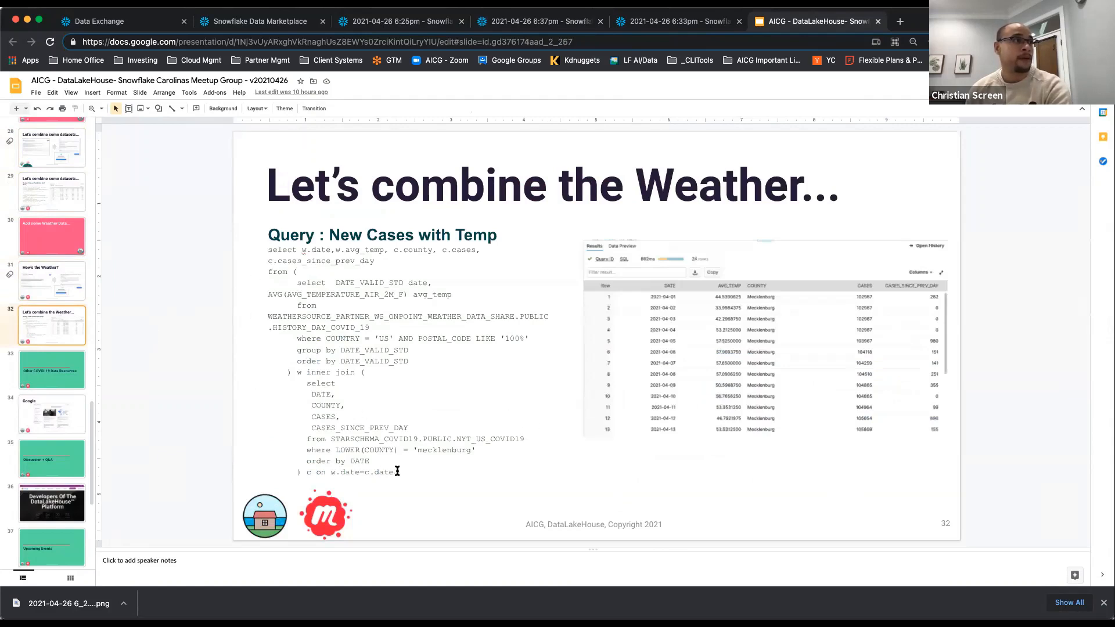
drag(397, 470, 267, 249)
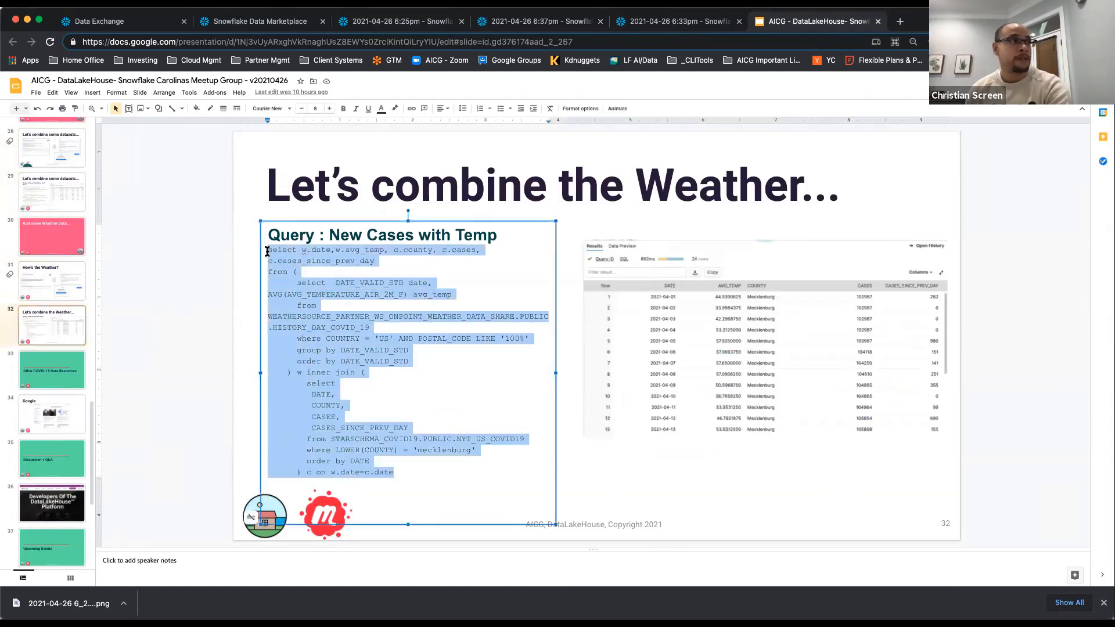
right_click(310, 256)
click(342, 283)
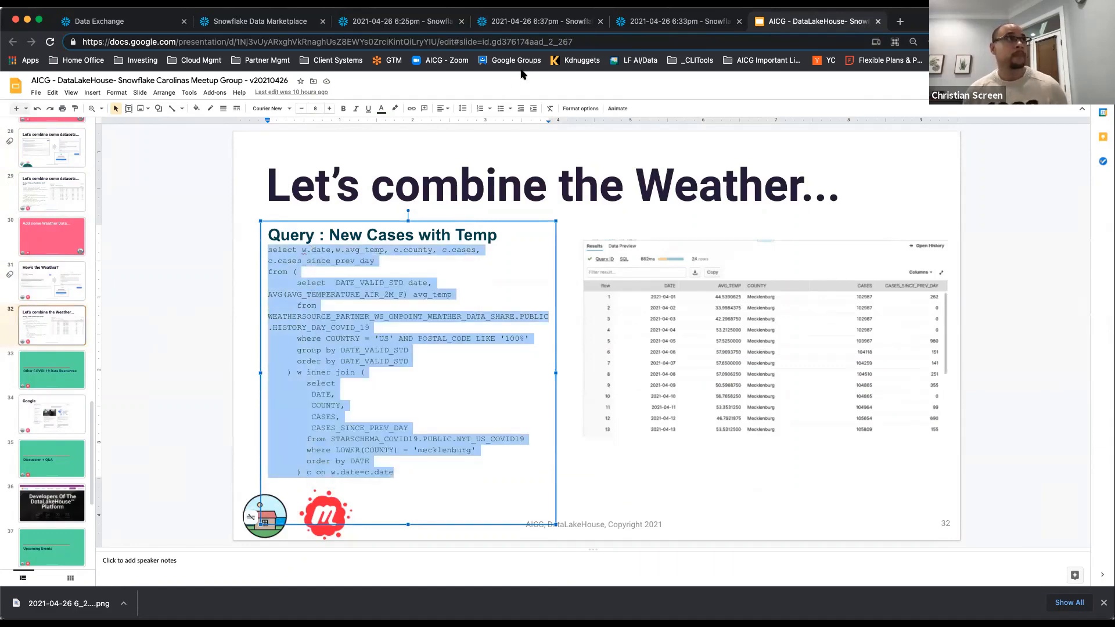
Close the 6:37pm and 6:25pm Snowflake worksheets, keeping the 6:33pm worksheet open
click(561, 24)
click(601, 22)
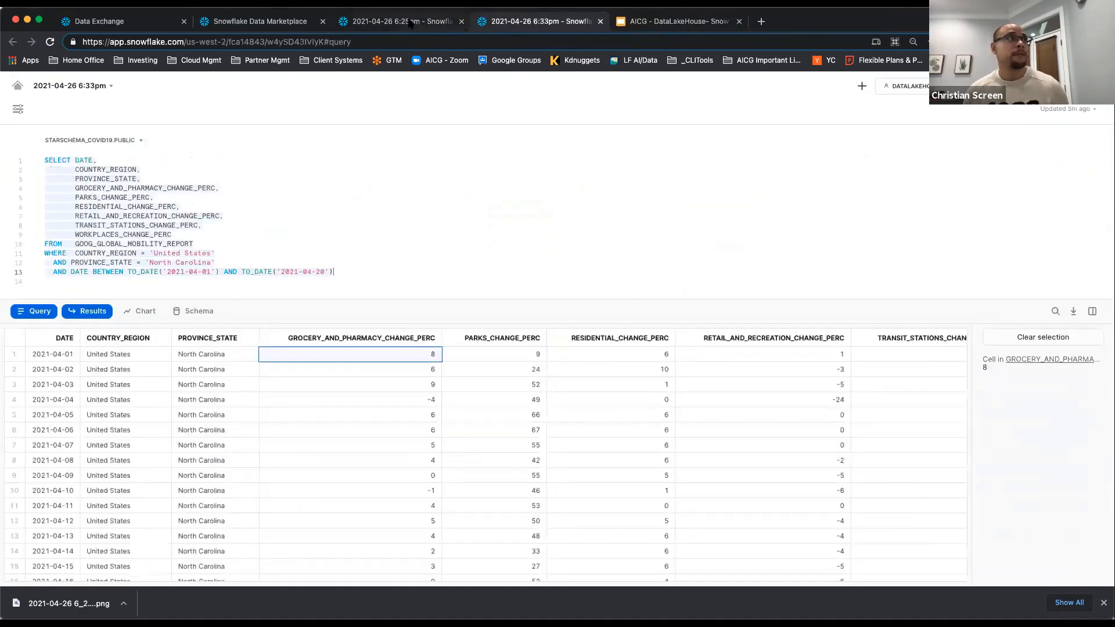
click(400, 21)
click(462, 22)
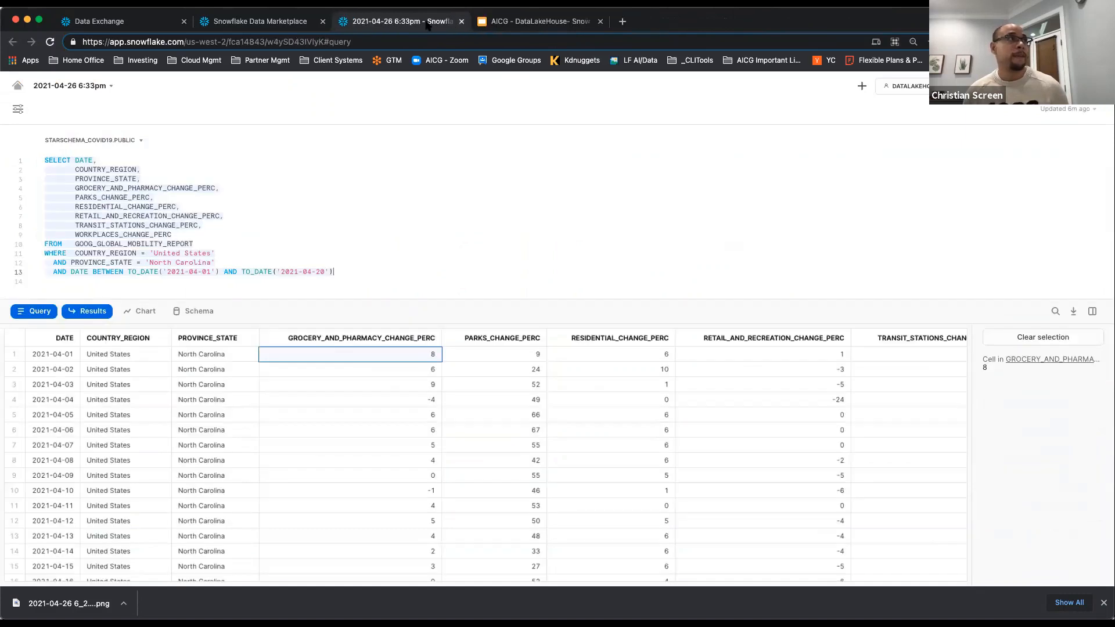
Create a new worksheet, paste the copied weather and cases query into it, and run it
click(861, 86)
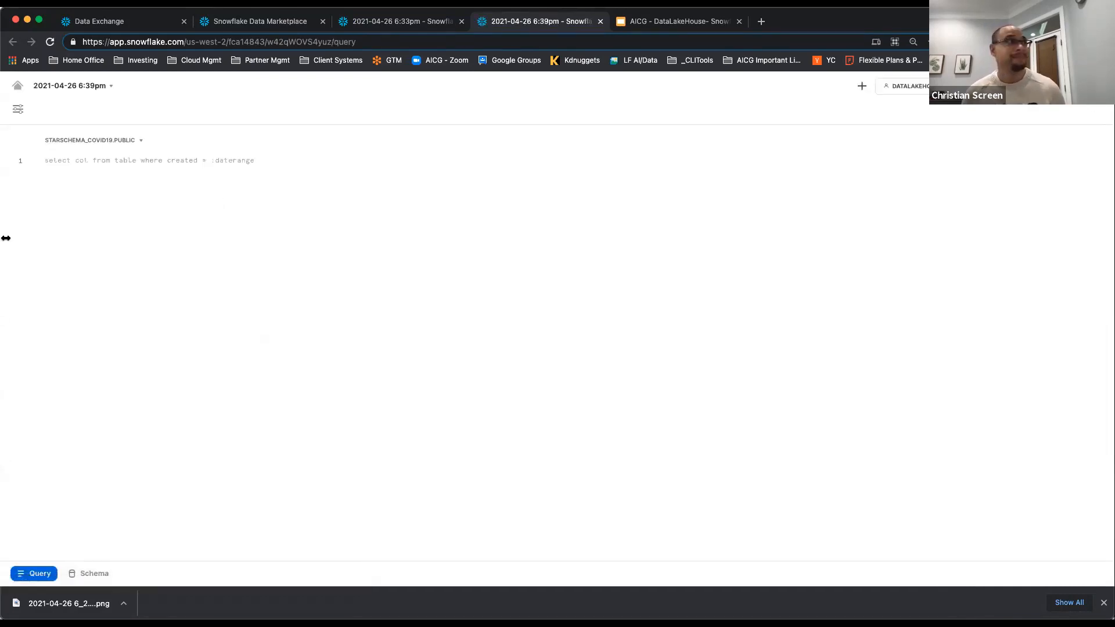
key(super+v)
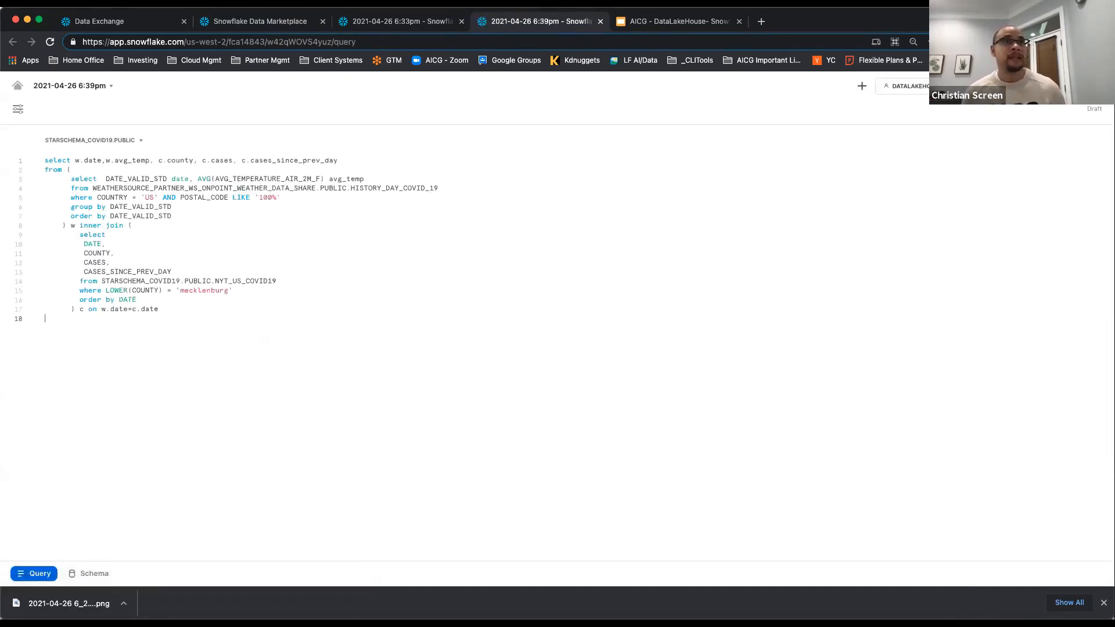
key(super+Return)
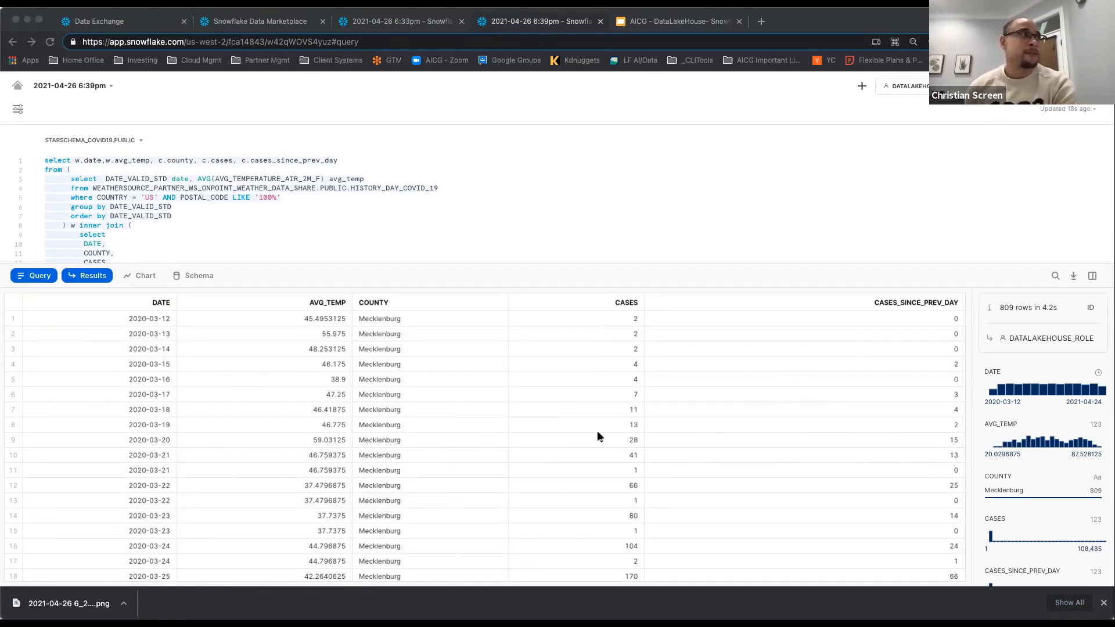
Examine the query's HISTORY_DAY_COVID_19 weather subquery and its inner join to NYT_US_COVID19 on date
scroll(465, 238, down, 3)
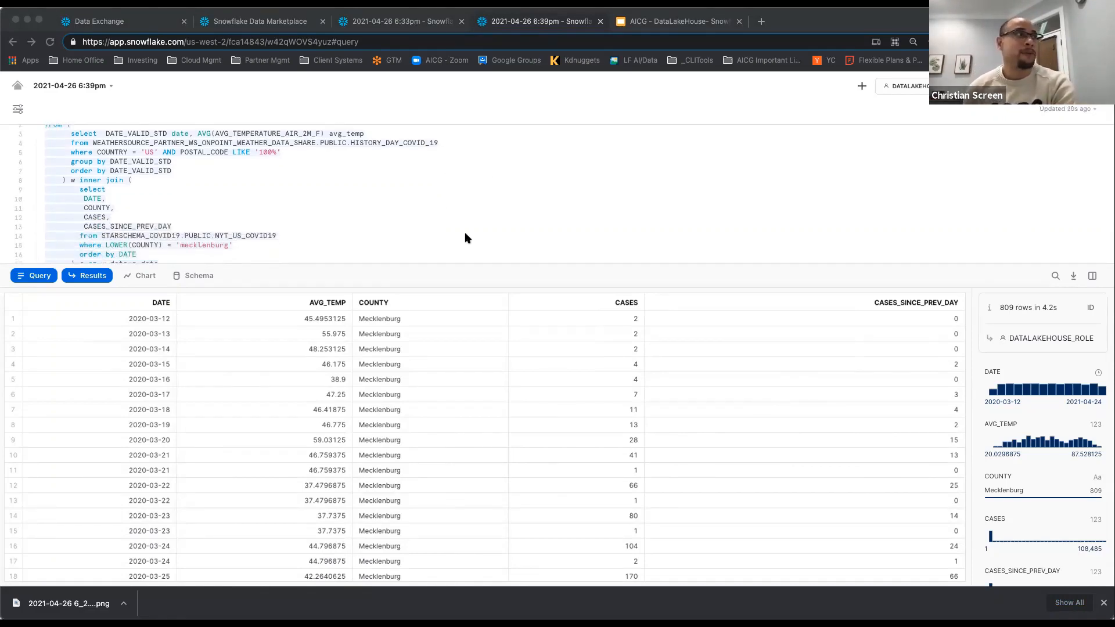
scroll(471, 235, up, 3)
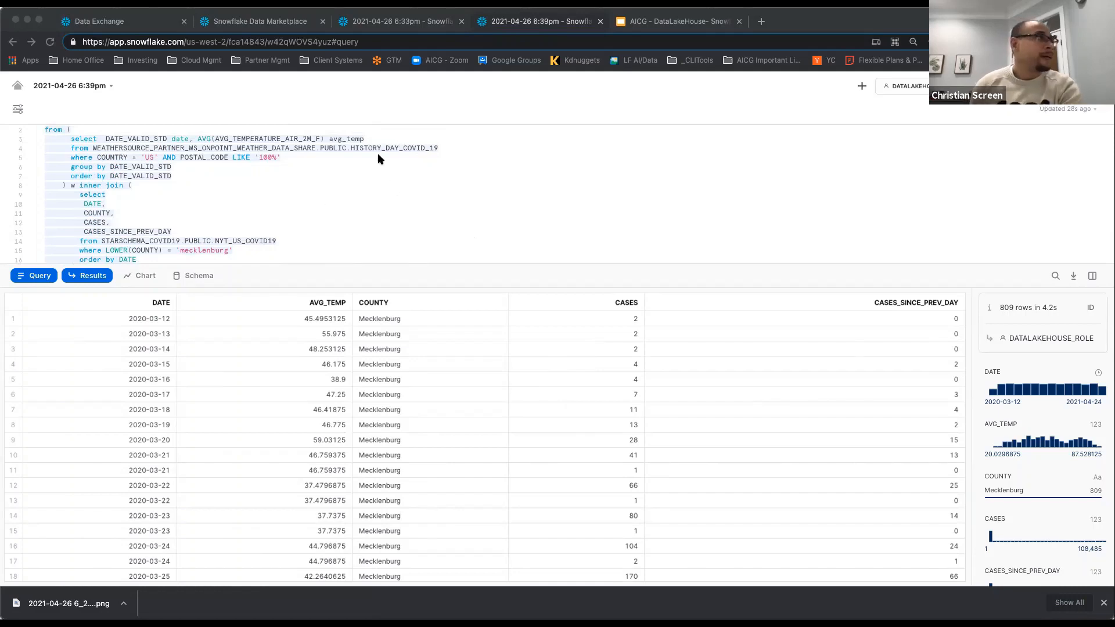
scroll(141, 154, up, 2)
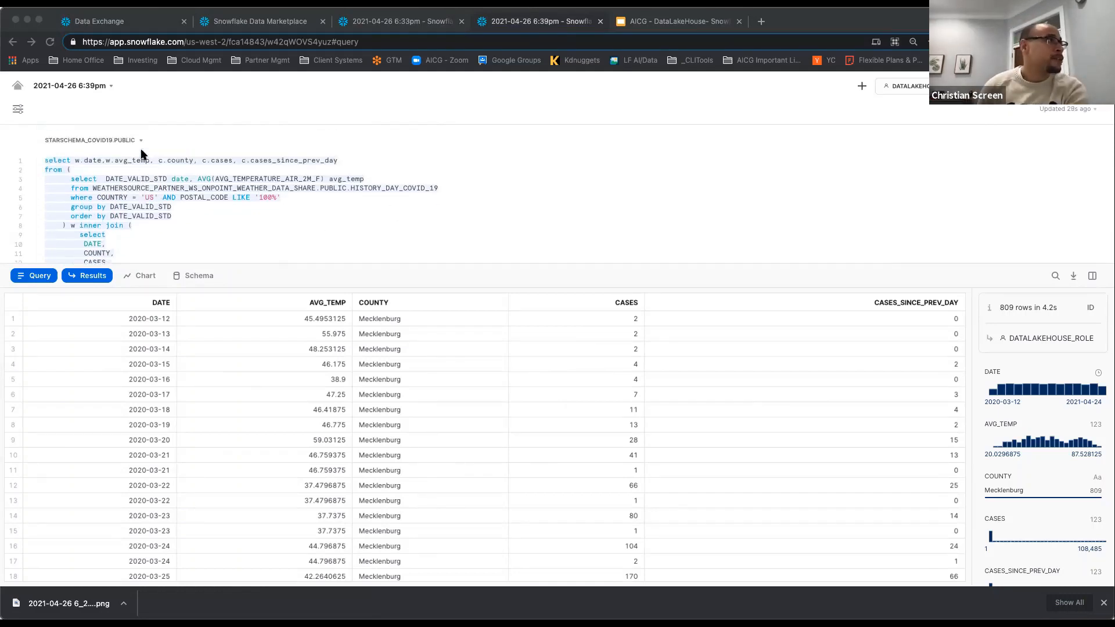
click(367, 178)
scroll(366, 178, down, 1)
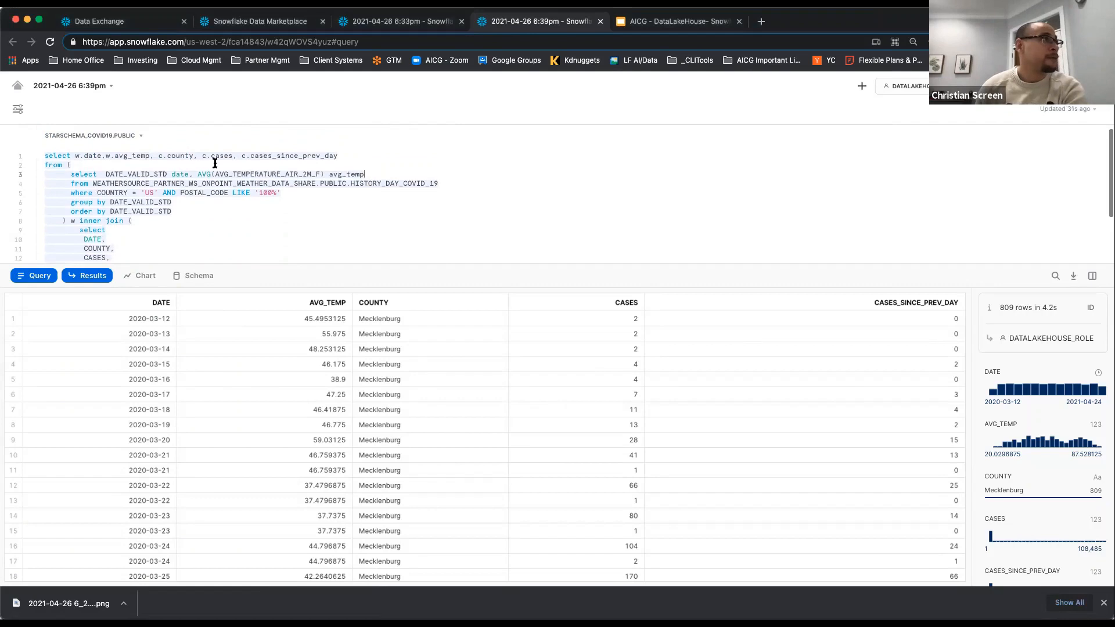
Compare the AVG_TEMP and CASES values by date in the Mecklenburg results, from the first row through late March 2020
click(318, 320)
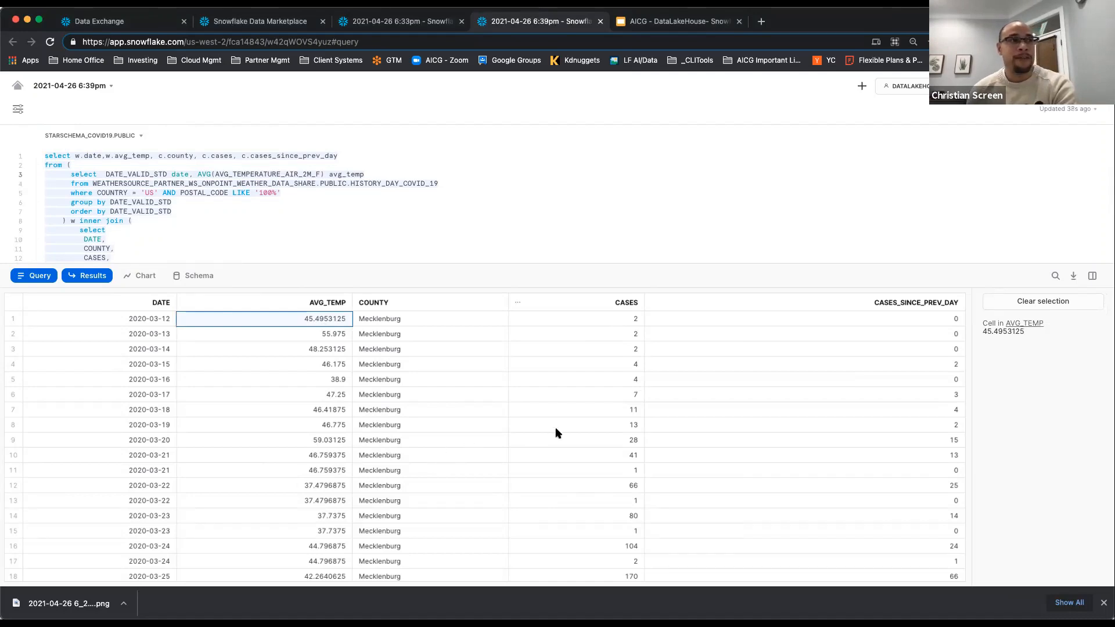
click(298, 442)
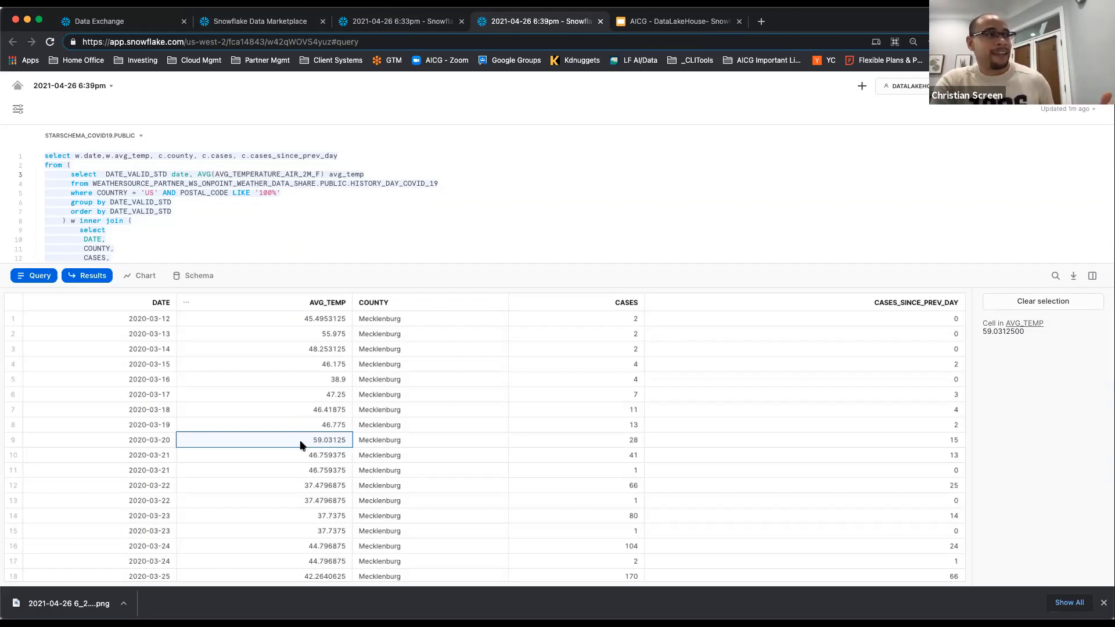
click(145, 443)
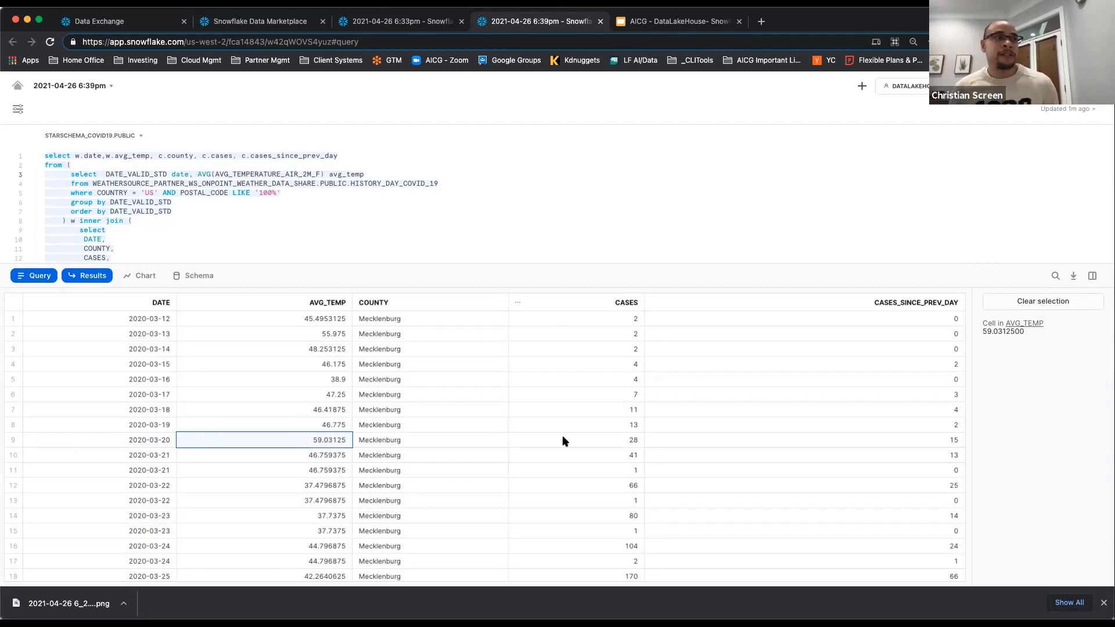
click(598, 439)
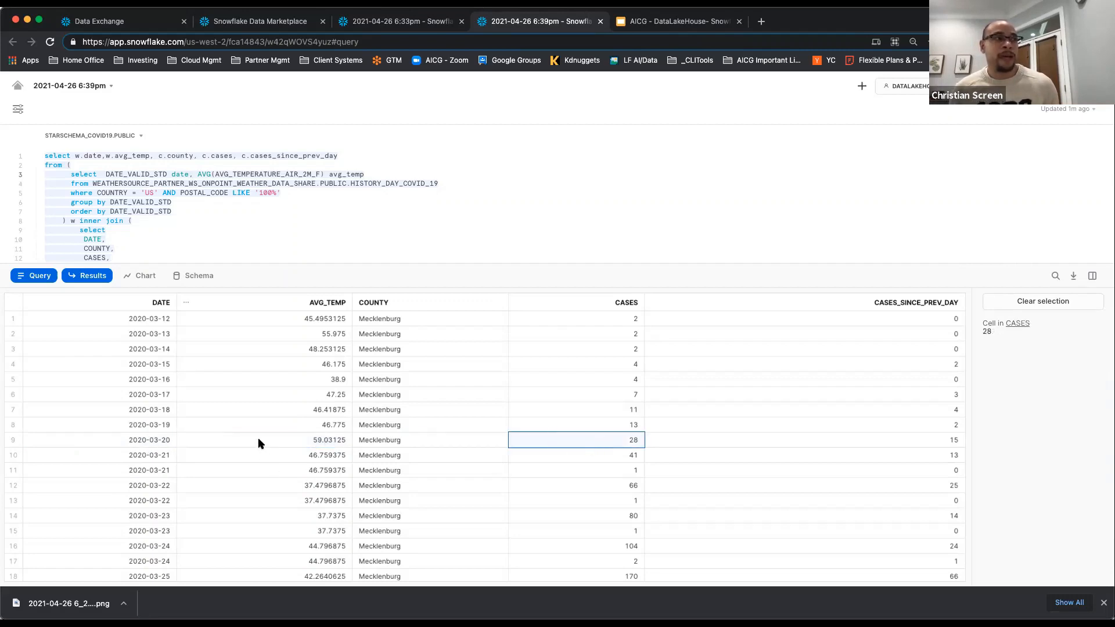
click(326, 441)
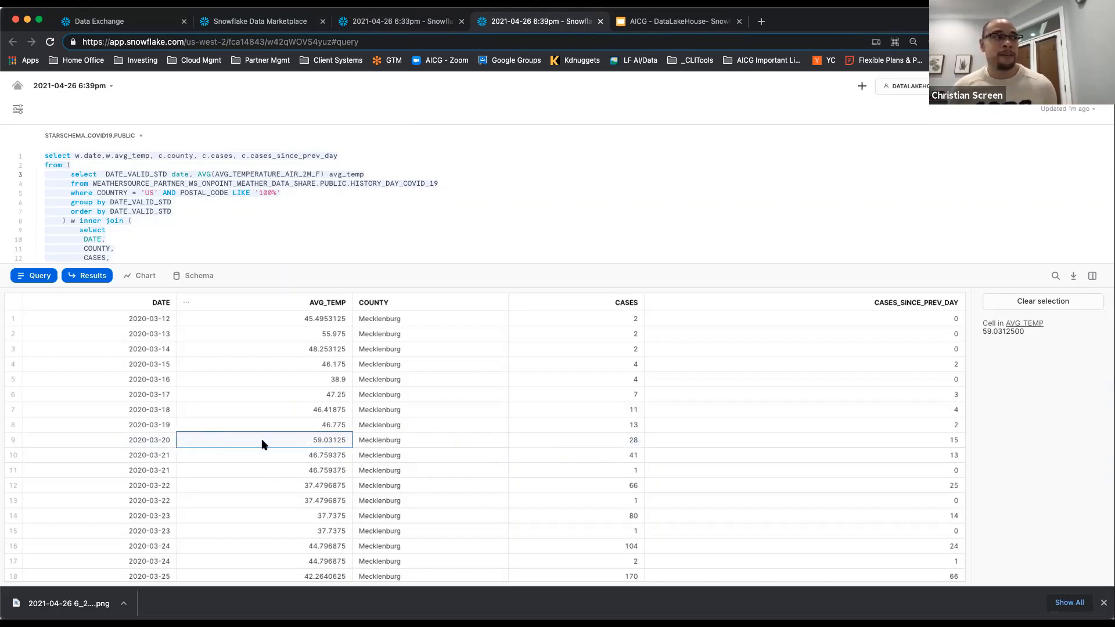
scroll(174, 447, down, 4)
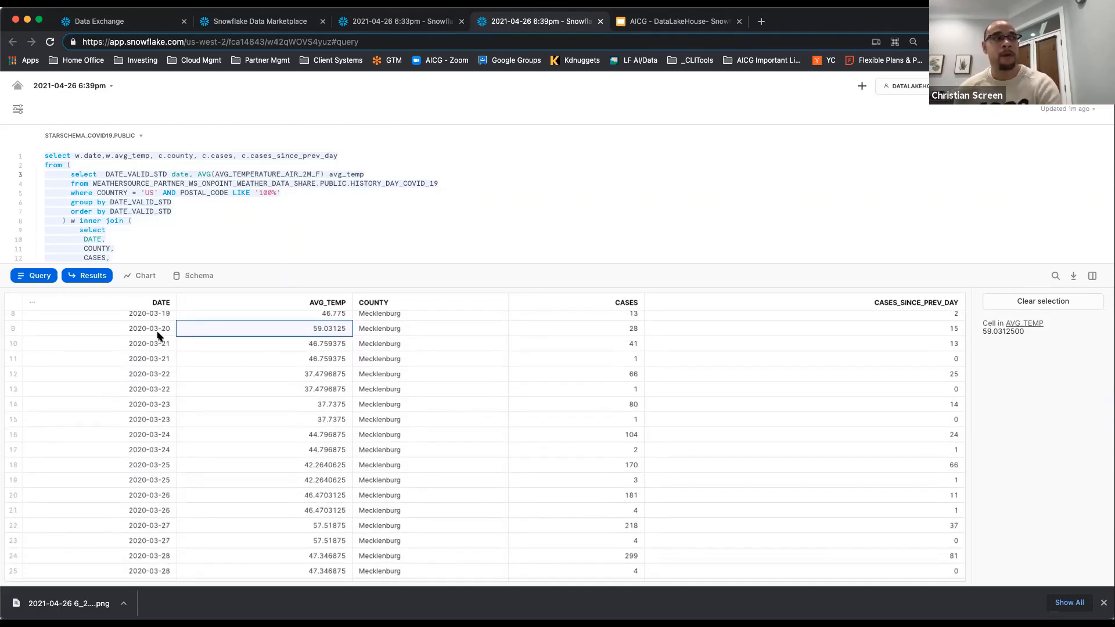
scroll(162, 468, down, 3)
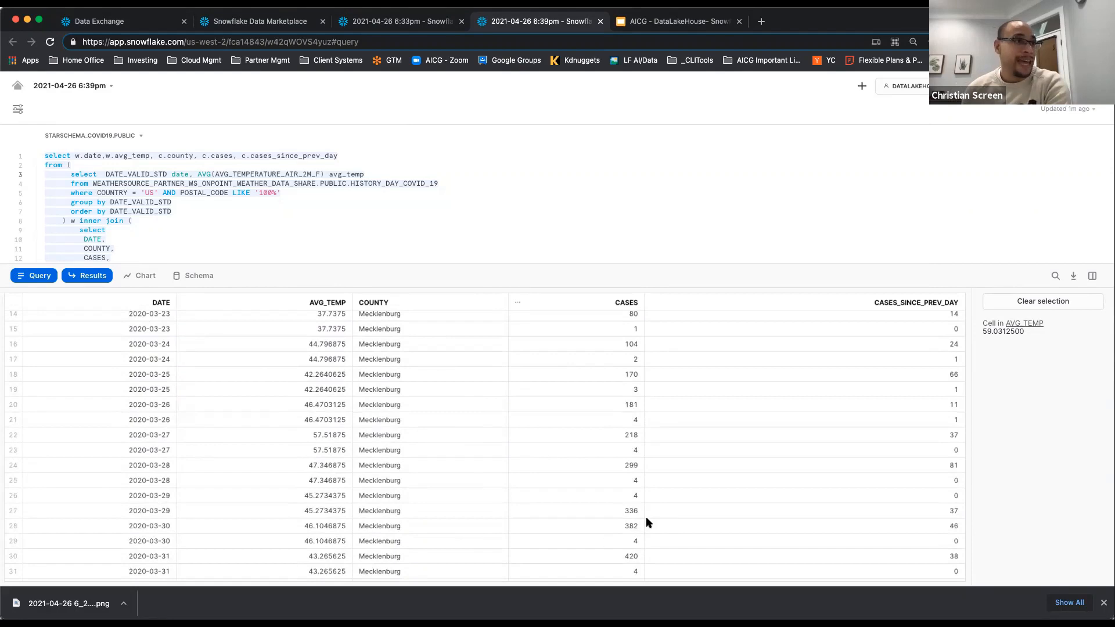
click(618, 512)
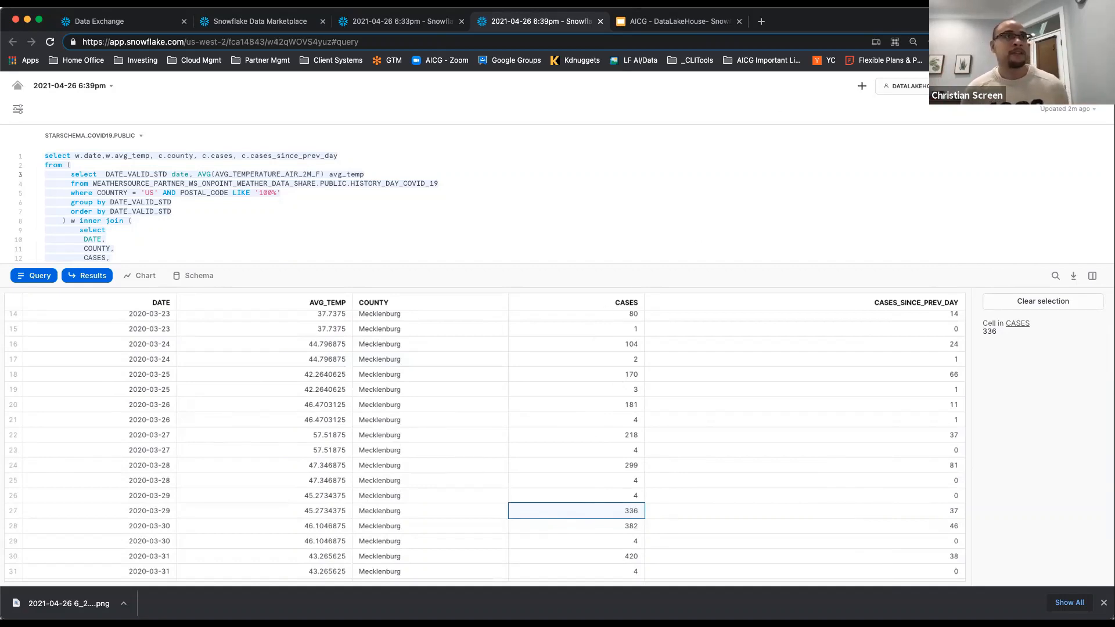
Switch to Google Slides, go past "Other COVID-19 Data Resources" to slide 34, "Google", and present it full screen
click(662, 22)
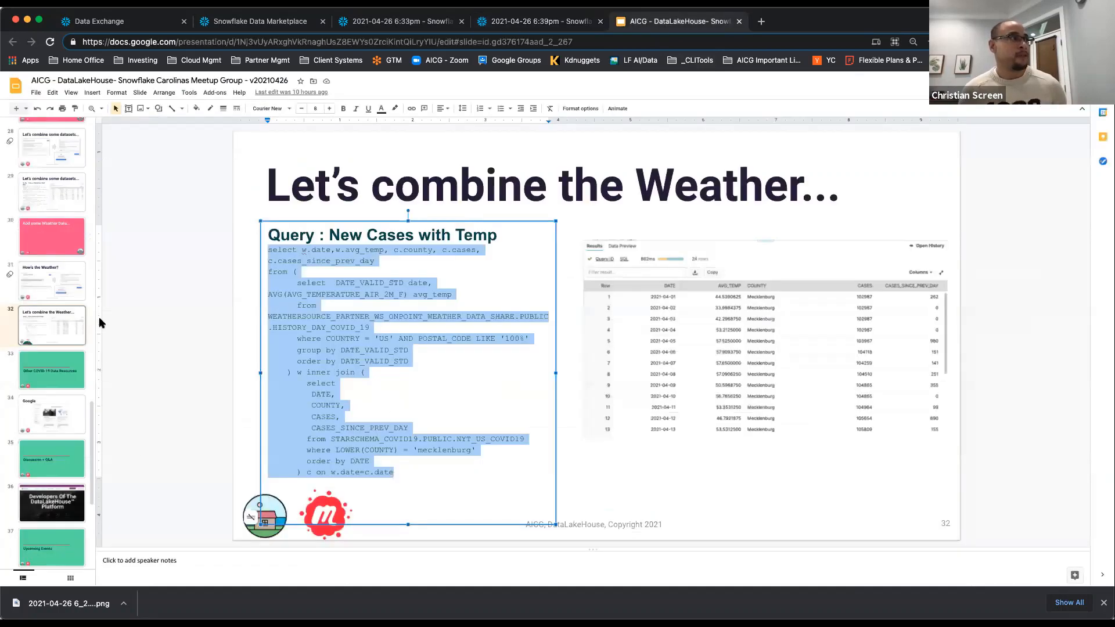
click(67, 380)
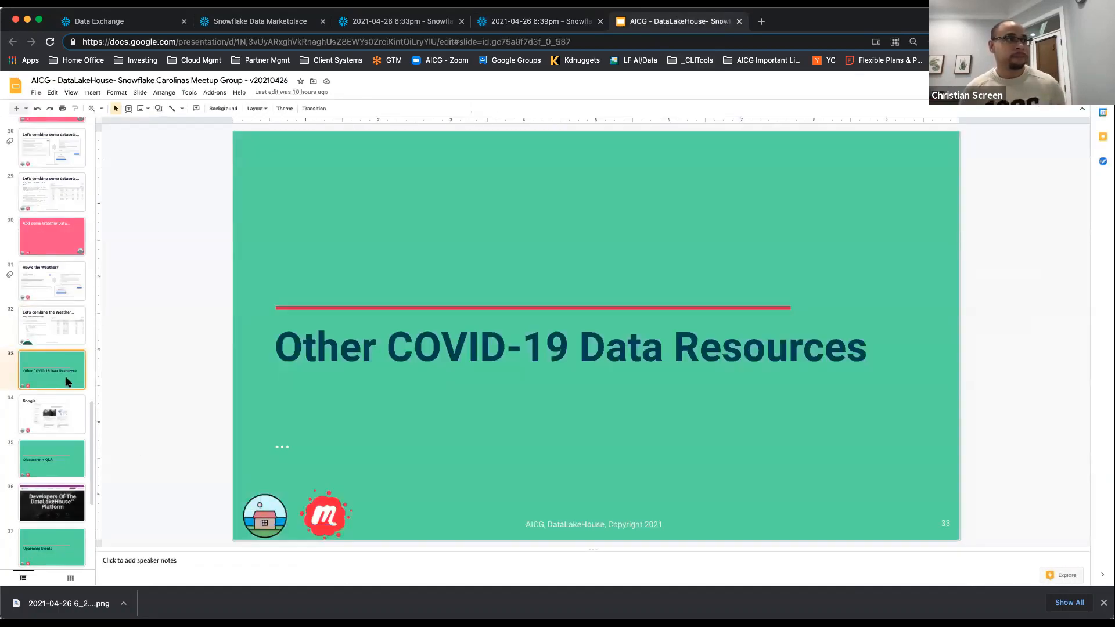
key(Down)
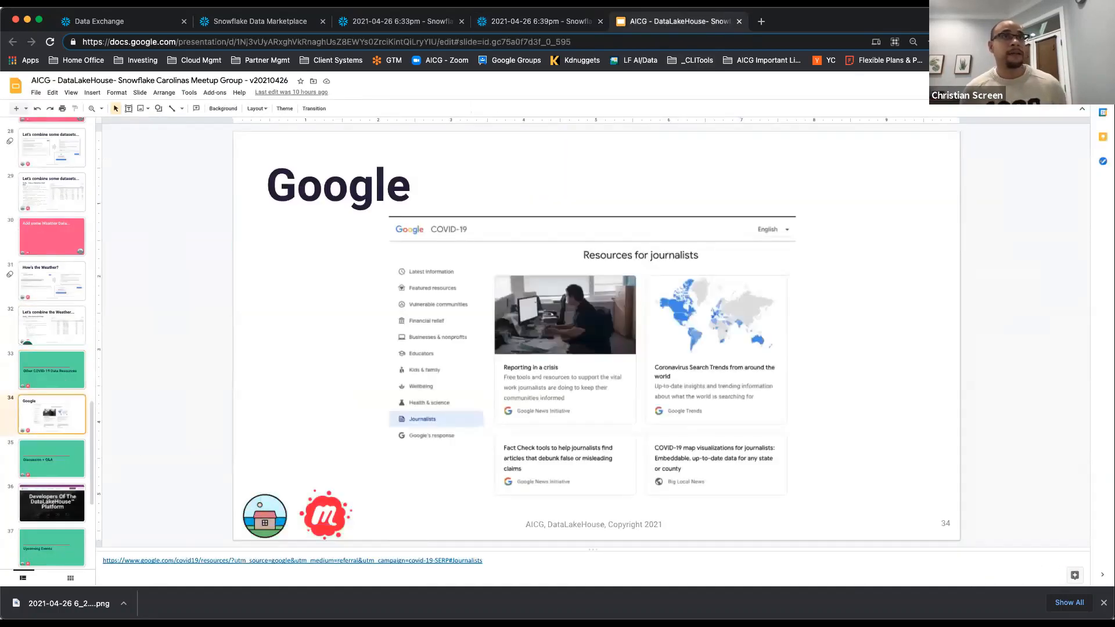
key(super+Return)
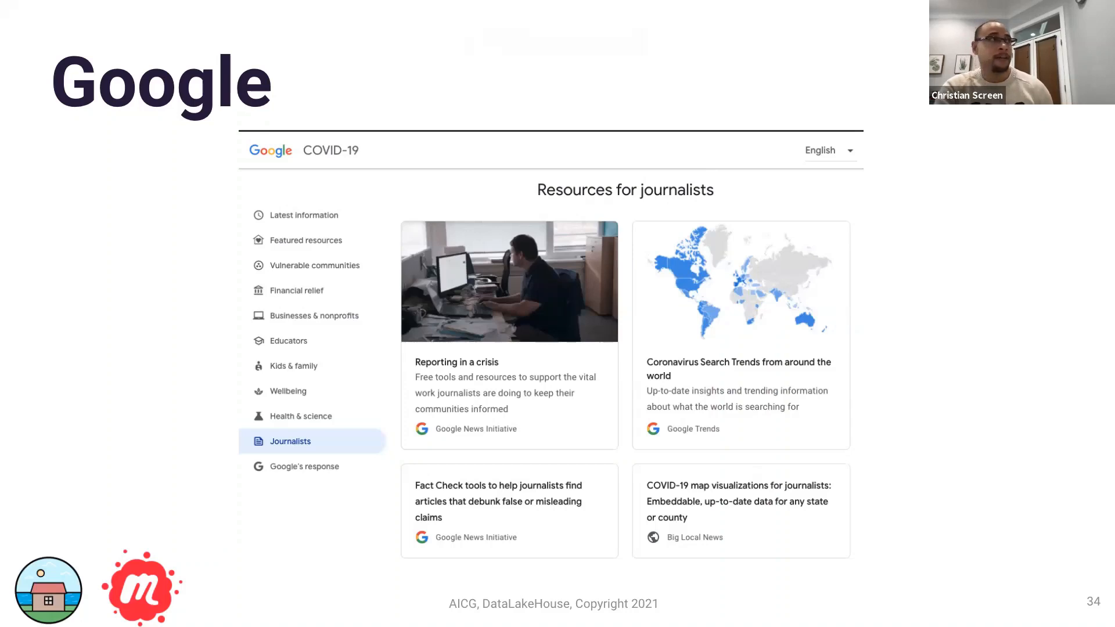
Advance the presentation through the Discussion + Q&A and DataLakeHouse Platform slides to slide 38, "Upcoming Events"
key(Right)
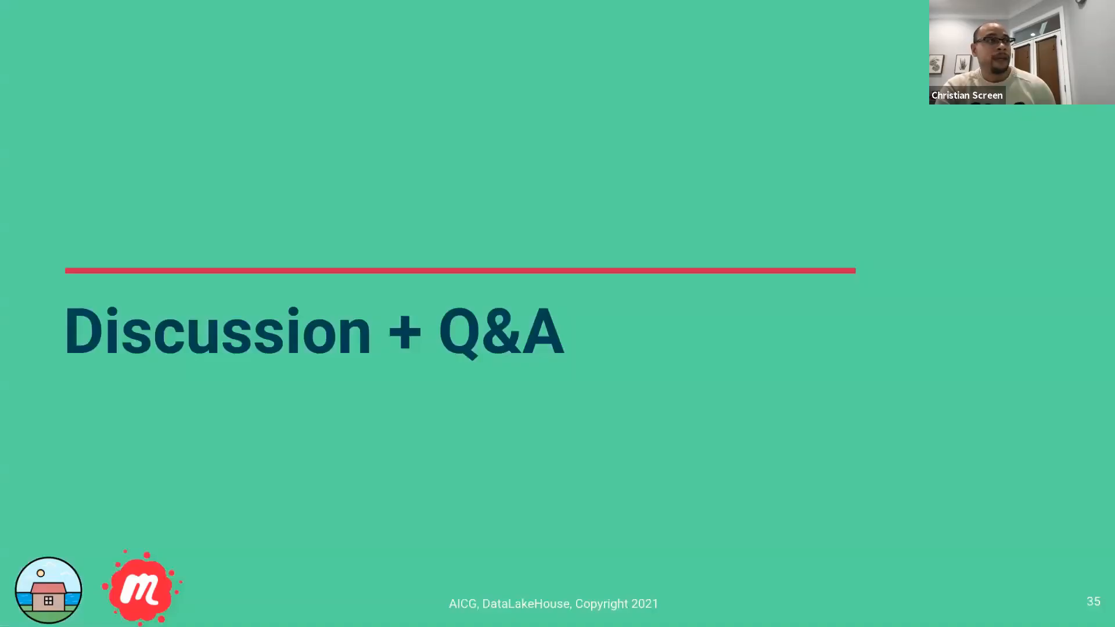
key(Left)
key(Right)
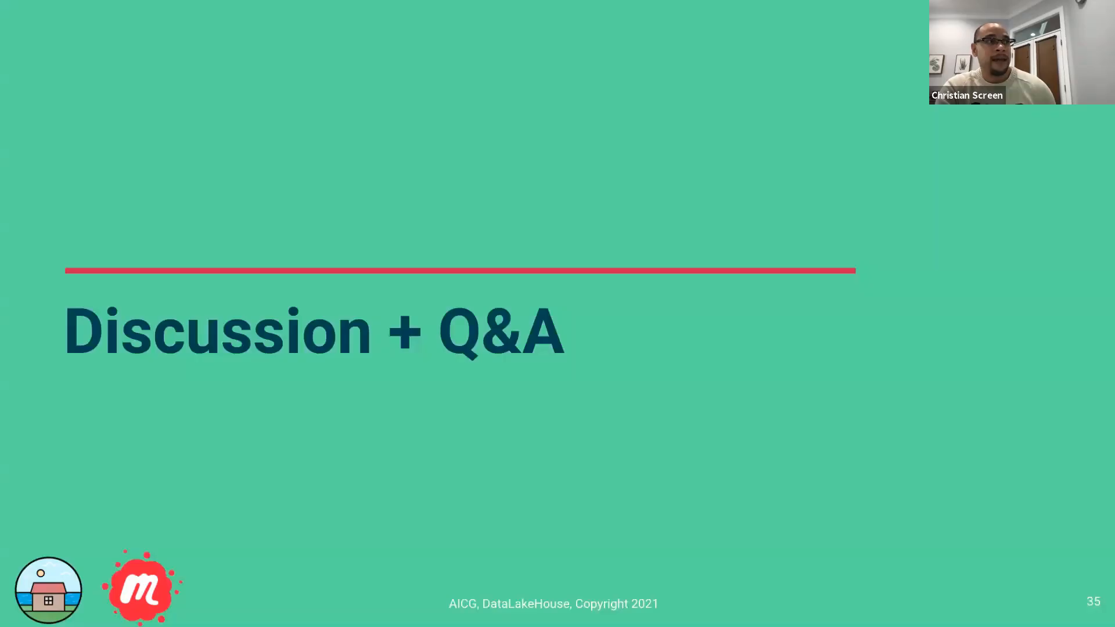
key(alt+Tab)
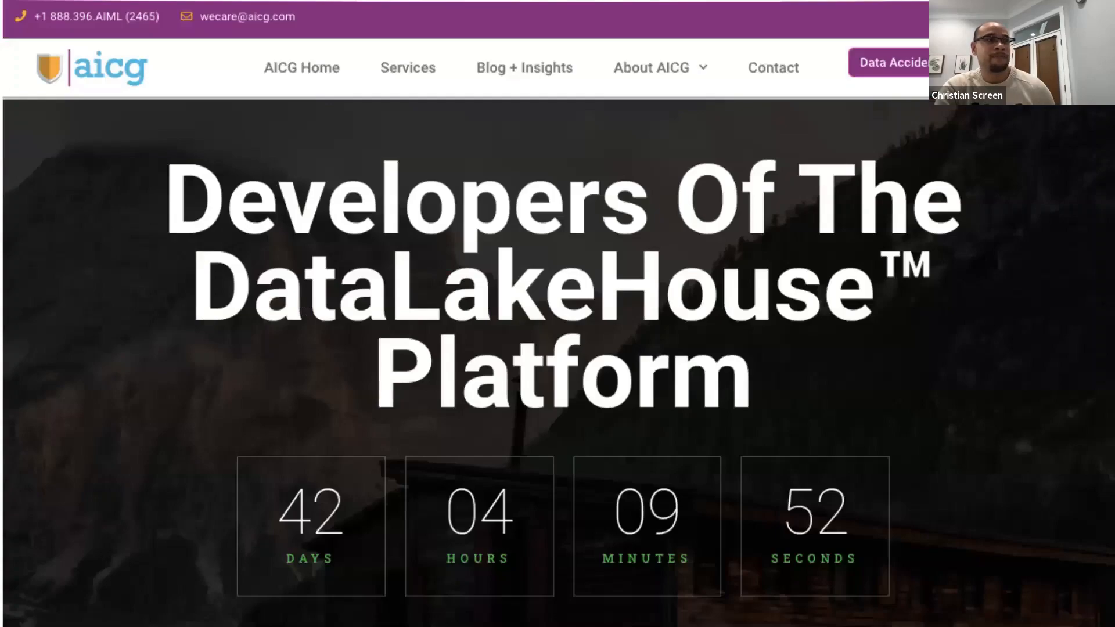
key(alt+Tab)
key(alt+Tab)
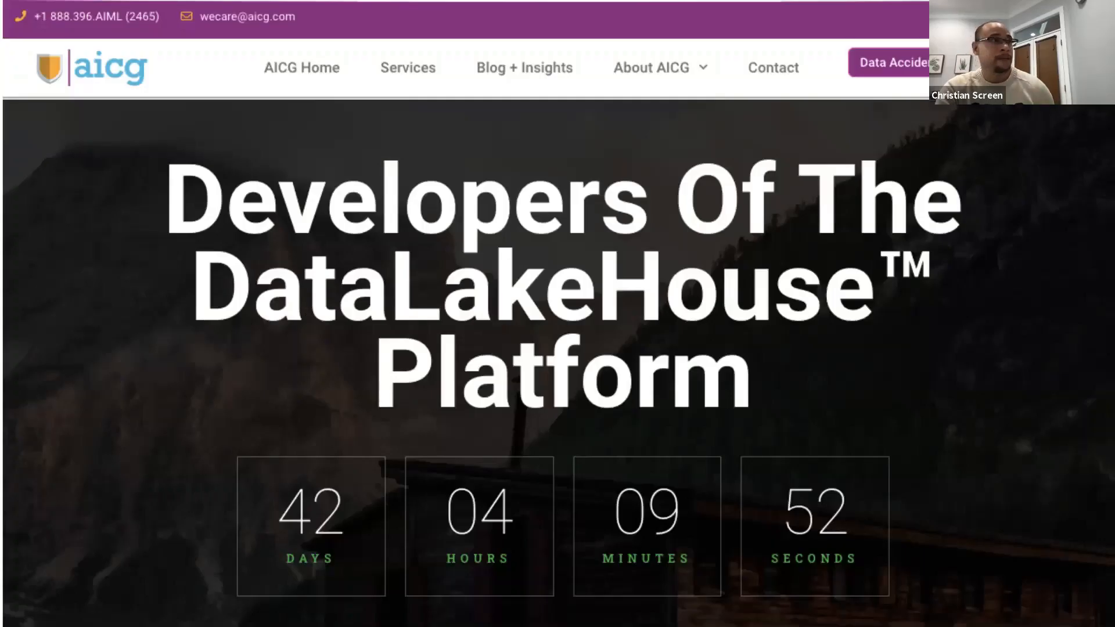
key(alt+Tab)
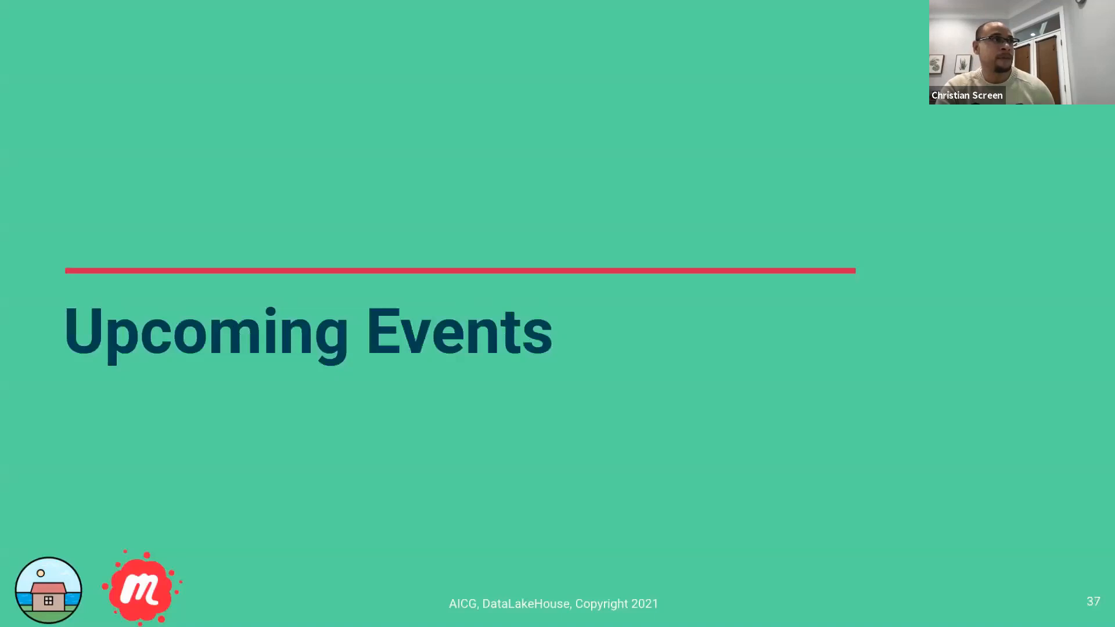
key(Right)
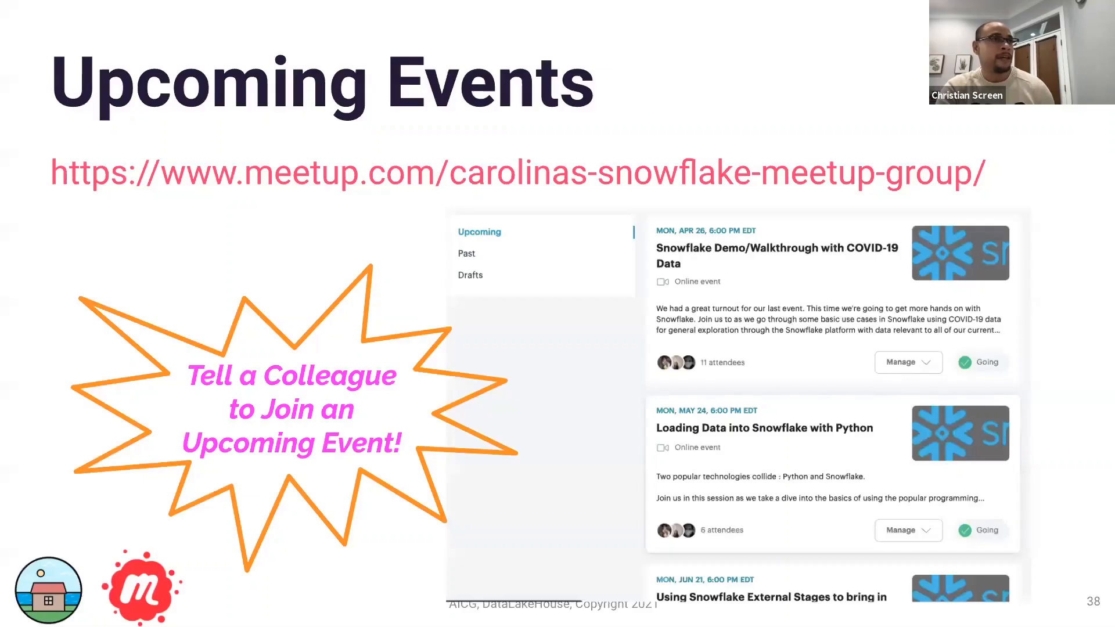